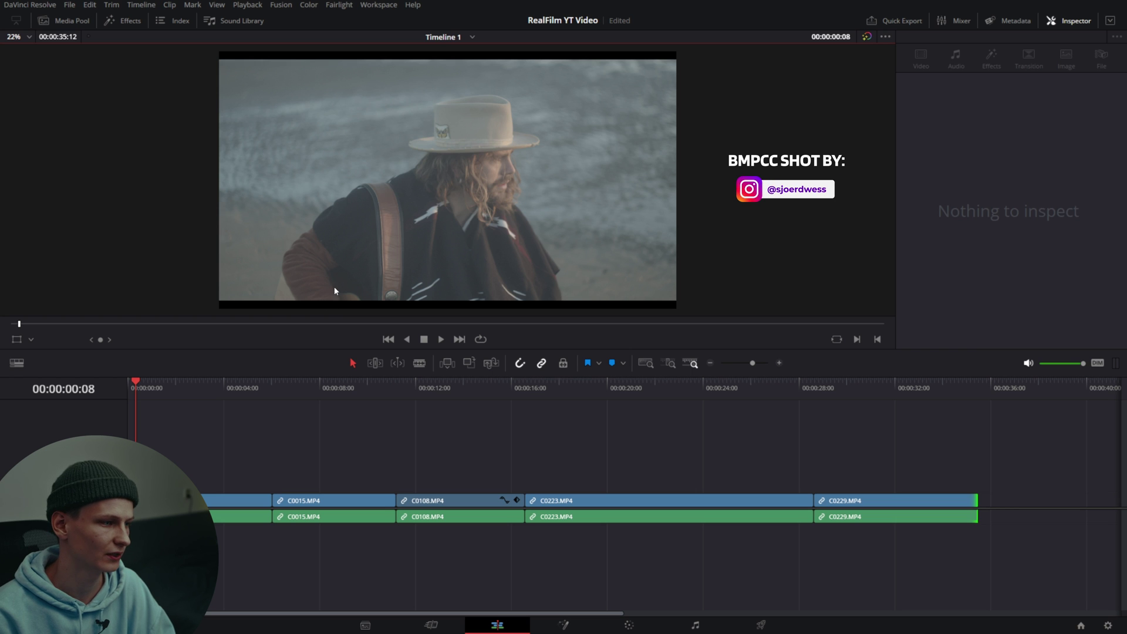
Preview the first clip's shots at a few seconds, about 9 s, 13 s and the workshop ending
{"action": "left_click", "coordinate": [185, 383]}
{"action": "left_click_drag", "start_coordinate": [185, 389], "coordinate": [191, 389]}
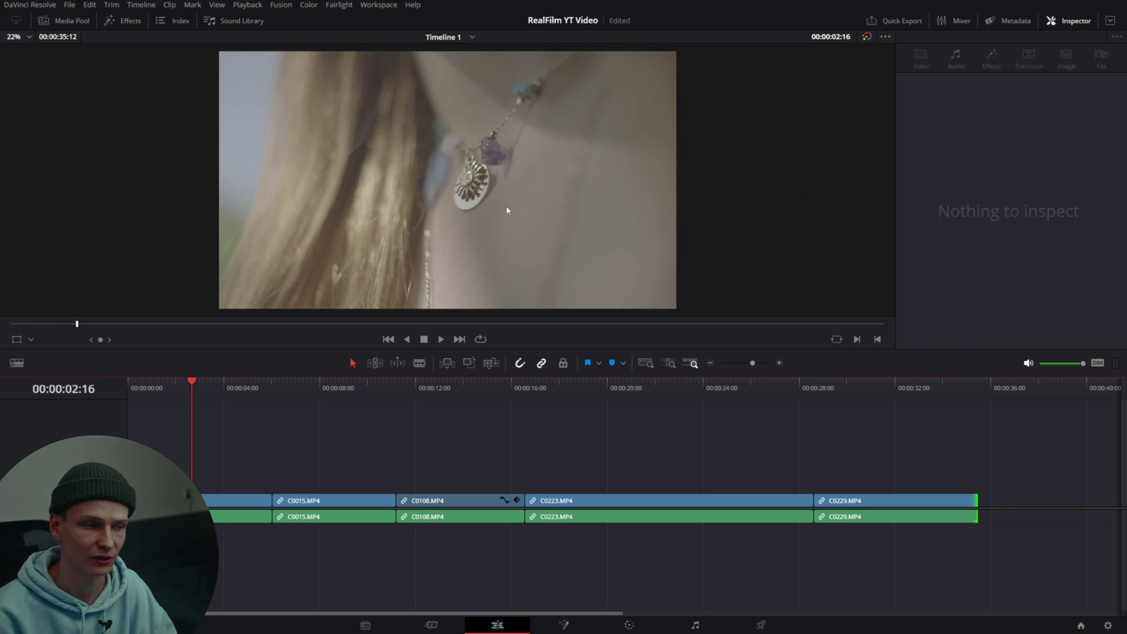
{"action": "left_click", "coordinate": [345, 388]}
{"action": "left_click", "coordinate": [451, 384]}
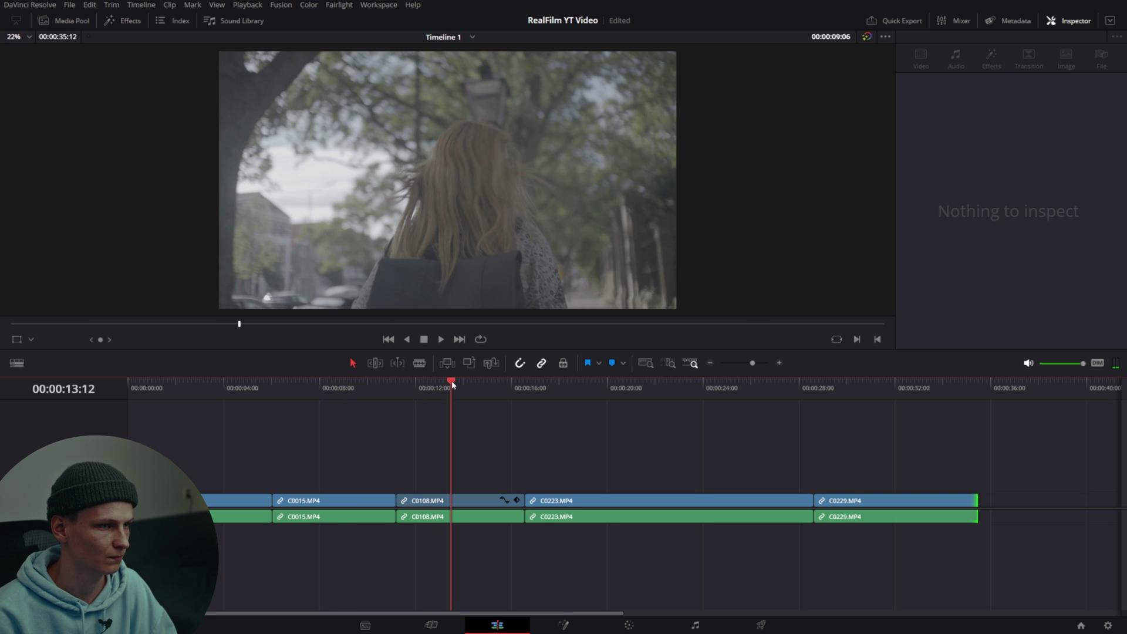
{"action": "left_click", "coordinate": [855, 384]}
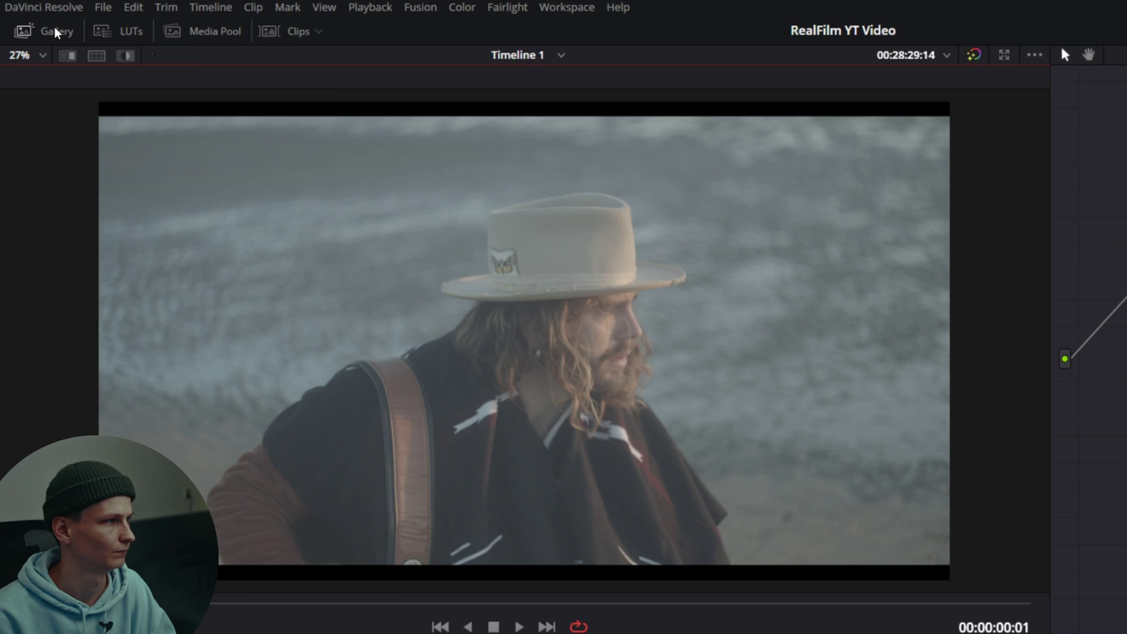
Apply the REALFILM still from Gallery's PowerGrade 1 to the clip and close Gallery
{"action": "left_click", "coordinate": [38, 21]}
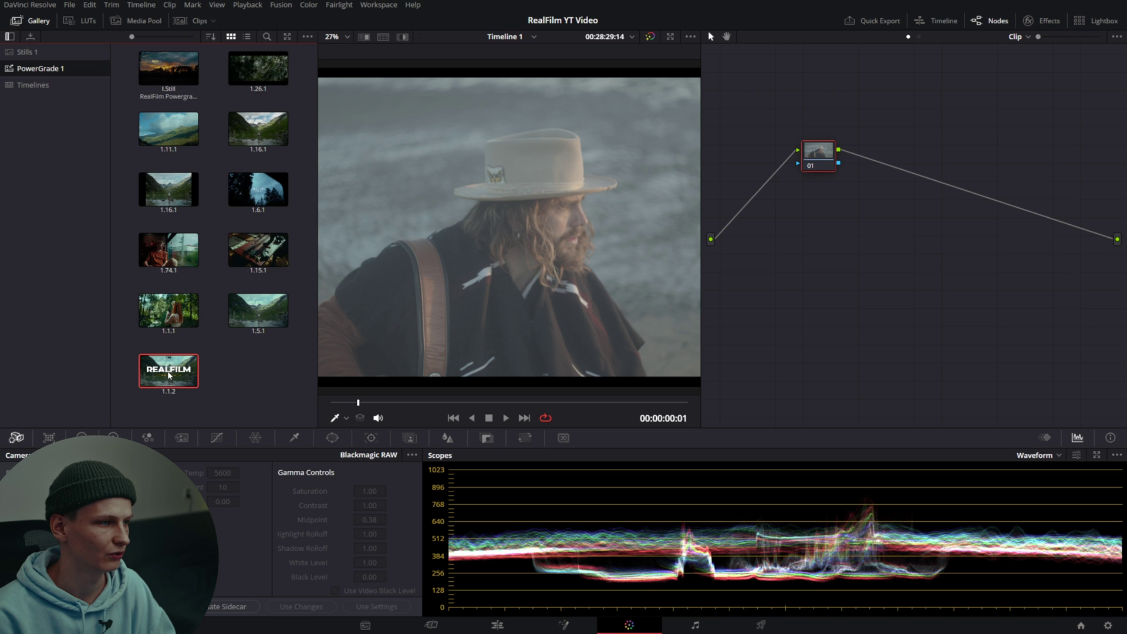
{"action": "right_click", "coordinate": [255, 560]}
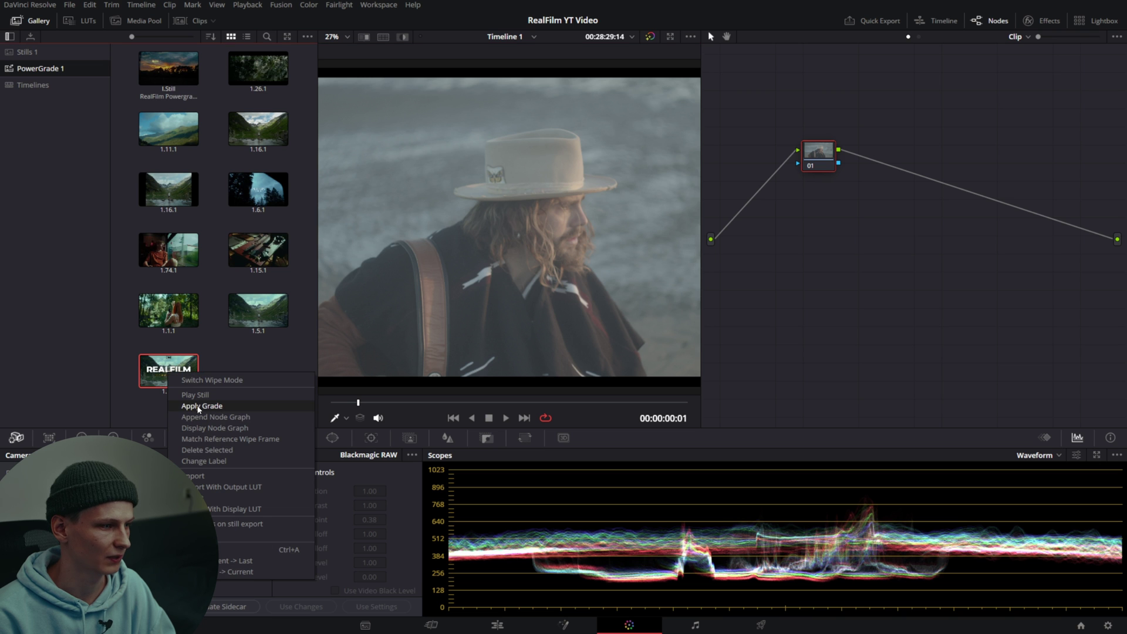
{"action": "left_click", "coordinate": [164, 375]}
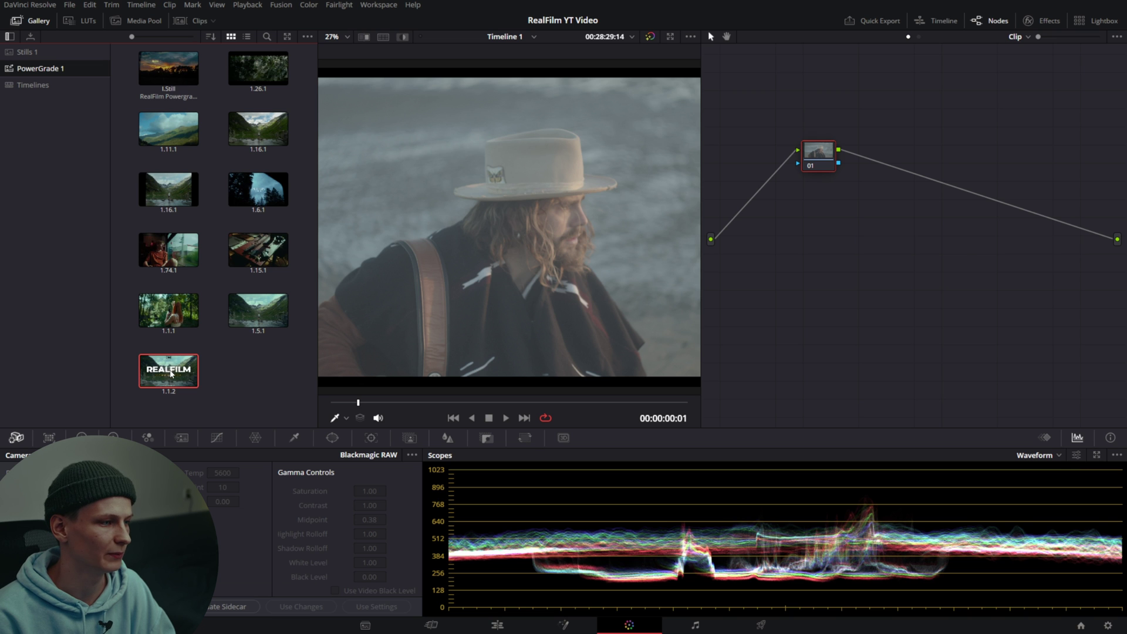
{"action": "double_click", "coordinate": [169, 370]}
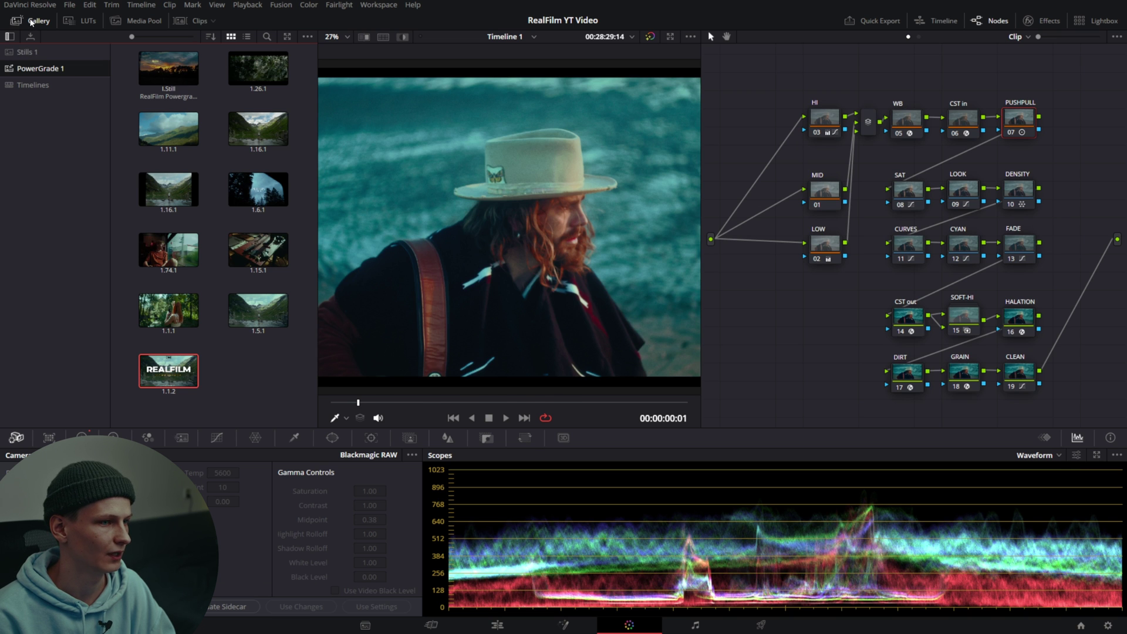
{"action": "left_click", "coordinate": [39, 23]}
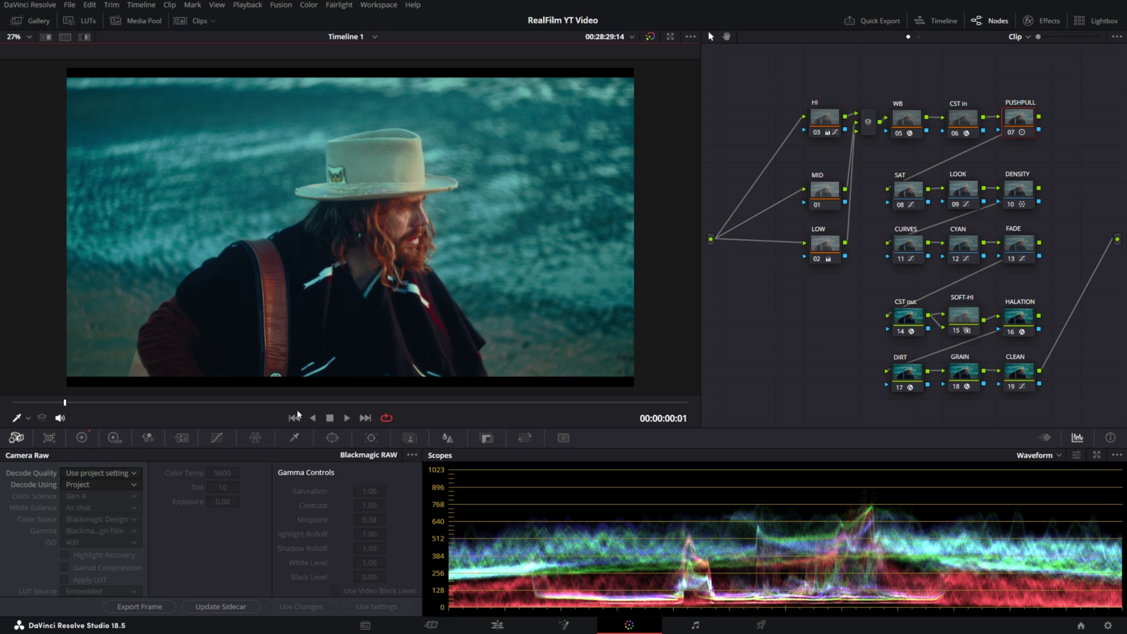
Set the CST in node's input color space and gamma to Blackmagic Pocket 4K Film Gen 4
{"action": "left_click", "coordinate": [963, 124]}
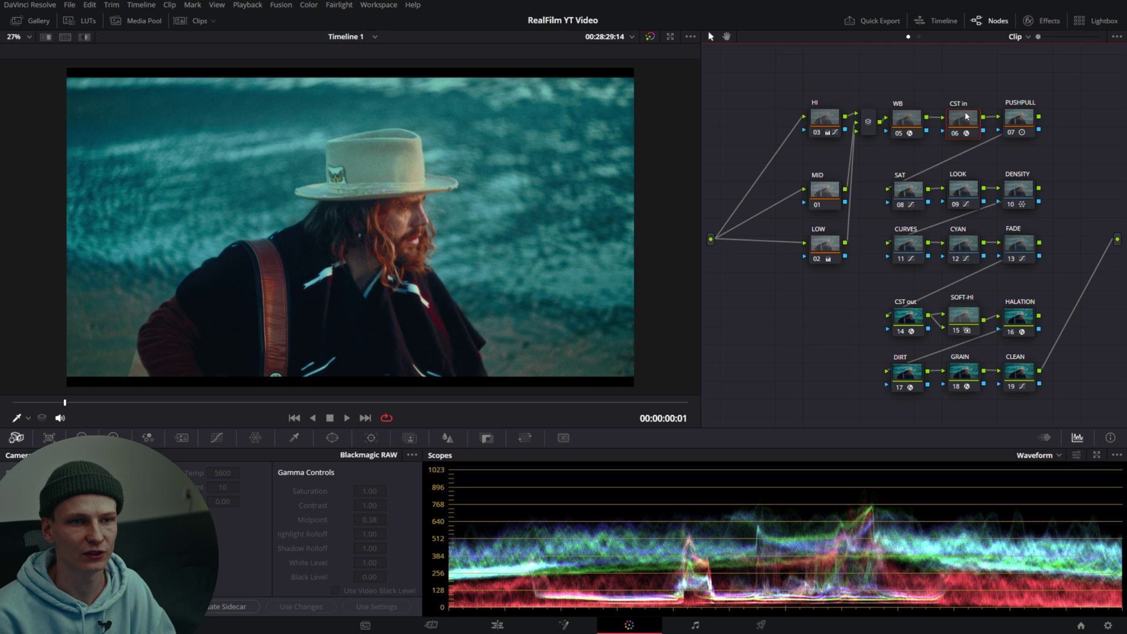
{"action": "left_click", "coordinate": [1040, 20]}
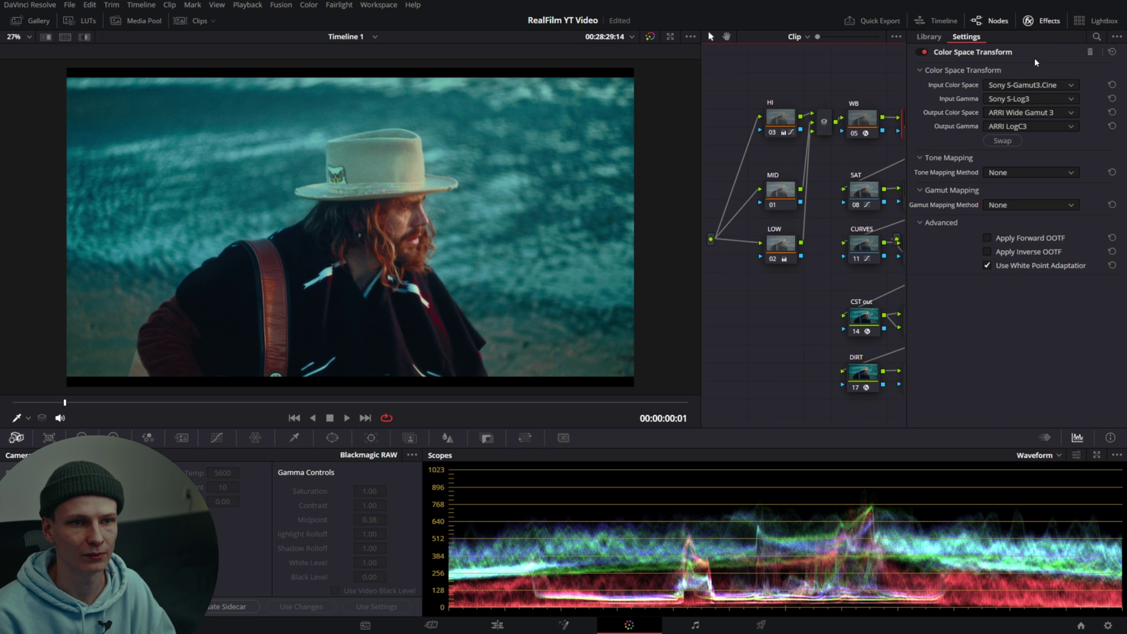
{"action": "left_click", "coordinate": [1030, 85]}
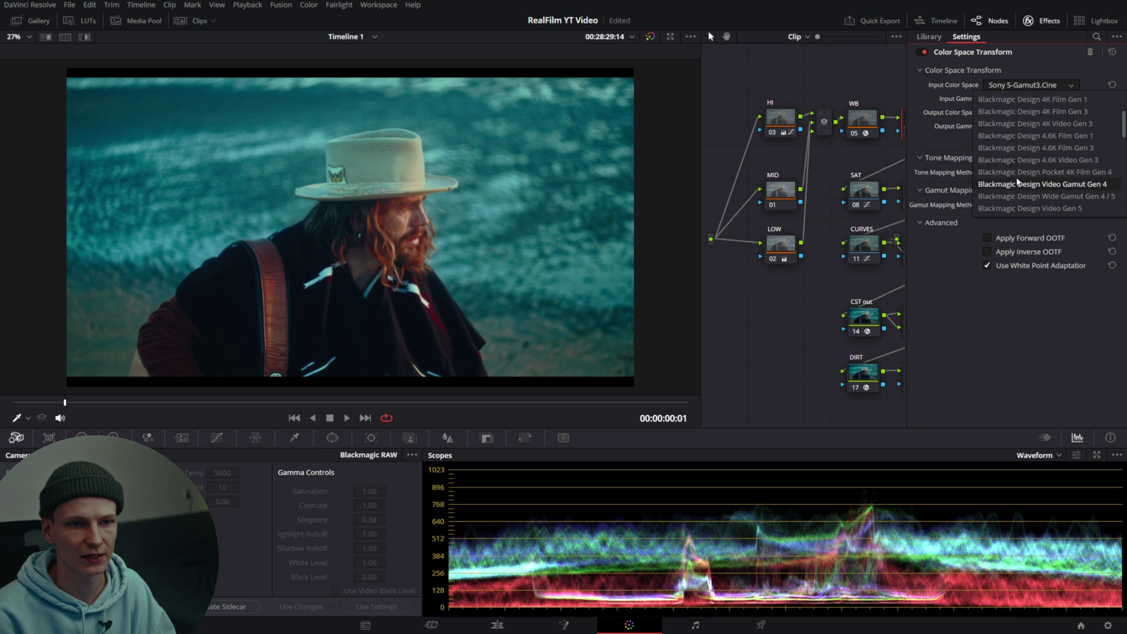
{"action": "left_click", "coordinate": [1088, 171]}
{"action": "left_click", "coordinate": [1031, 99]}
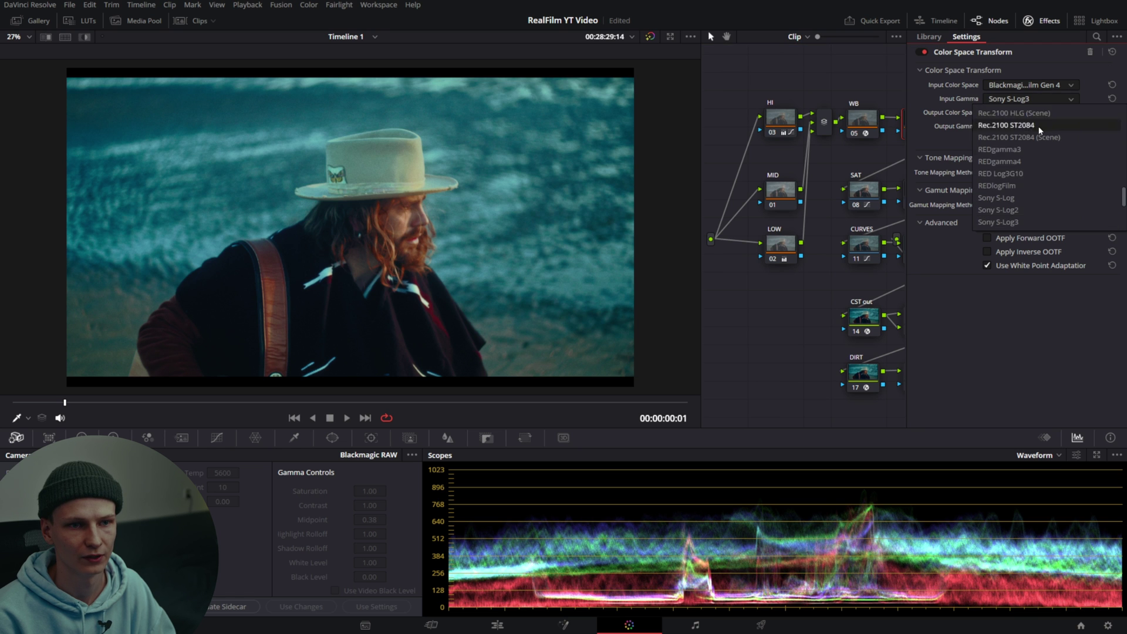
{"action": "scroll", "coordinate": [1043, 176], "scroll_direction": "up", "scroll_amount": 5}
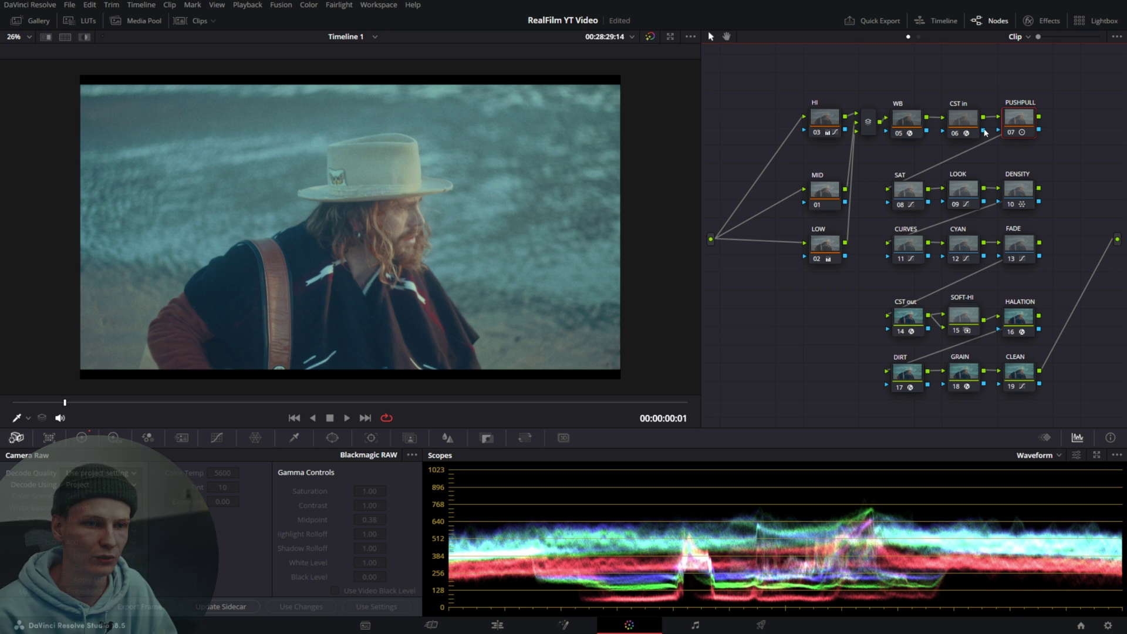
{"action": "left_click", "coordinate": [83, 439]}
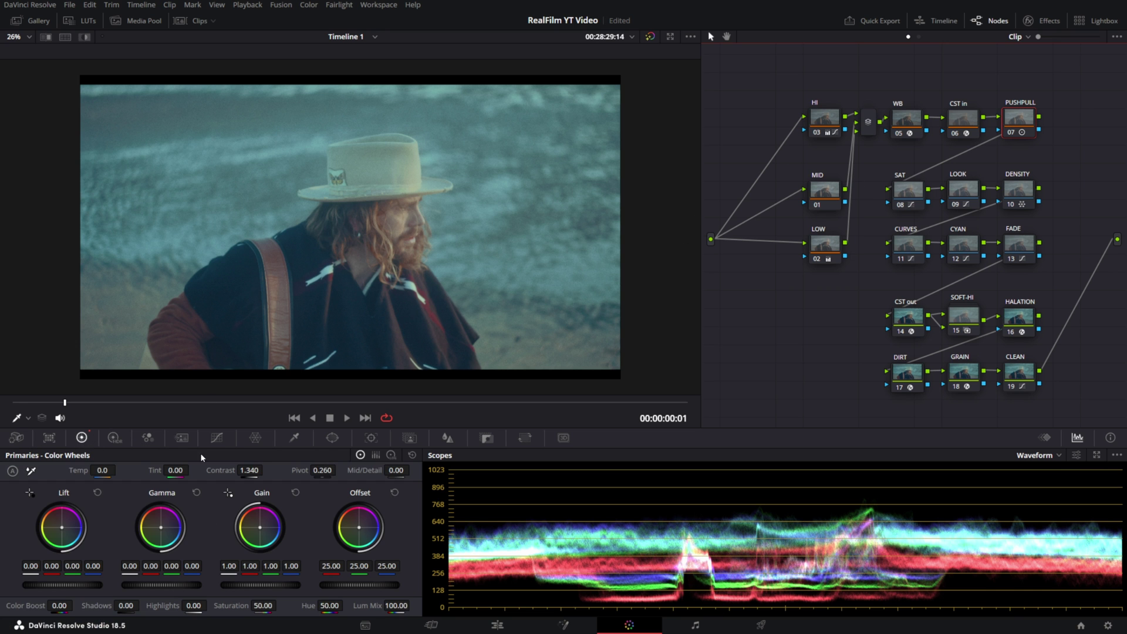
Raise PUSHPULL contrast to 1.500 with a lower pivot, comparing with the grade bypassed
{"action": "mouse_move", "coordinate": [245, 469]}
{"action": "left_mouse_down"}
{"action": "mouse_move", "coordinate": [266, 470]}
{"action": "mouse_move", "coordinate": [253, 470]}
{"action": "left_mouse_up"}
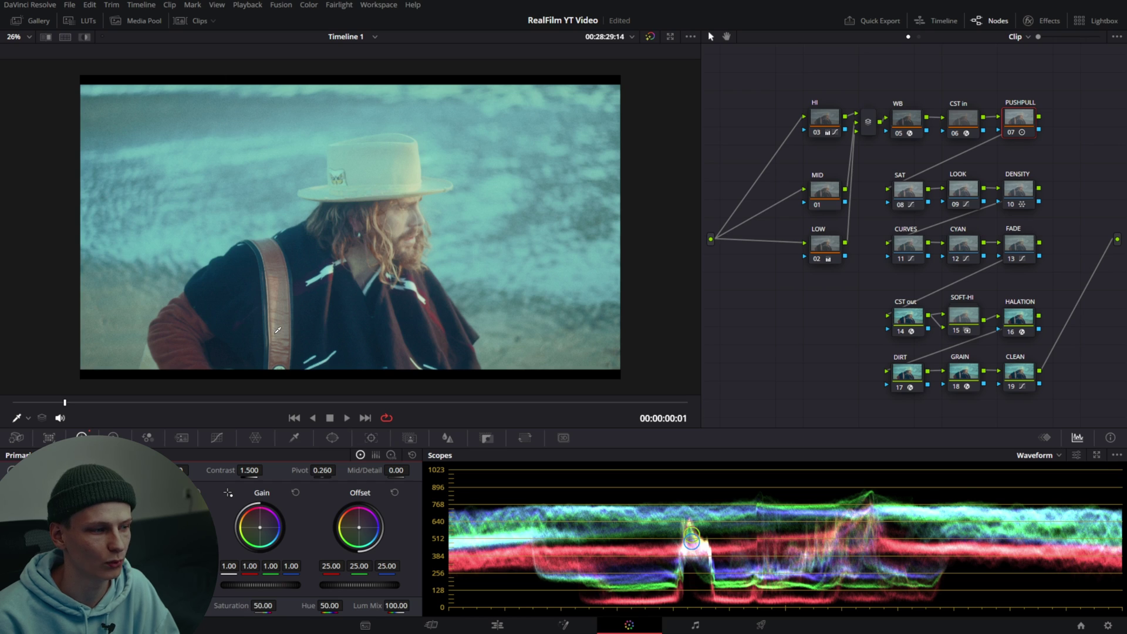
{"action": "left_click_drag", "start_coordinate": [322, 470], "coordinate": [339, 469]}
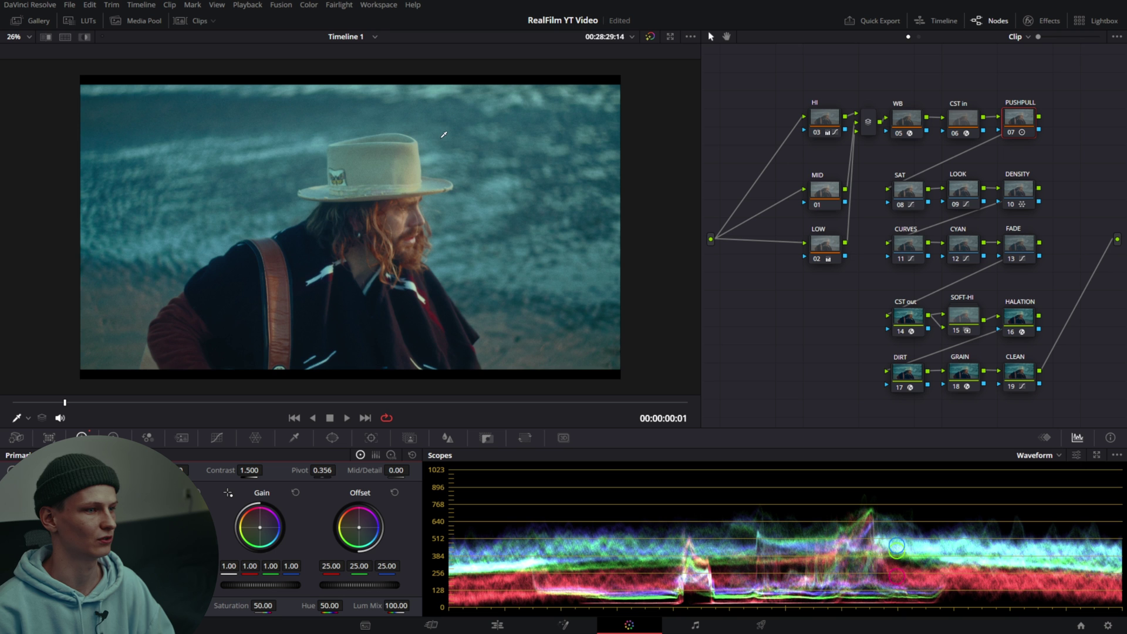
{"action": "key", "text": "shift+d"}
{"action": "key", "text": "shift+d"}
{"action": "key", "text": "shift+d"}
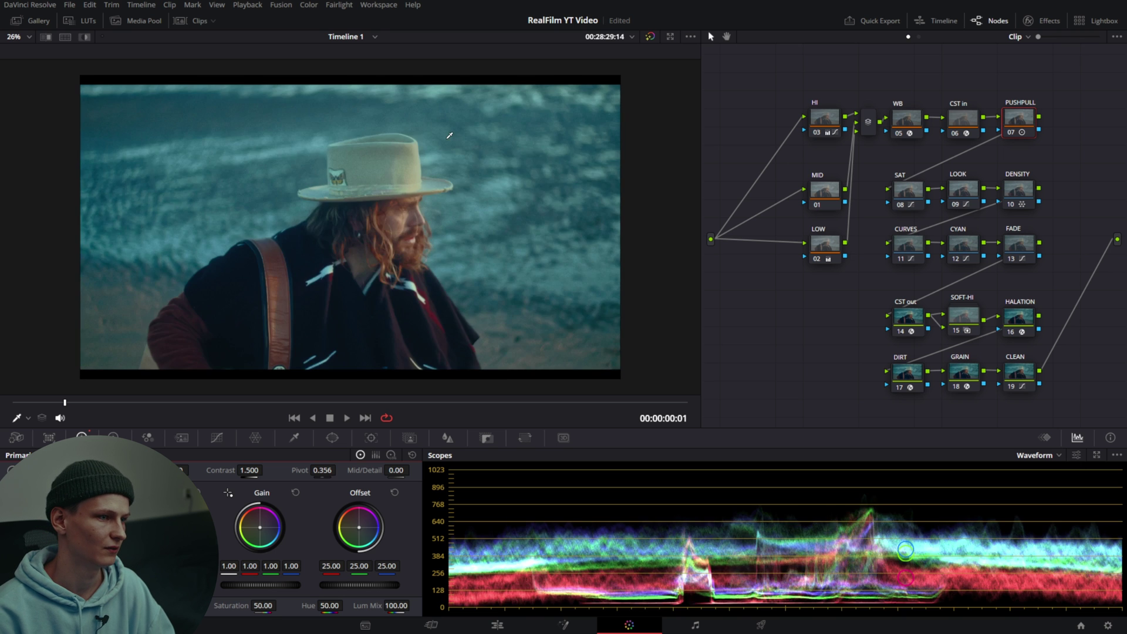
{"action": "key", "text": "shift+d"}
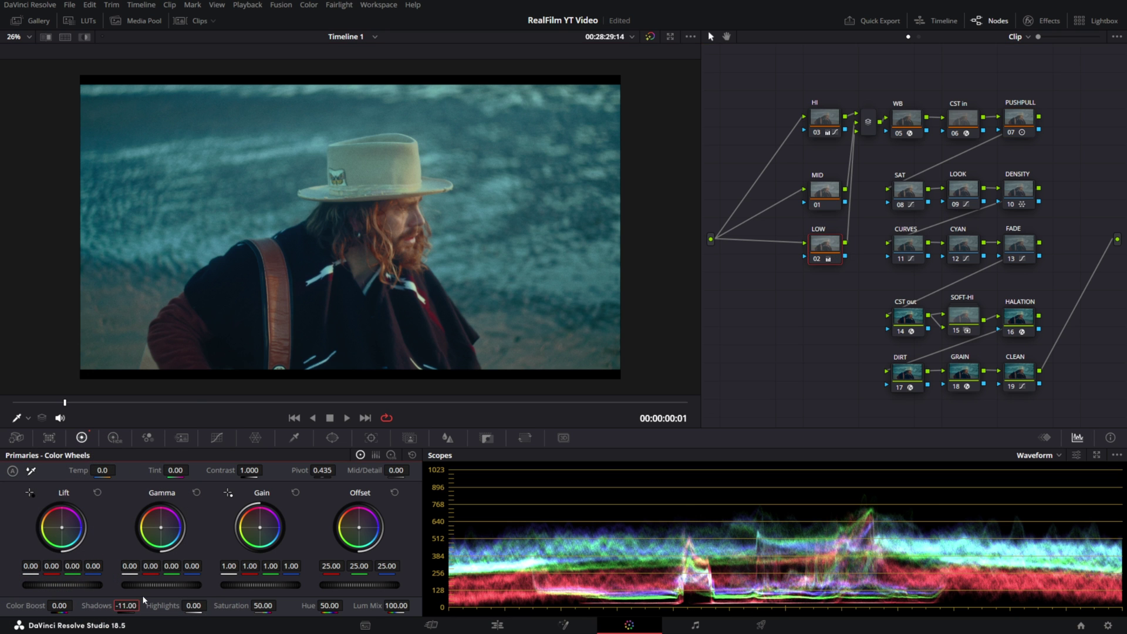
Set the LOW node's shadows to -24, then nudge the PUSHPULL pivot slightly lower
{"action": "type", "text": "-24"}
{"action": "key", "text": "Return"}
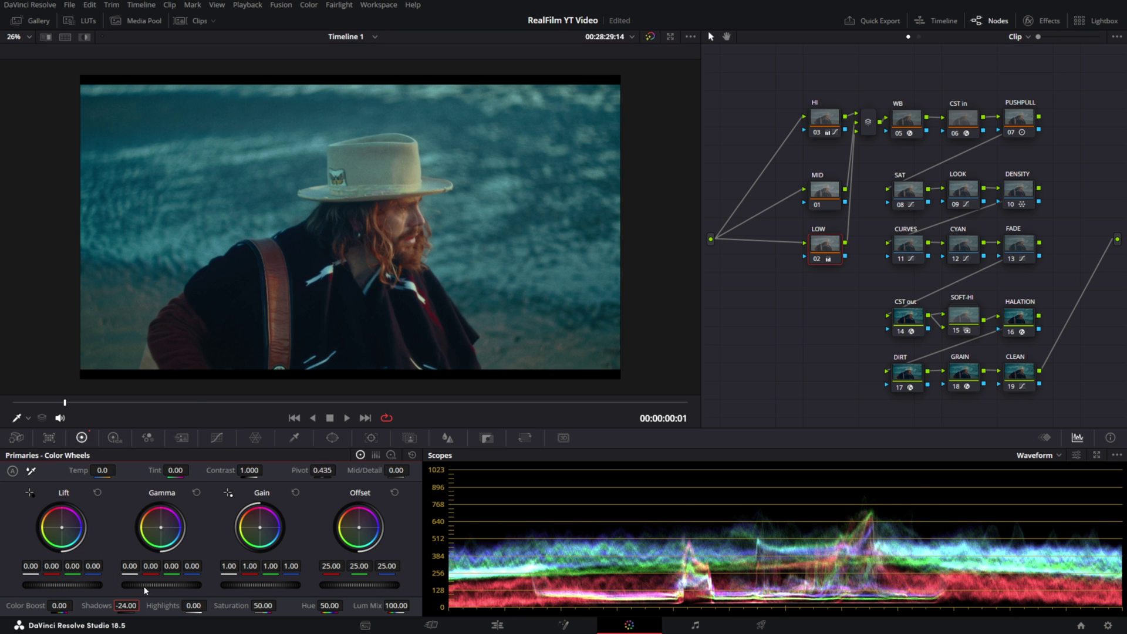
{"action": "scroll", "coordinate": [373, 178], "scroll_direction": "down", "scroll_amount": 1}
{"action": "scroll", "coordinate": [374, 179], "scroll_direction": "up", "scroll_amount": 1}
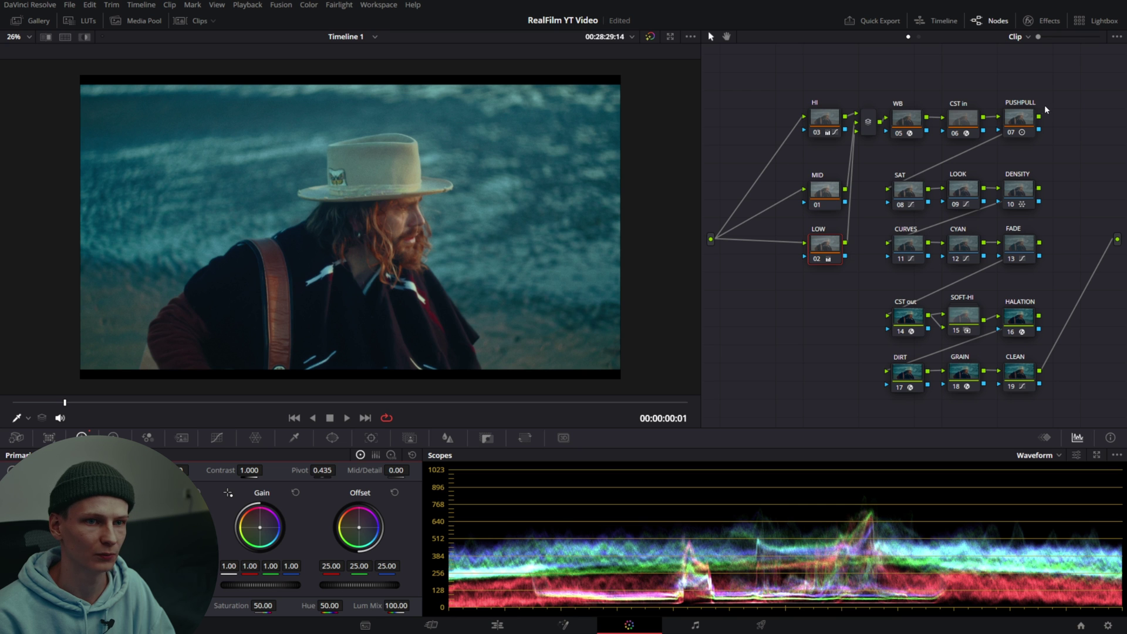
{"action": "left_click", "coordinate": [1022, 121]}
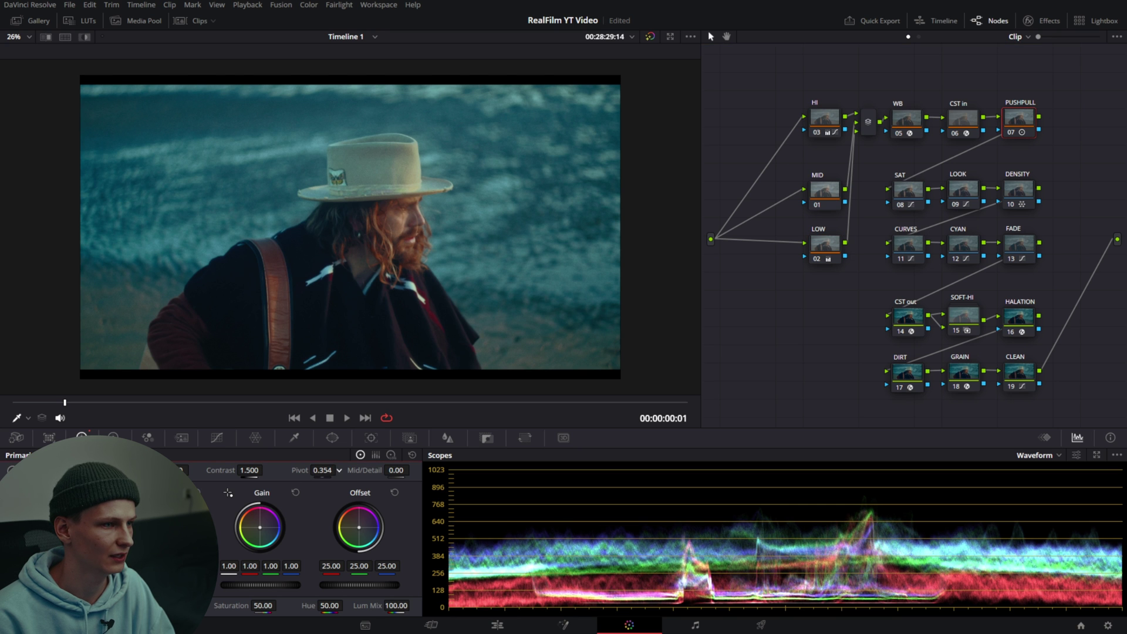
{"action": "left_click_drag", "start_coordinate": [317, 472], "coordinate": [335, 470]}
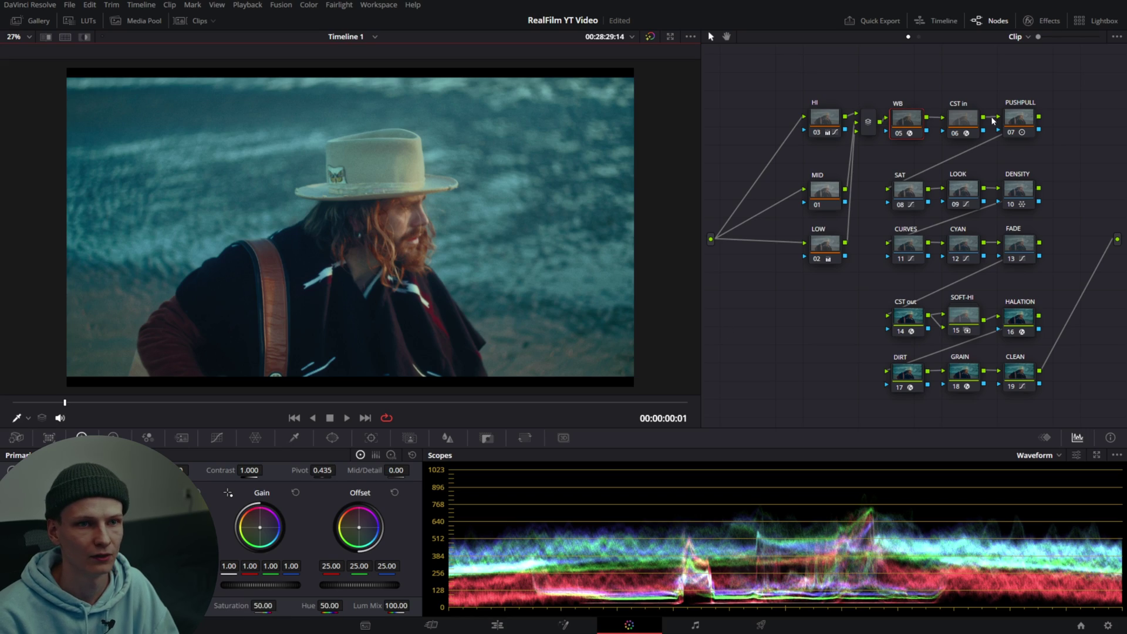
Set the WB node's Chromatic Adaptation source to 7697 K with tint -30.3
{"action": "left_click", "coordinate": [1039, 23]}
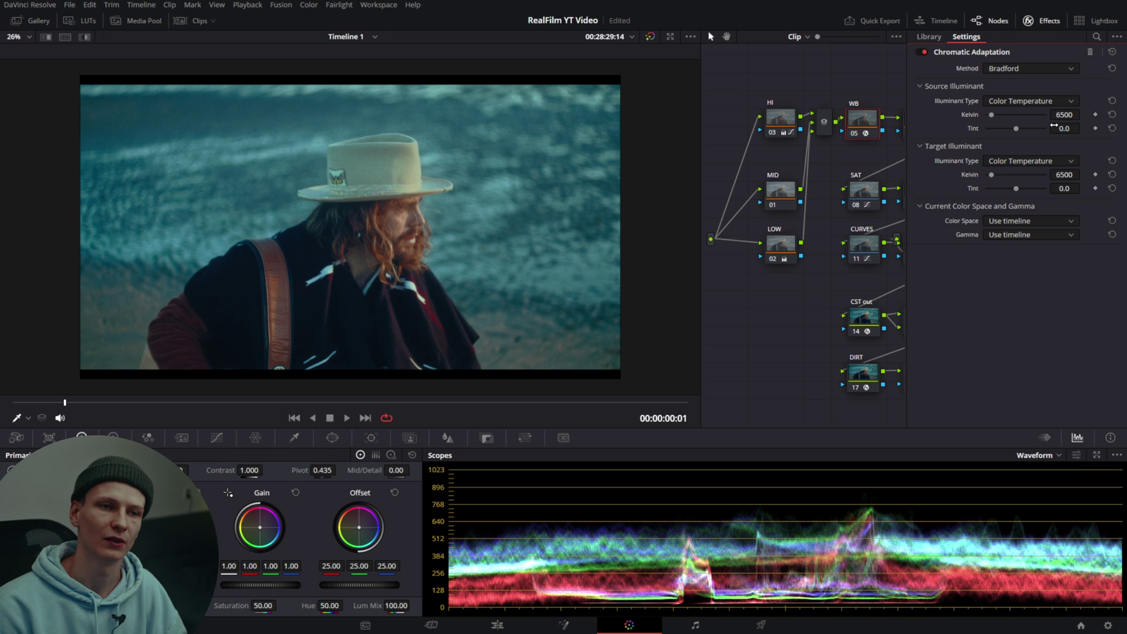
{"action": "left_click_drag", "start_coordinate": [1083, 114], "coordinate": [1083, 114]}
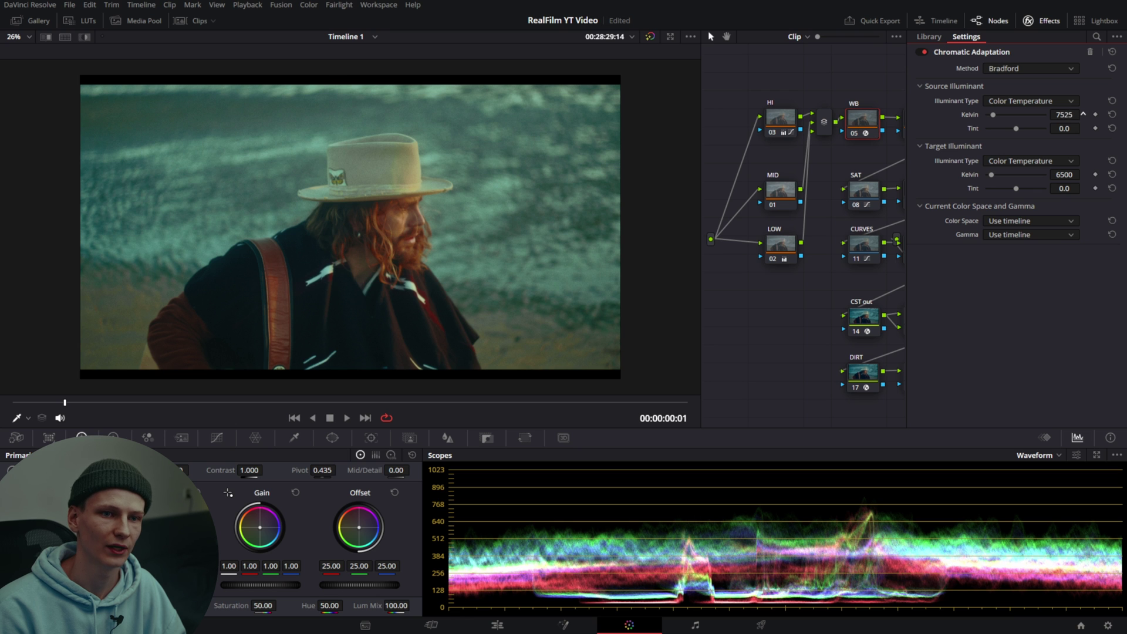
{"action": "left_click_drag", "start_coordinate": [1083, 114], "coordinate": [1083, 114]}
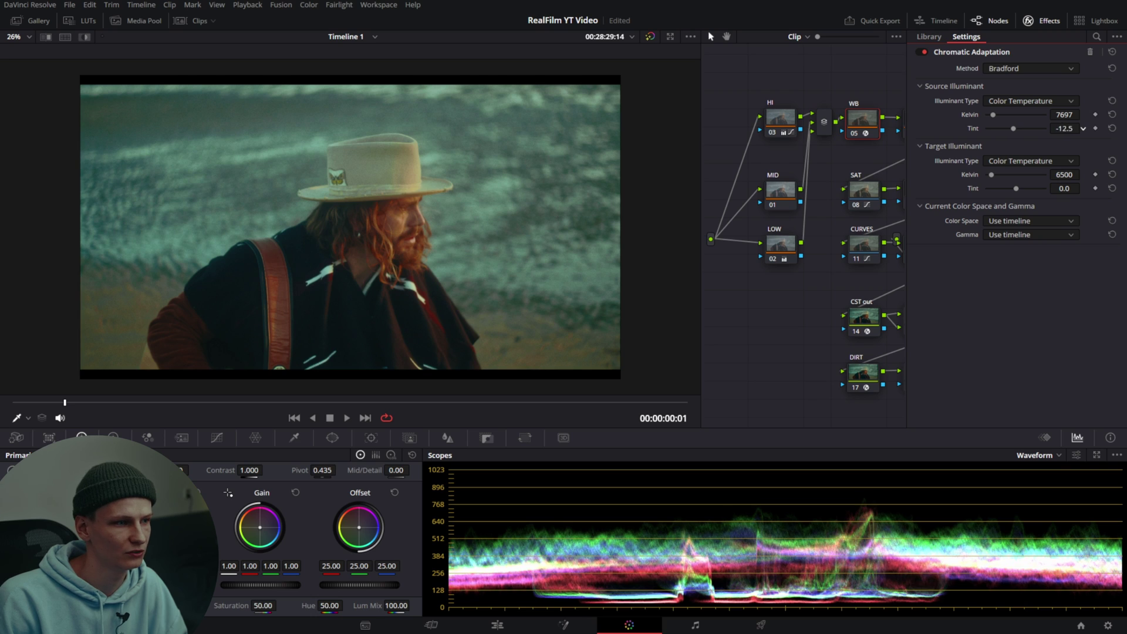
{"action": "left_click_drag", "start_coordinate": [1064, 128], "coordinate": [1050, 128]}
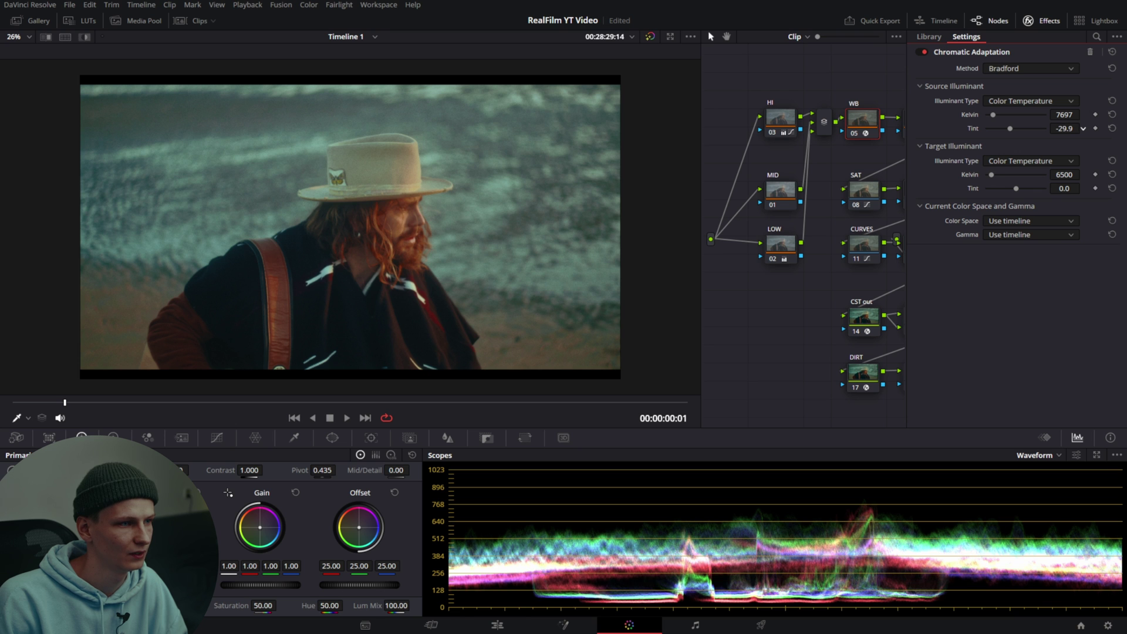
{"action": "scroll", "coordinate": [392, 189], "scroll_direction": "down", "scroll_amount": 3}
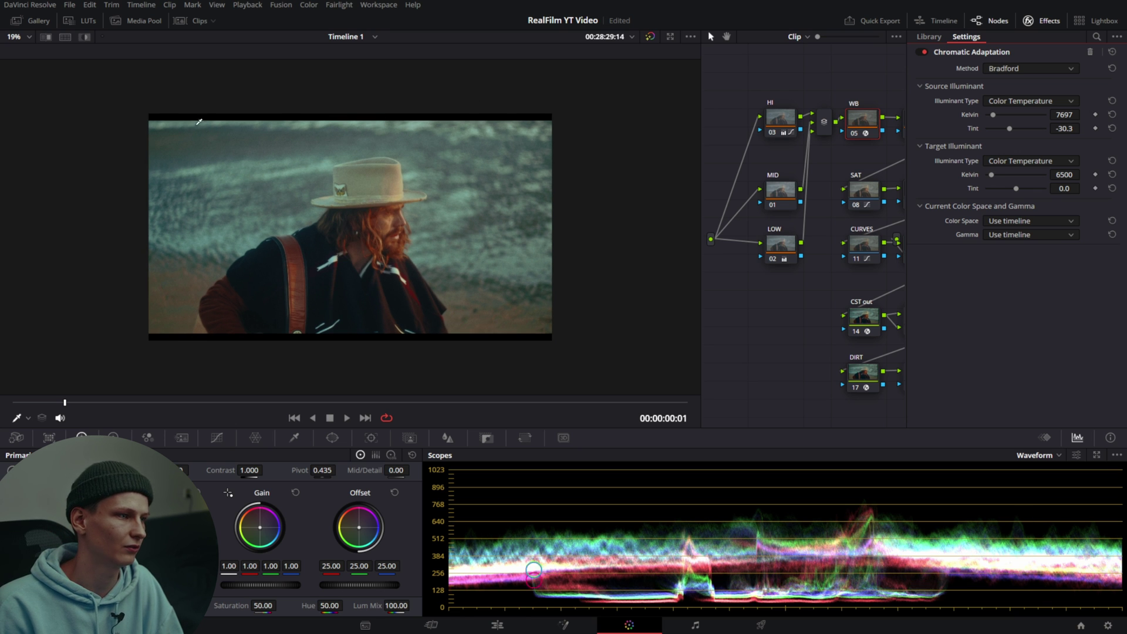
{"action": "scroll", "coordinate": [446, 206], "scroll_direction": "up", "scroll_amount": 5}
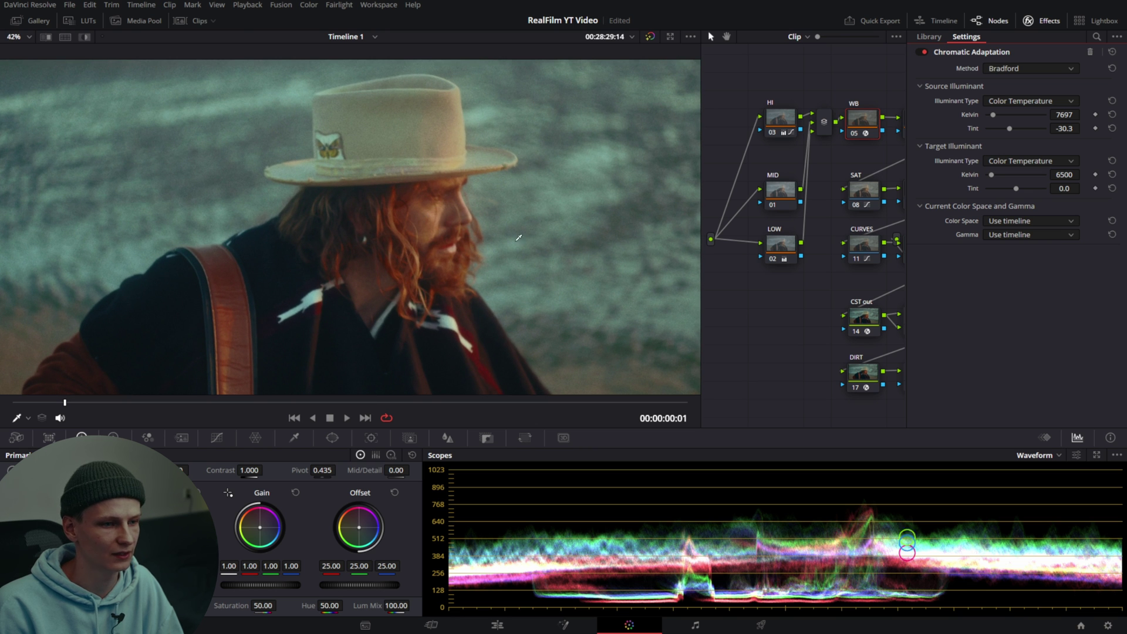
Switch the scope to Vectorscope and slightly nudge the gamma balance while inspecting the beach clip
{"action": "left_click", "coordinate": [1050, 453]}
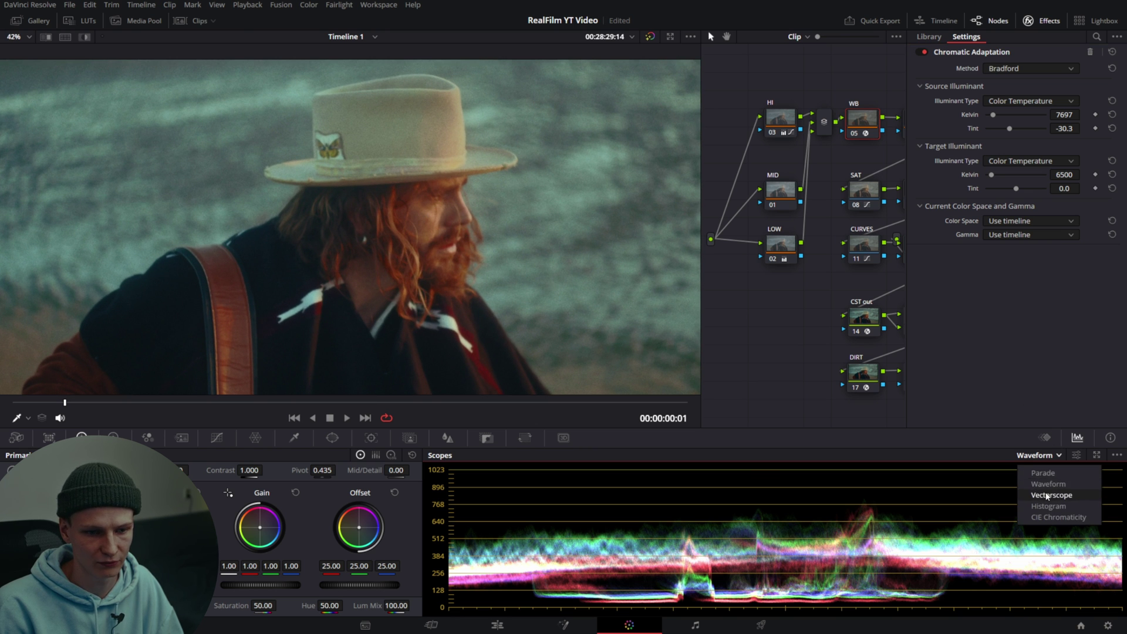
{"action": "left_click", "coordinate": [1048, 496]}
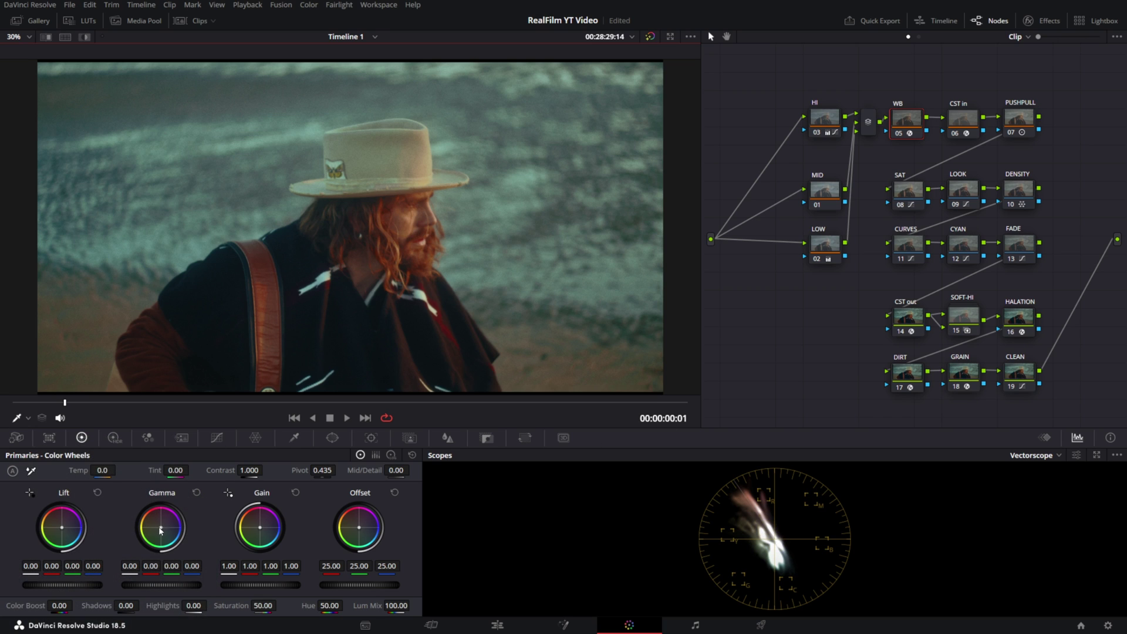
{"action": "left_click_drag", "start_coordinate": [163, 530], "coordinate": [162, 525]}
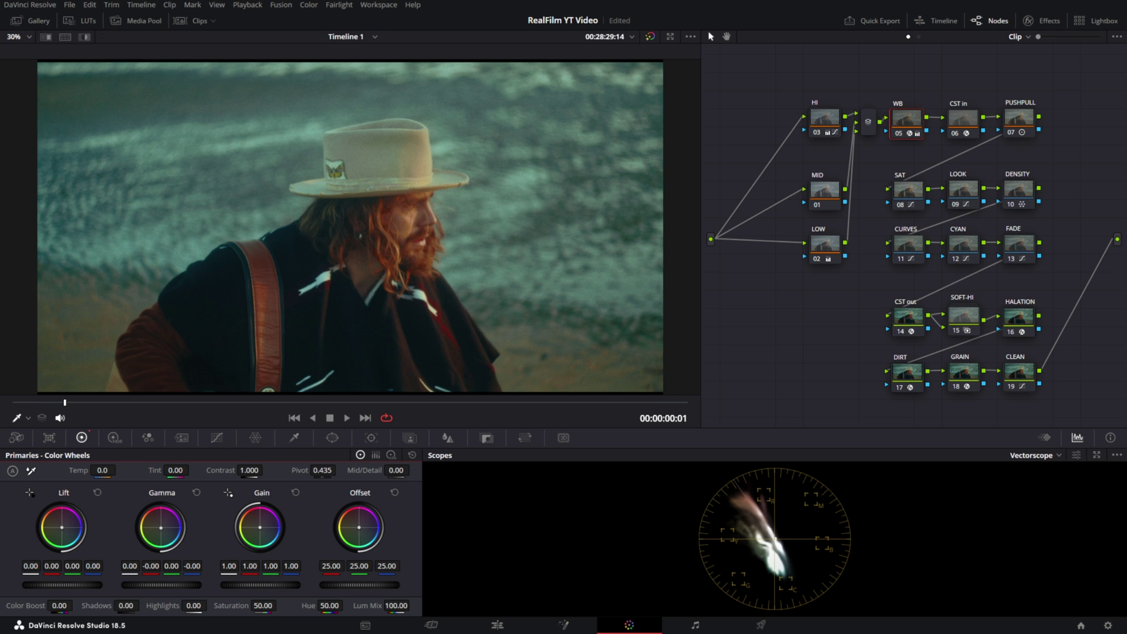
{"action": "scroll", "coordinate": [367, 176], "scroll_direction": "down", "scroll_amount": 2}
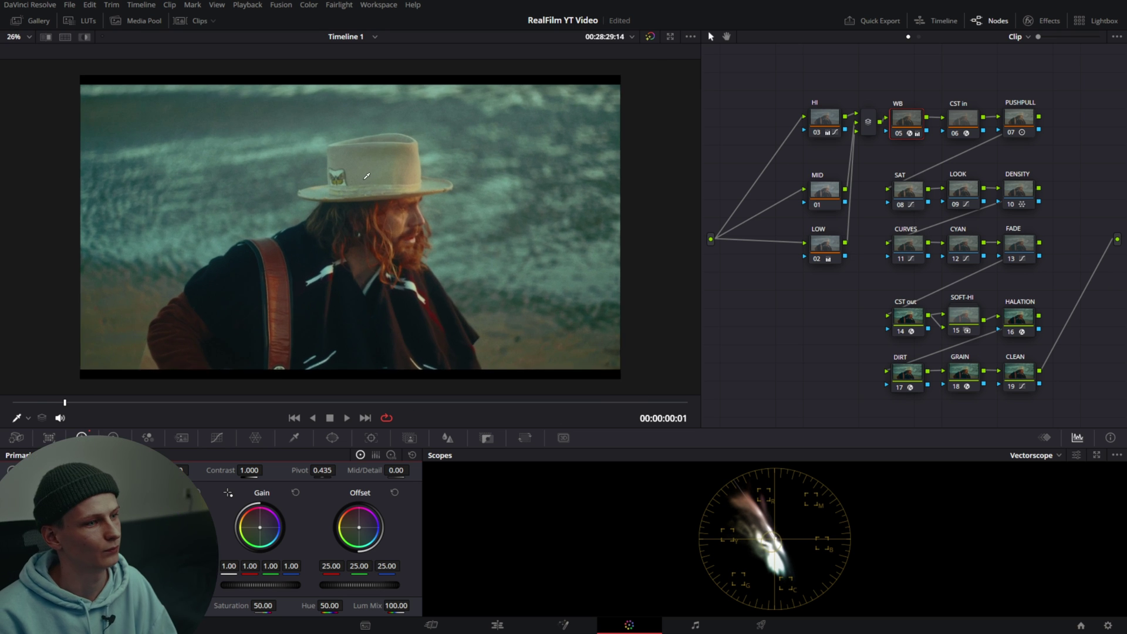
{"action": "scroll", "coordinate": [367, 176], "scroll_direction": "up", "scroll_amount": 2}
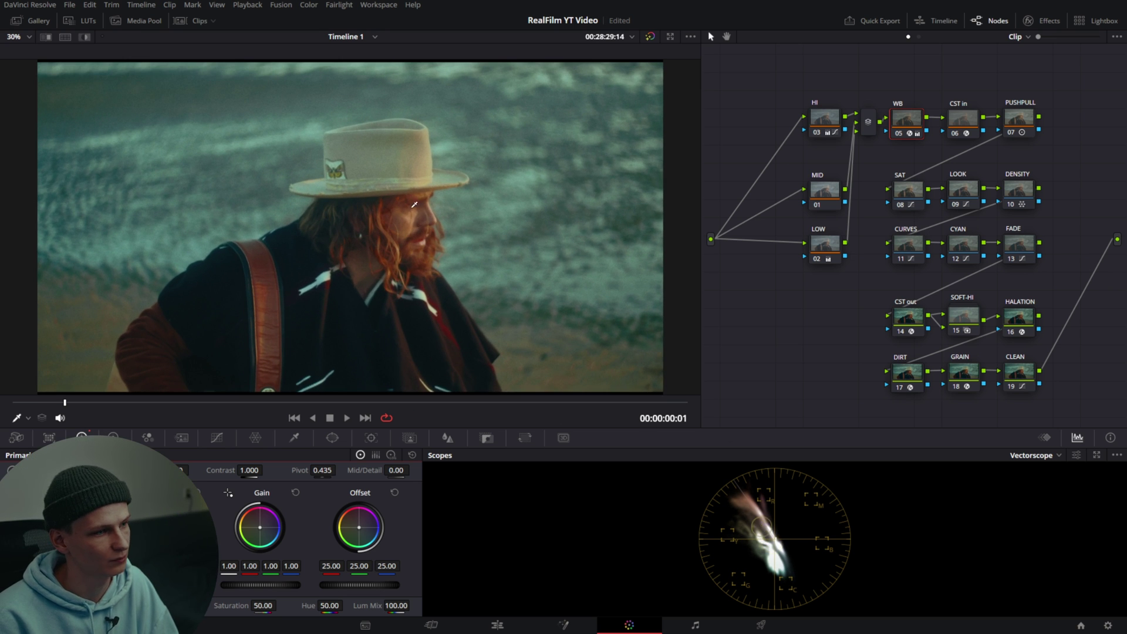
{"action": "scroll", "coordinate": [411, 228], "scroll_direction": "down", "scroll_amount": 1}
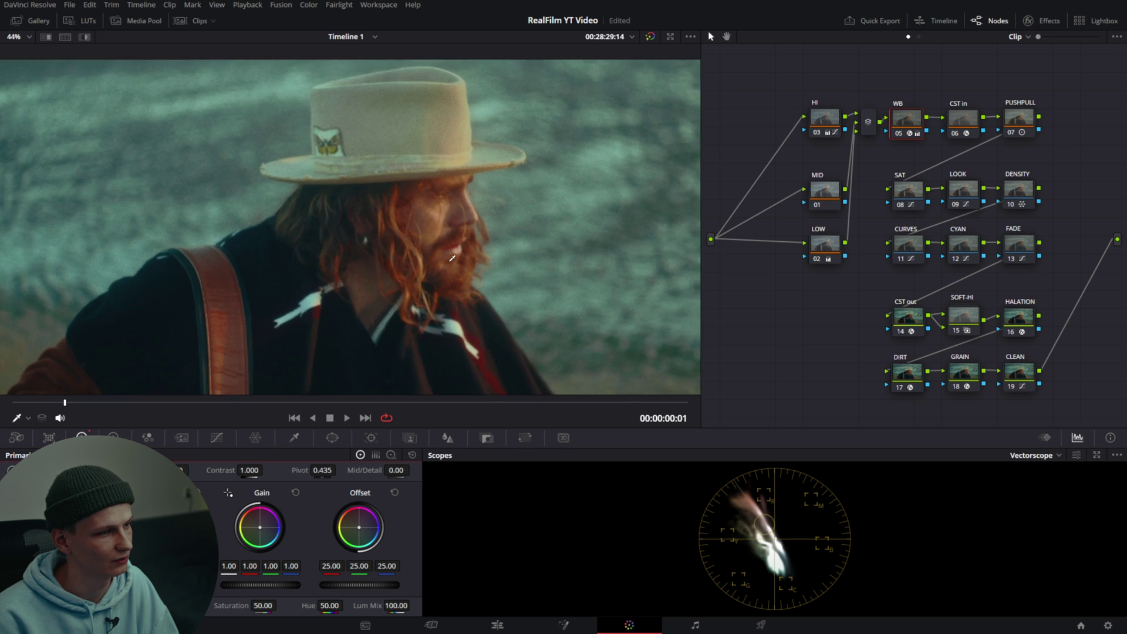
{"action": "scroll", "coordinate": [449, 240], "scroll_direction": "down", "scroll_amount": 6}
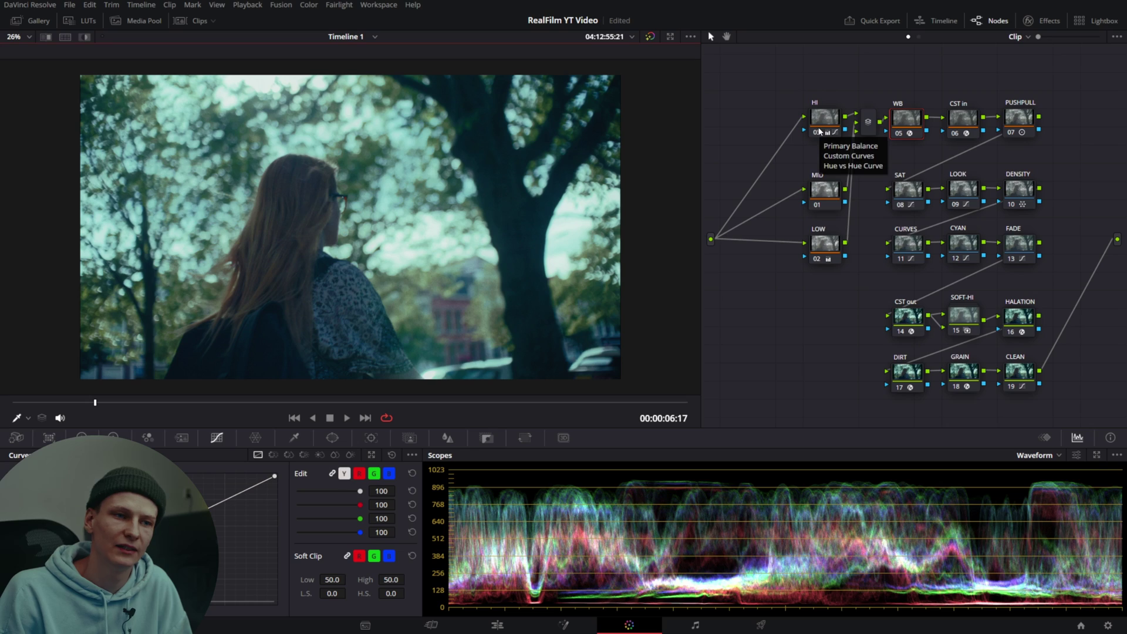
Toggle the HI, MID and LOW nodes off and on to compare the film look
{"action": "left_click_drag", "start_coordinate": [791, 74], "coordinate": [848, 317]}
{"action": "key", "text": "ctrl+d"}
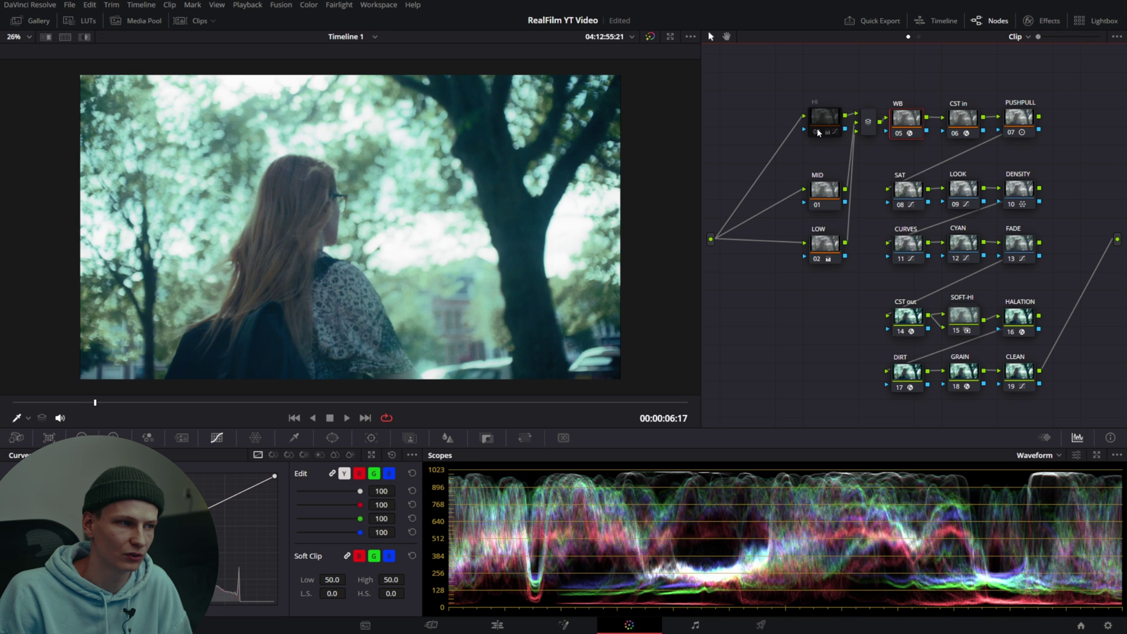
{"action": "key", "text": "ctrl+d"}
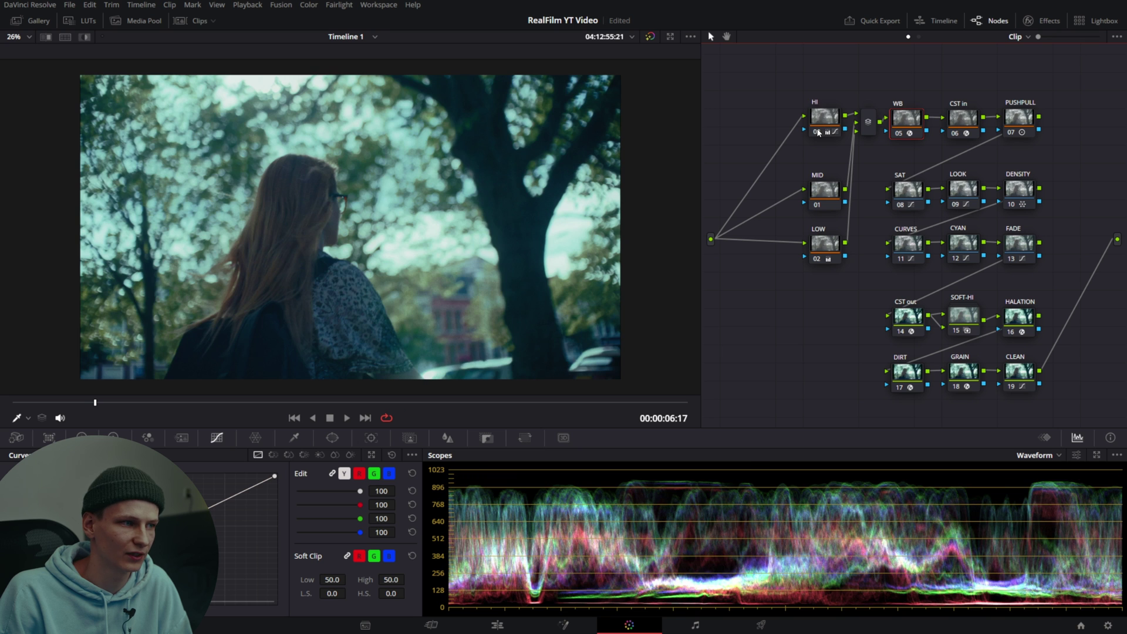
{"action": "left_click", "coordinate": [818, 259]}
{"action": "left_click", "coordinate": [818, 258]}
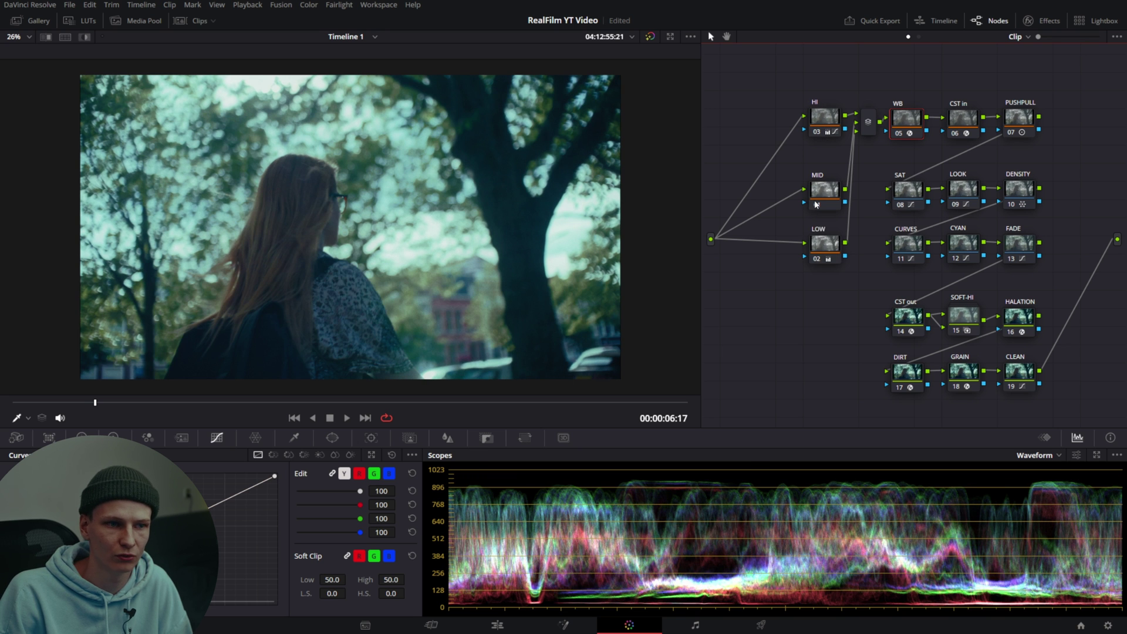
{"action": "left_click", "coordinate": [818, 206]}
{"action": "left_click", "coordinate": [817, 205]}
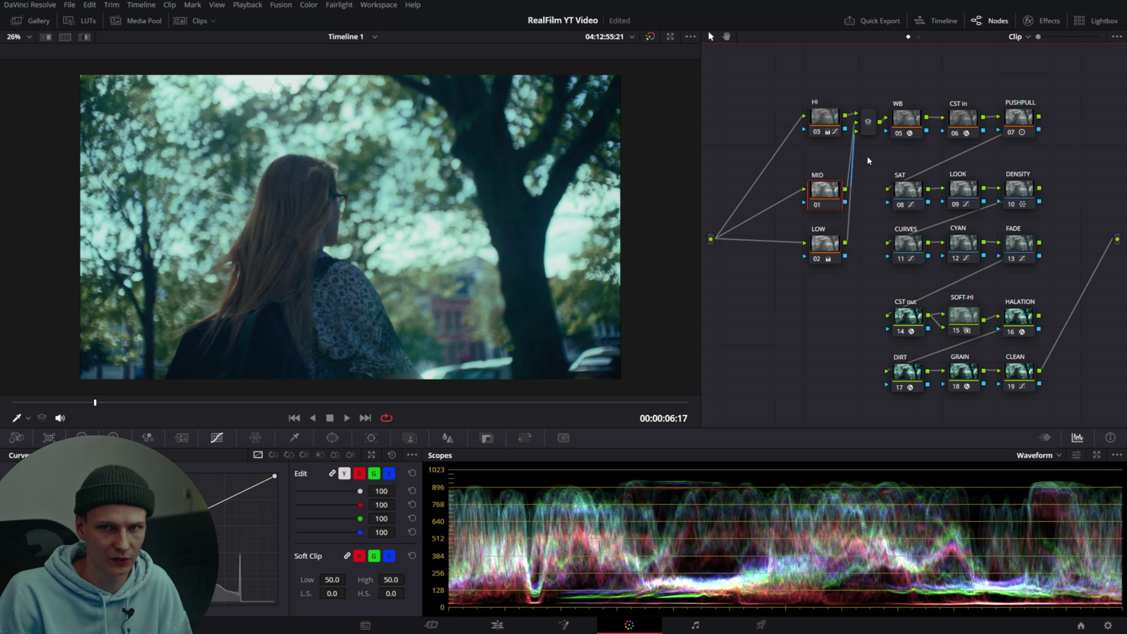
Review the WB and CST in settings, then set the contrast pivot to 0.264 at contrast 1.340
{"action": "left_click", "coordinate": [905, 117]}
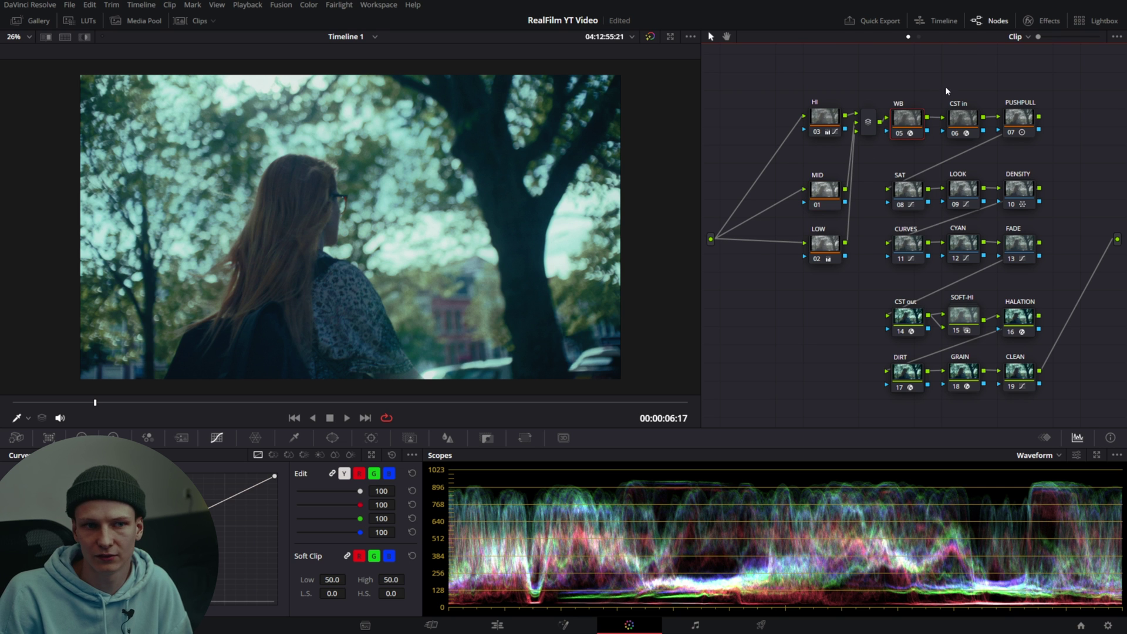
{"action": "left_click", "coordinate": [1041, 21]}
{"action": "left_click", "coordinate": [1045, 18]}
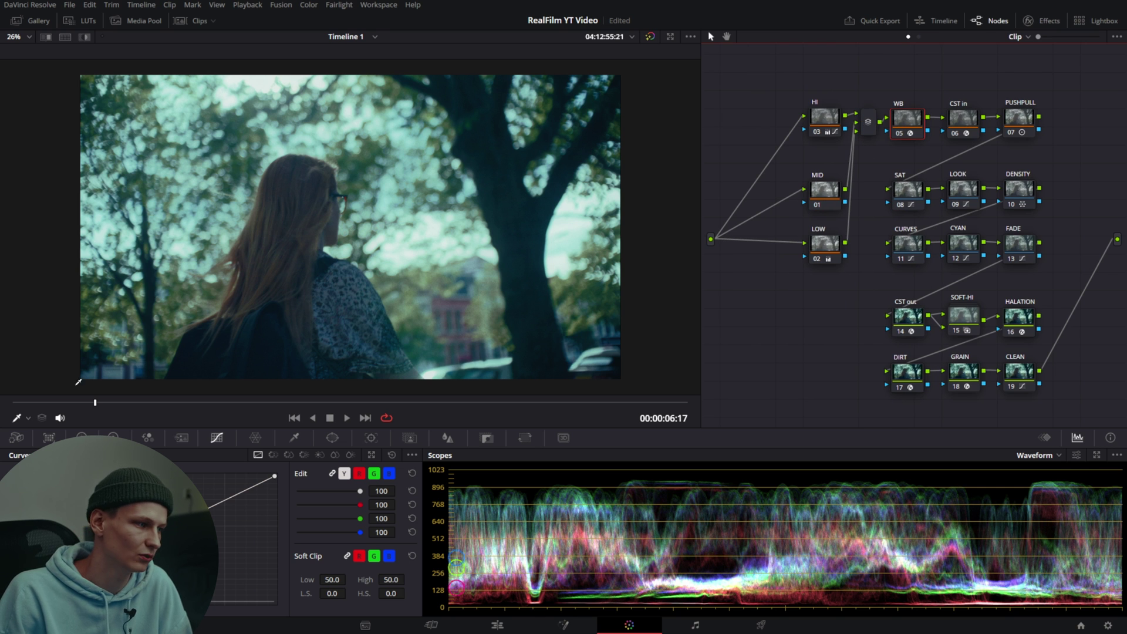
{"action": "left_click", "coordinate": [962, 120]}
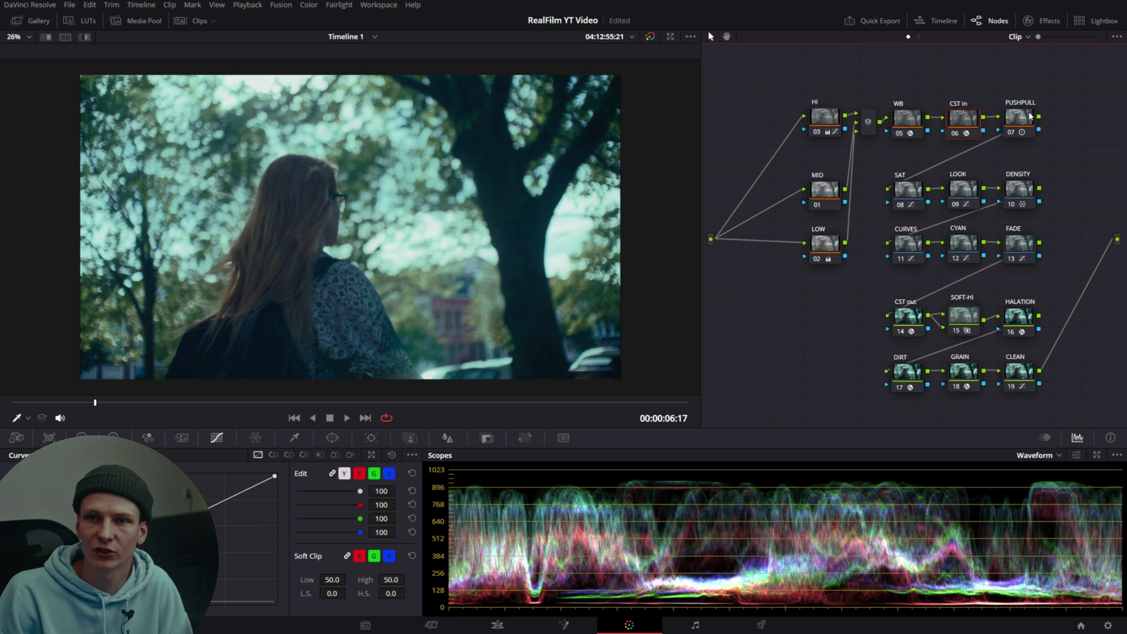
{"action": "left_click", "coordinate": [1041, 20]}
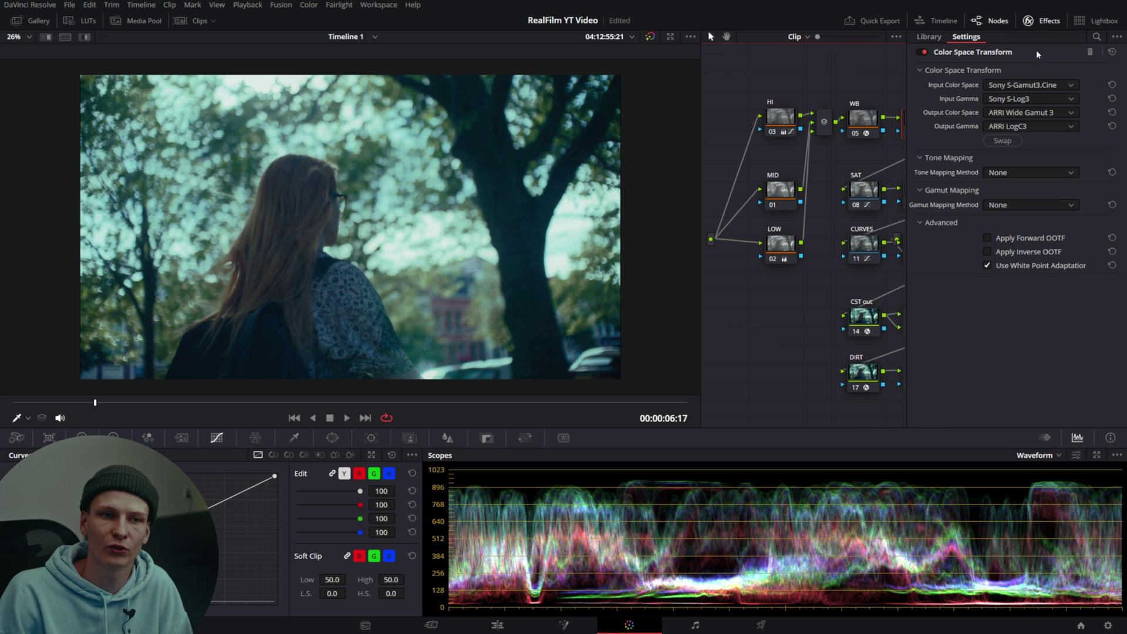
{"action": "left_click", "coordinate": [1026, 21]}
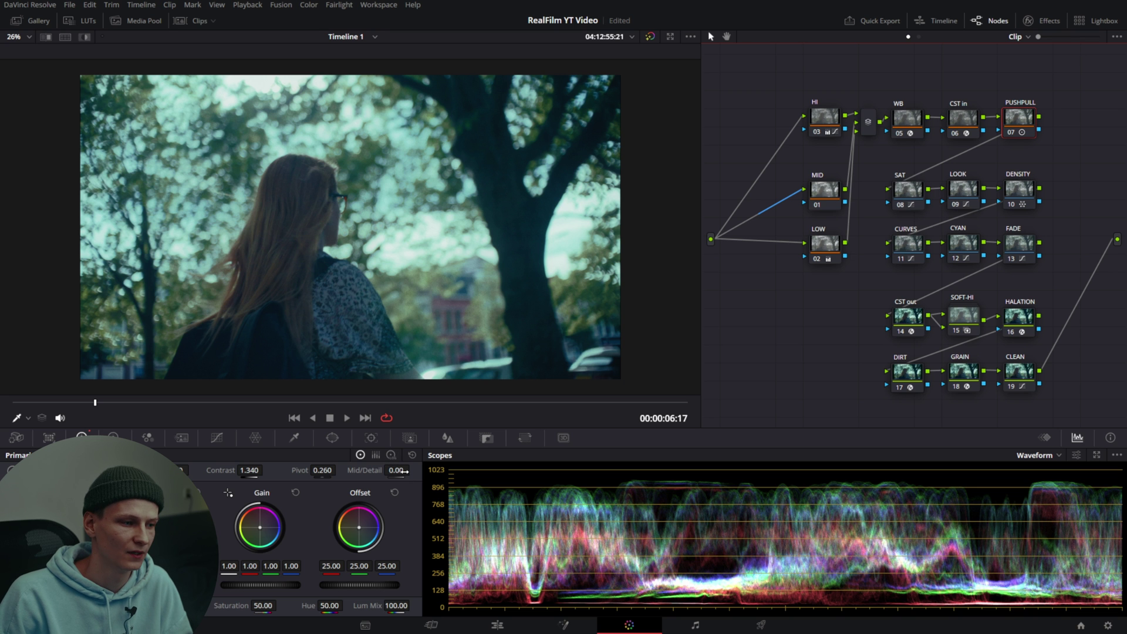
{"action": "mouse_move", "coordinate": [317, 470]}
{"action": "left_mouse_down"}
{"action": "mouse_move", "coordinate": [284, 471]}
{"action": "mouse_move", "coordinate": [328, 470]}
{"action": "mouse_move", "coordinate": [318, 471]}
{"action": "left_mouse_up"}
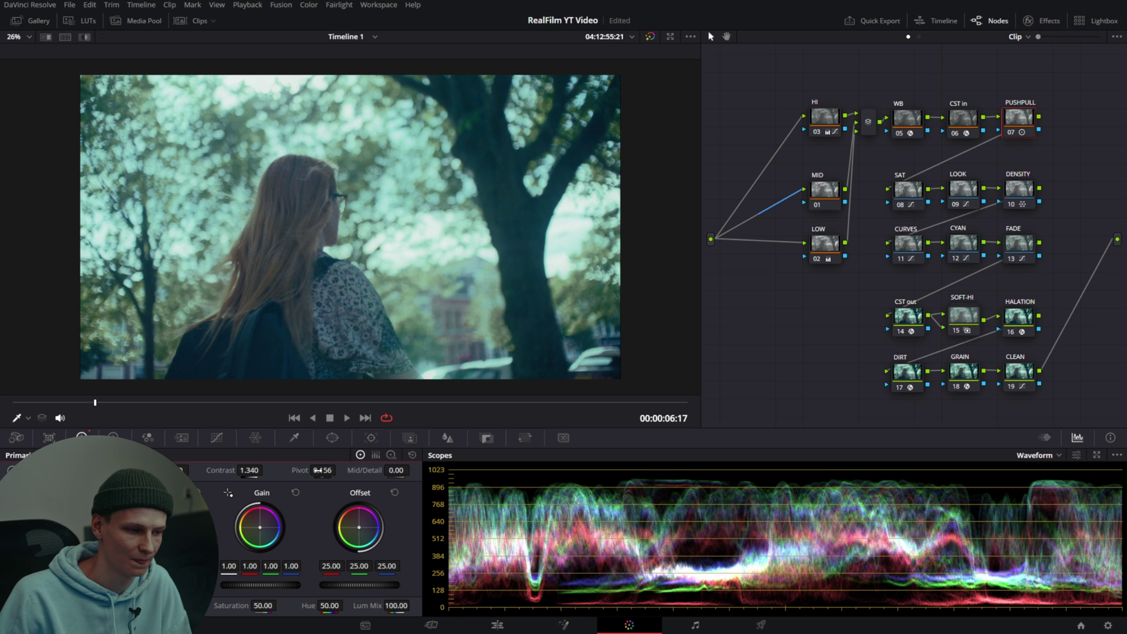
{"action": "left_click_drag", "start_coordinate": [323, 470], "coordinate": [340, 471]}
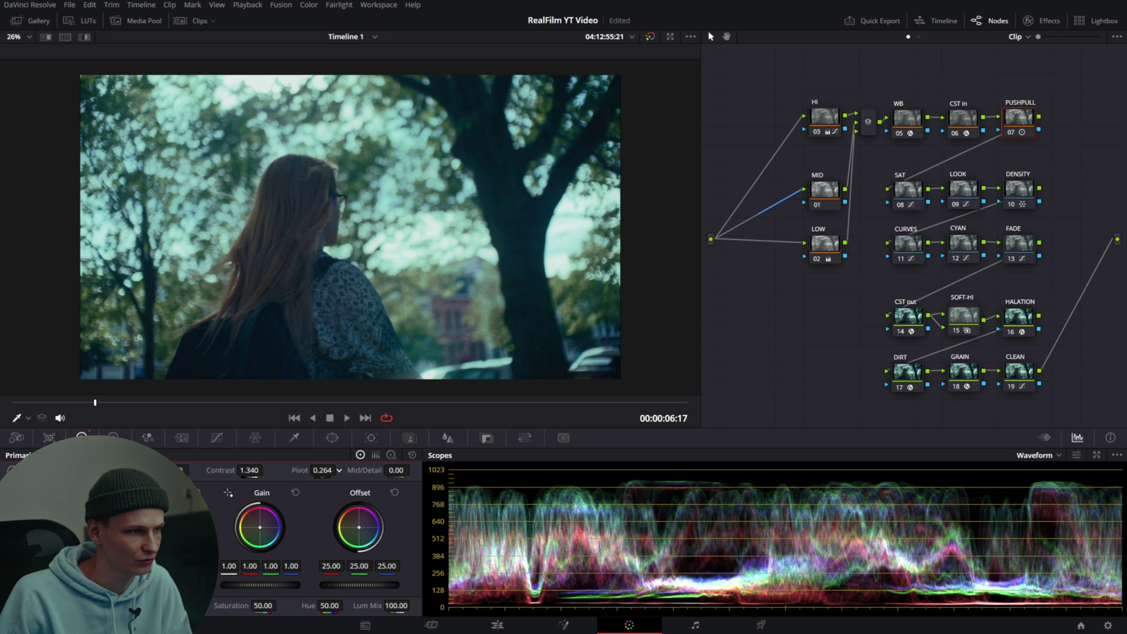
Warm the WB node's source to 7500 K with -5.2 tint and bypass grades to compare
{"action": "left_click", "coordinate": [907, 120]}
{"action": "left_click", "coordinate": [1041, 23]}
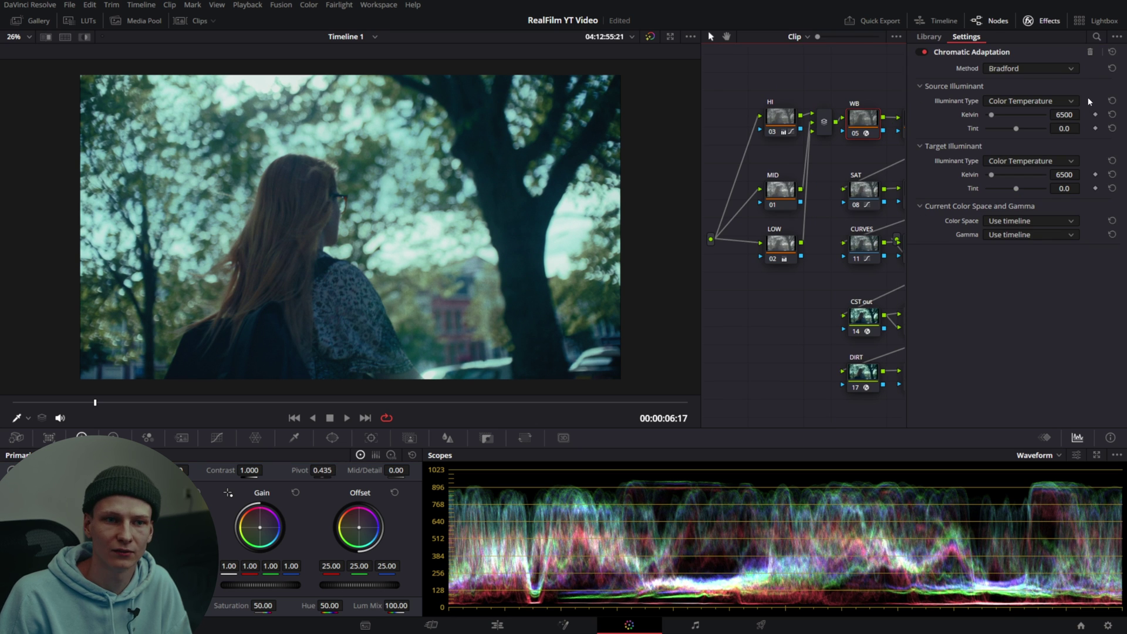
{"action": "left_click_drag", "start_coordinate": [1059, 115], "coordinate": [1083, 128]}
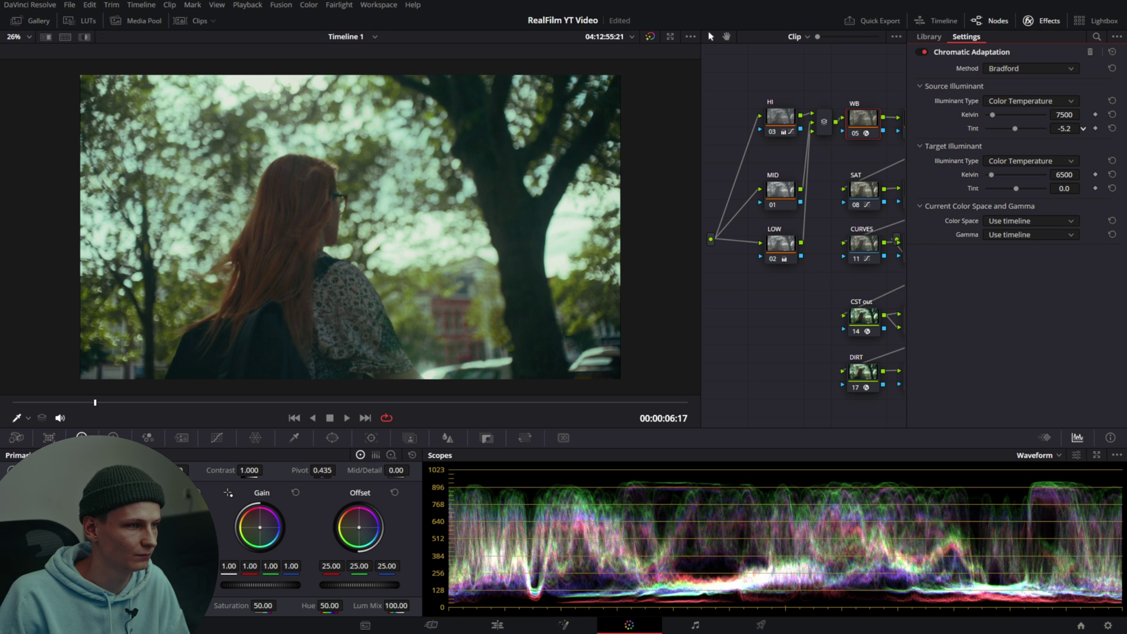
{"action": "key", "text": "ctrl+shift+e"}
{"action": "key", "text": "shift+d"}
{"action": "key", "text": "shift+d"}
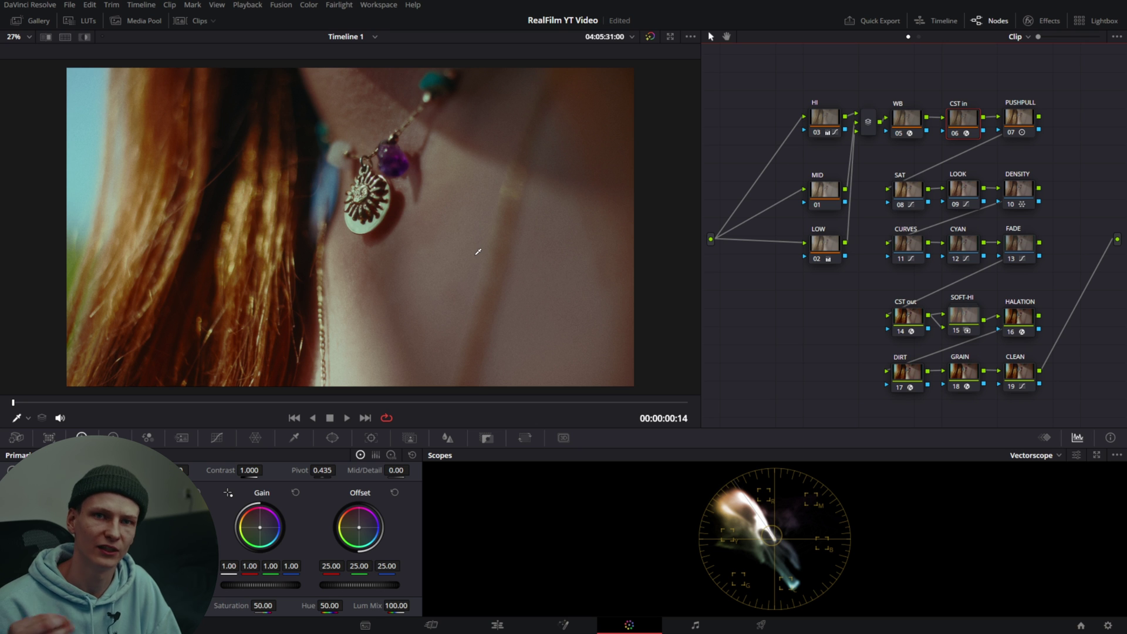
Select the DENSITY node (10) and disable it on the earring close-up
{"action": "scroll", "coordinate": [484, 247], "scroll_direction": "down", "scroll_amount": 1}
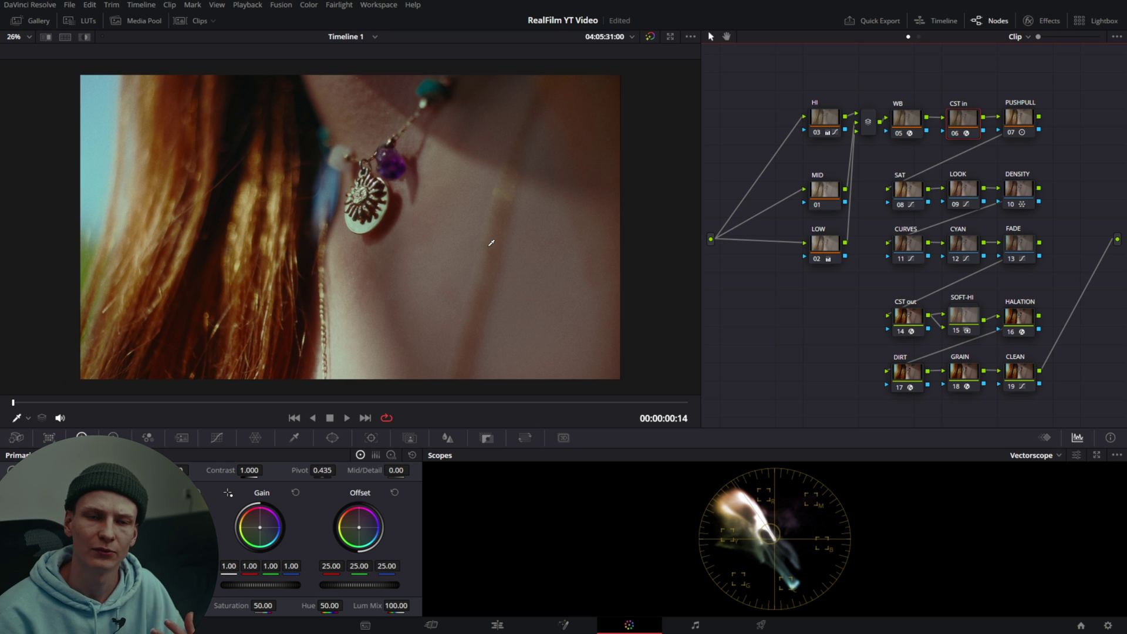
{"action": "scroll", "coordinate": [491, 242], "scroll_direction": "up", "scroll_amount": 1}
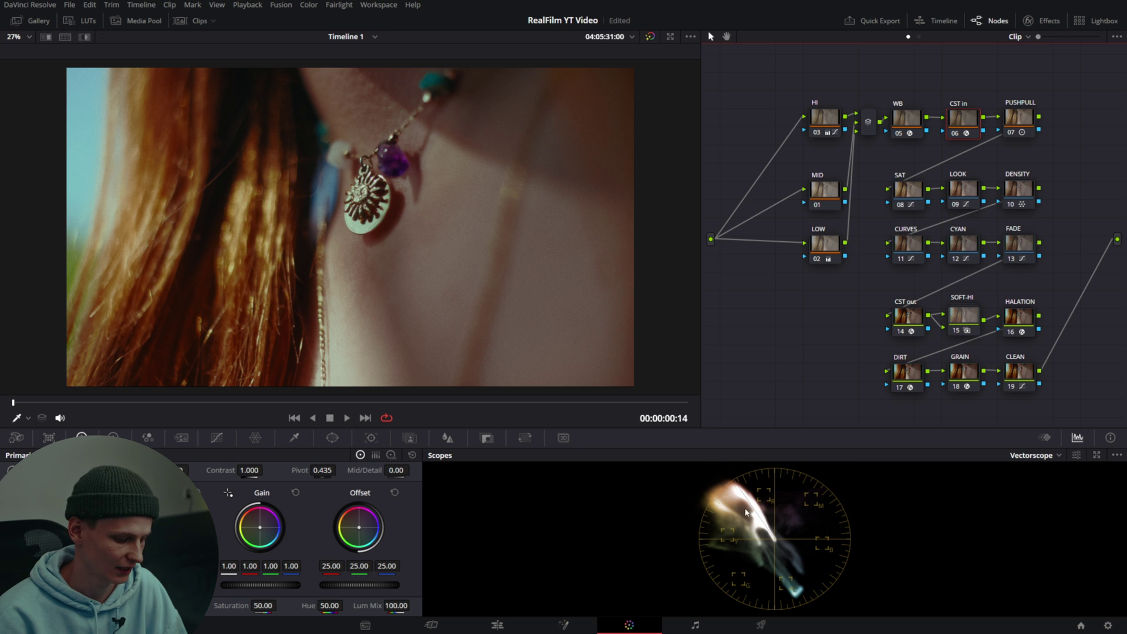
{"action": "scroll", "coordinate": [772, 558], "scroll_direction": "up", "scroll_amount": 4}
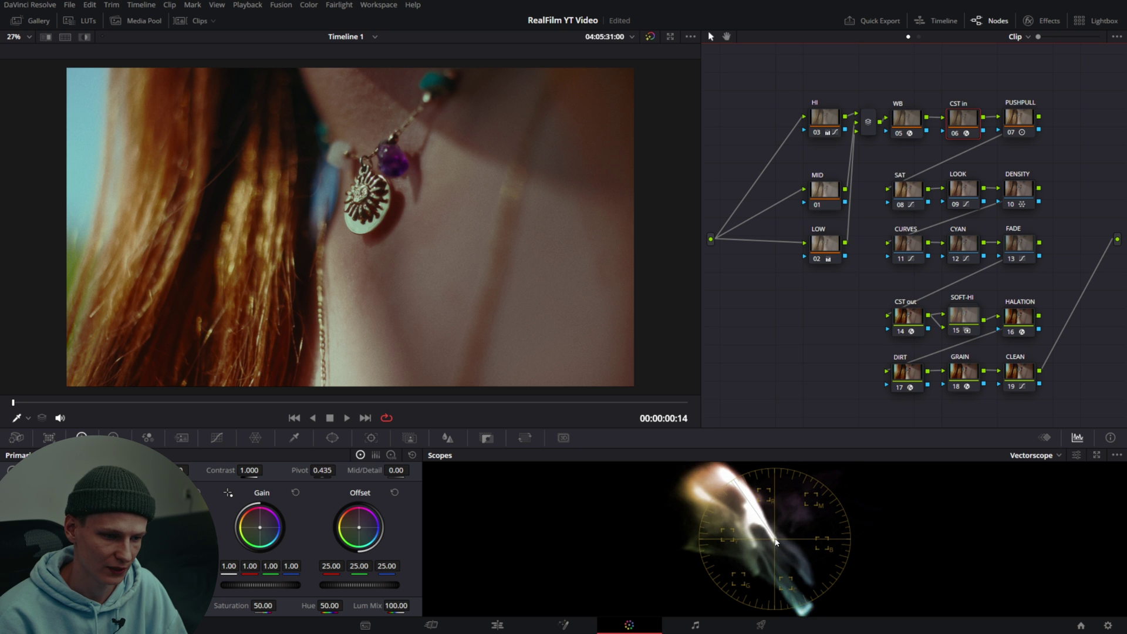
{"action": "scroll", "coordinate": [775, 541], "scroll_direction": "down", "scroll_amount": 4}
{"action": "scroll", "coordinate": [476, 245], "scroll_direction": "up", "scroll_amount": 1}
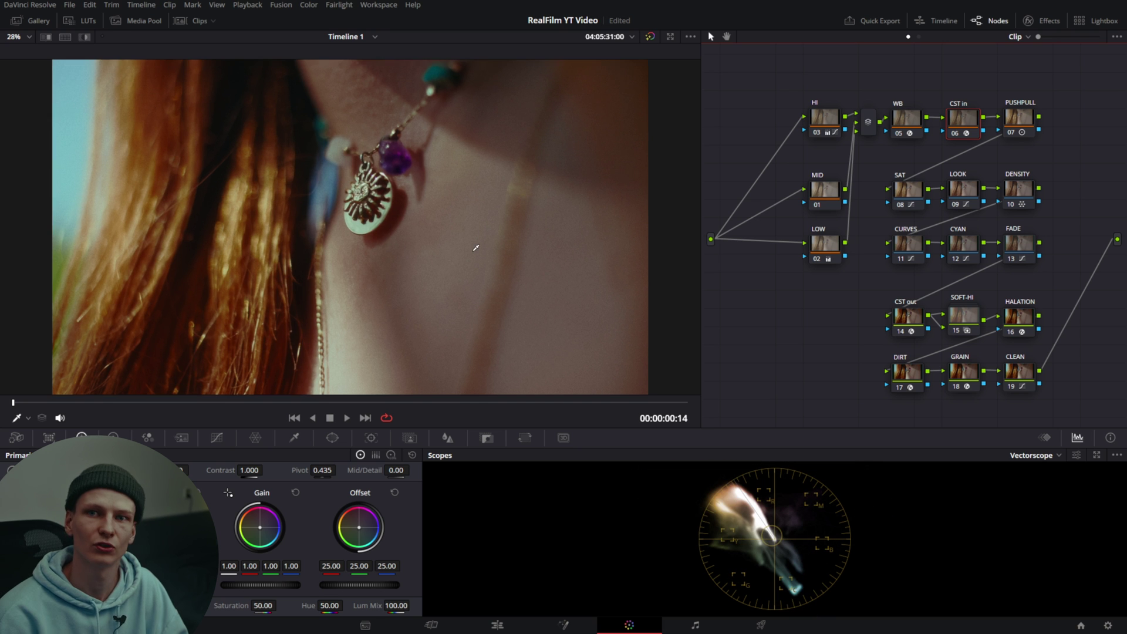
{"action": "scroll", "coordinate": [476, 247], "scroll_direction": "down", "scroll_amount": 1}
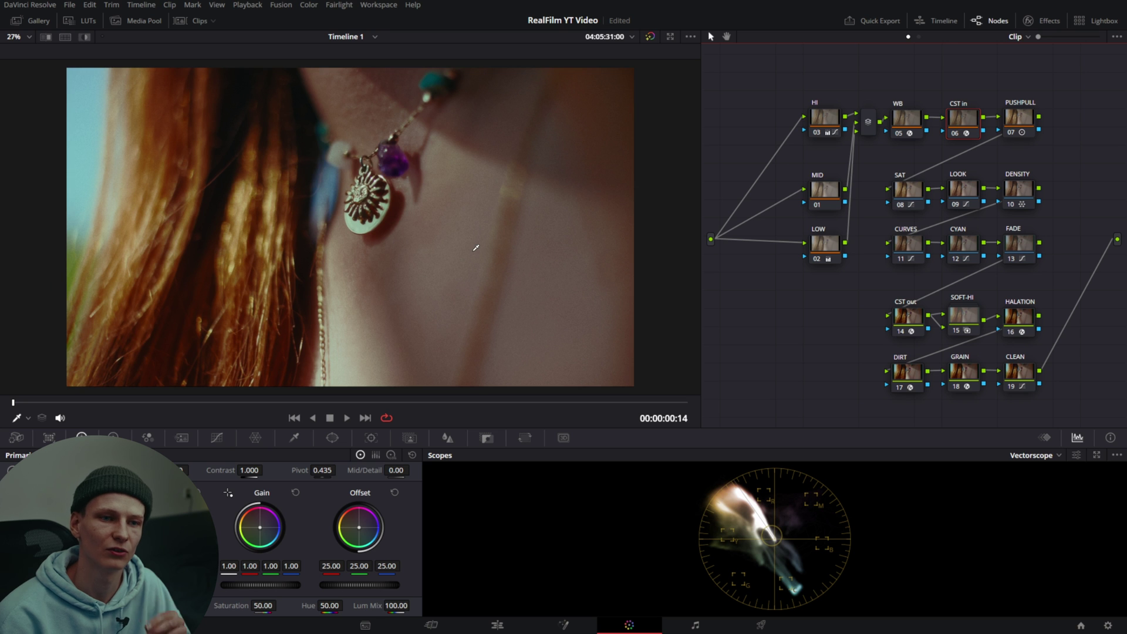
{"action": "left_click", "coordinate": [1012, 189]}
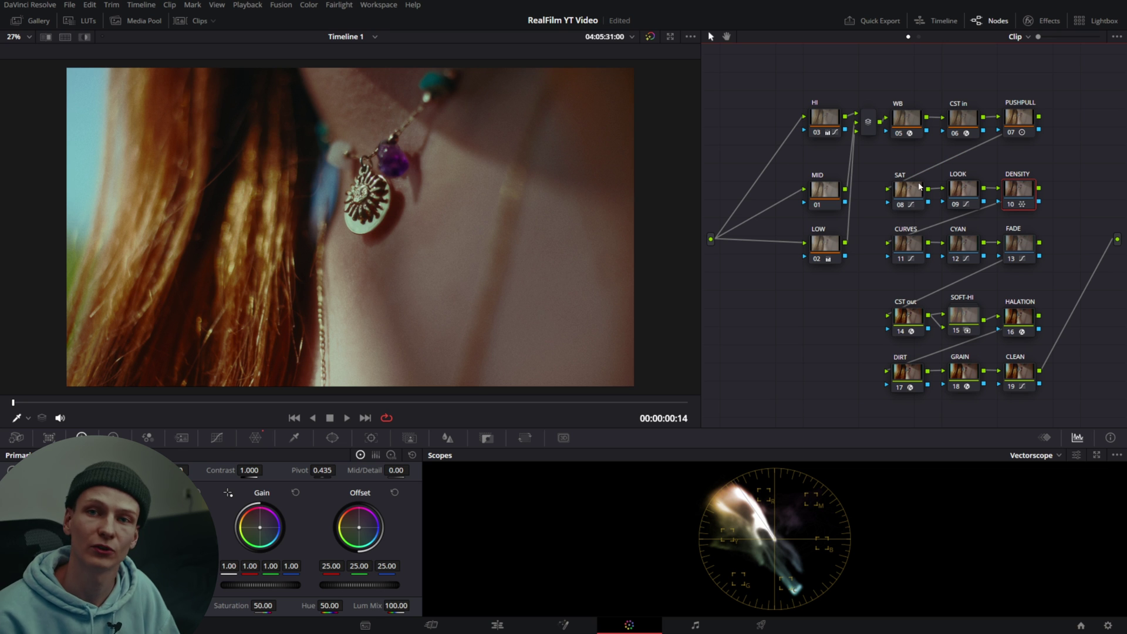
{"action": "left_click", "coordinate": [1009, 204]}
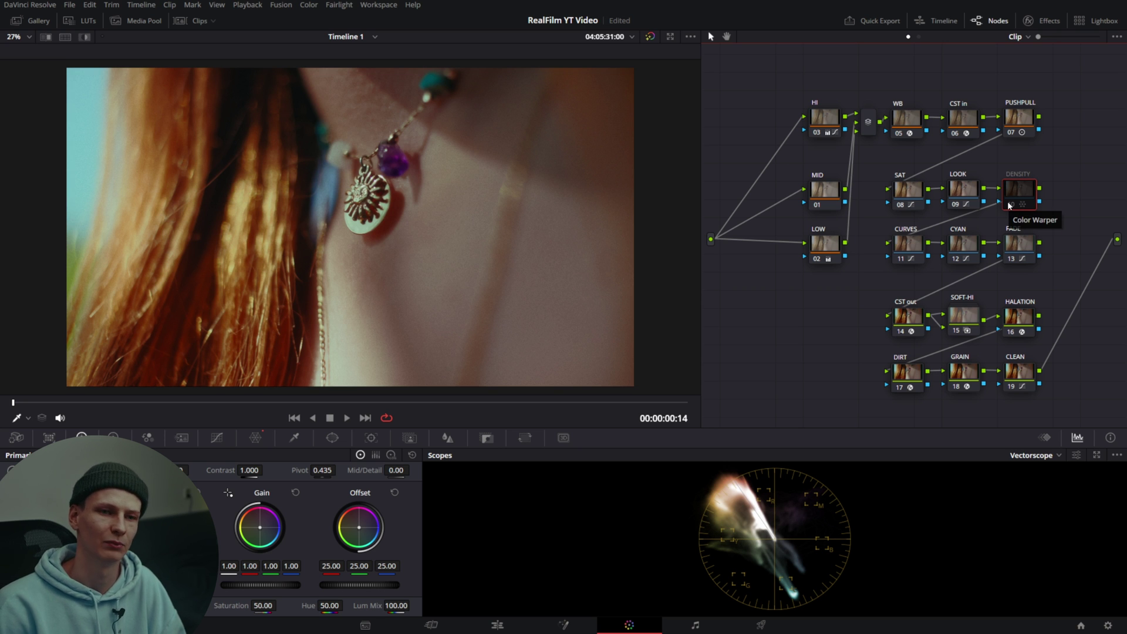
Show DENSITY's Color Warper controls and toggle the node on and off to compare
{"action": "left_click", "coordinate": [256, 437]}
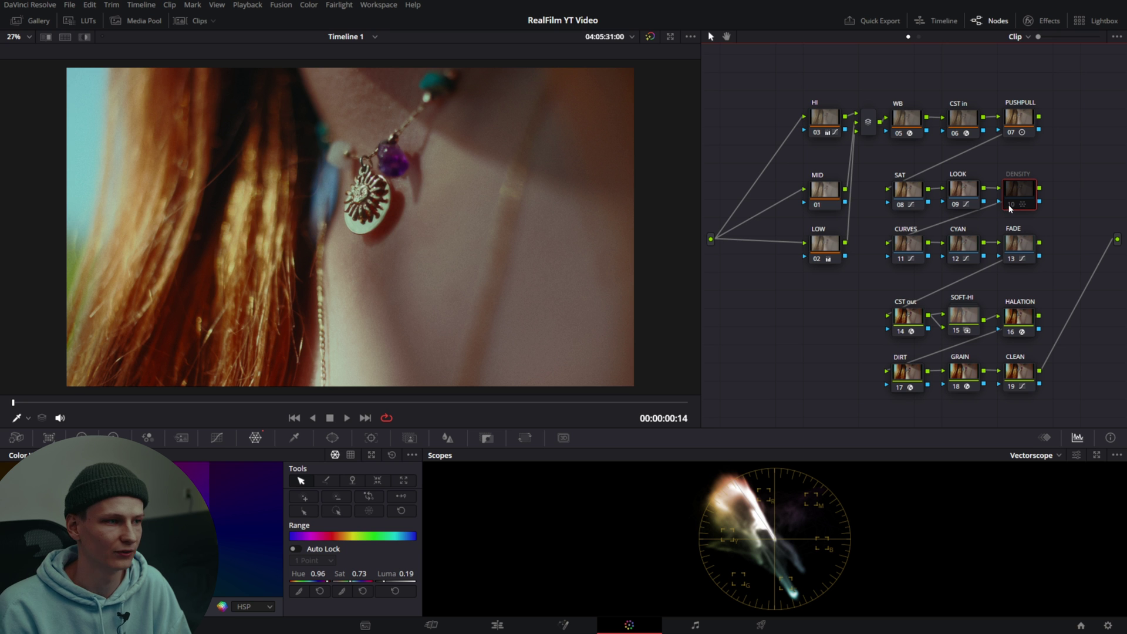
{"action": "left_click", "coordinate": [1010, 205]}
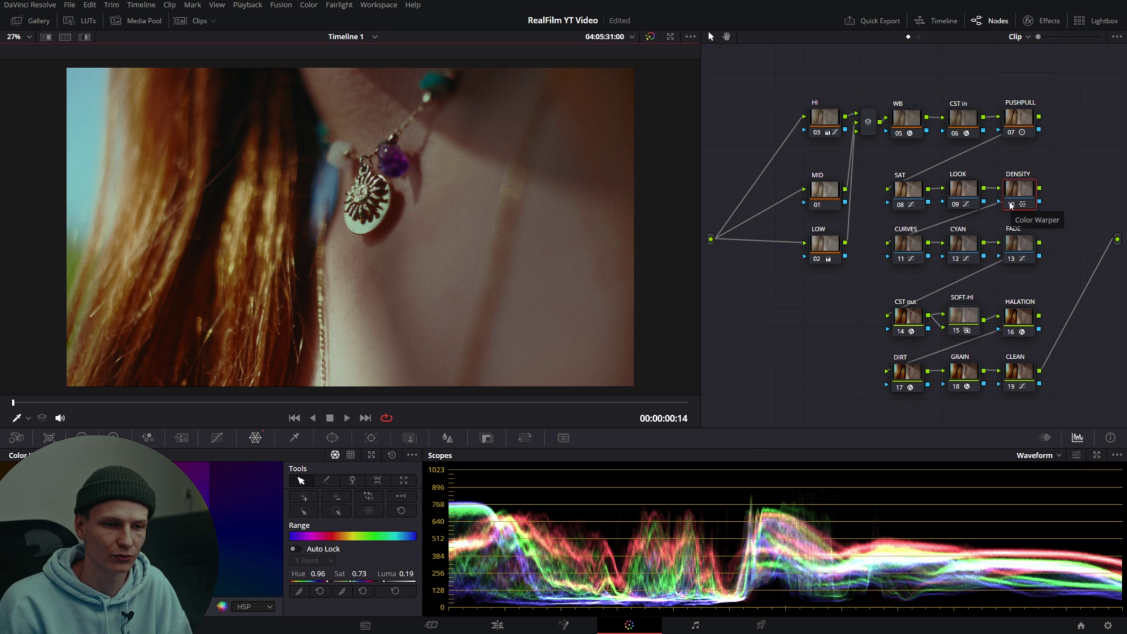
{"action": "left_click", "coordinate": [1011, 205]}
{"action": "left_click", "coordinate": [1011, 205]}
{"action": "left_click", "coordinate": [1011, 205]}
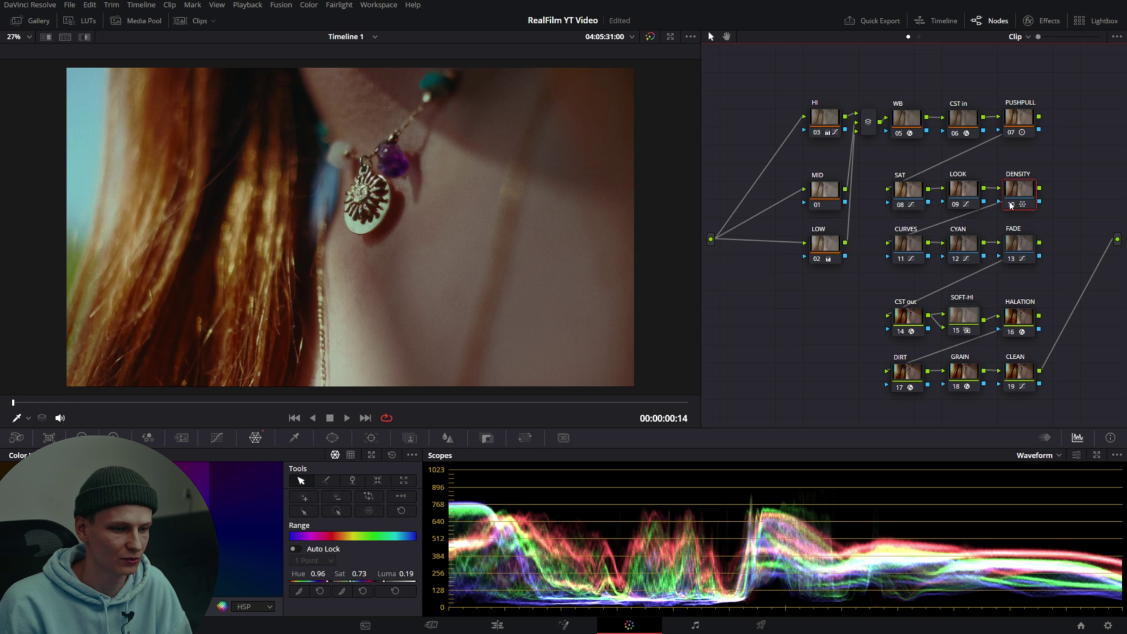
{"action": "left_click", "coordinate": [1010, 205]}
{"action": "left_click", "coordinate": [1011, 205]}
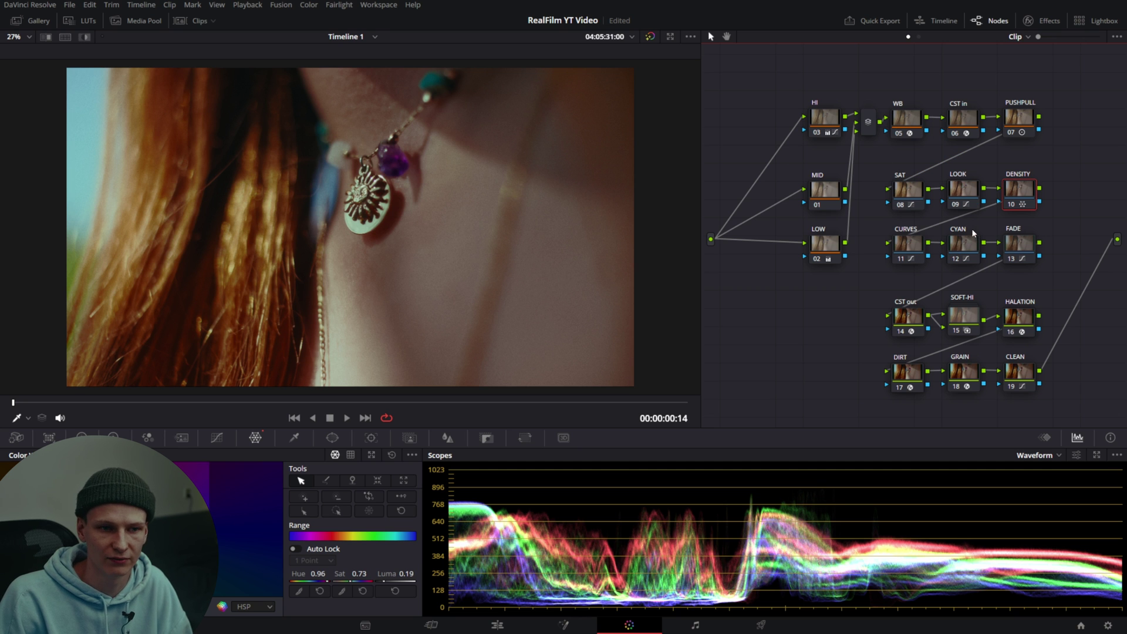
Bypass the CYAN node (12), view its custom curves, then re-enable it
{"action": "left_click", "coordinate": [955, 258]}
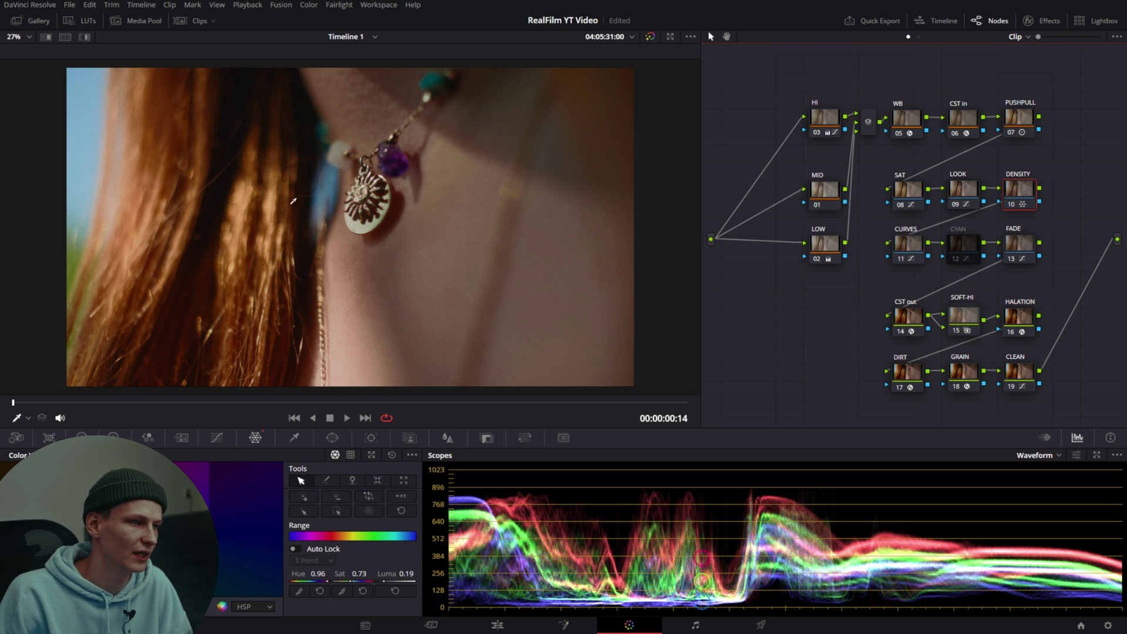
{"action": "scroll", "coordinate": [329, 259], "scroll_direction": "down", "scroll_amount": 1}
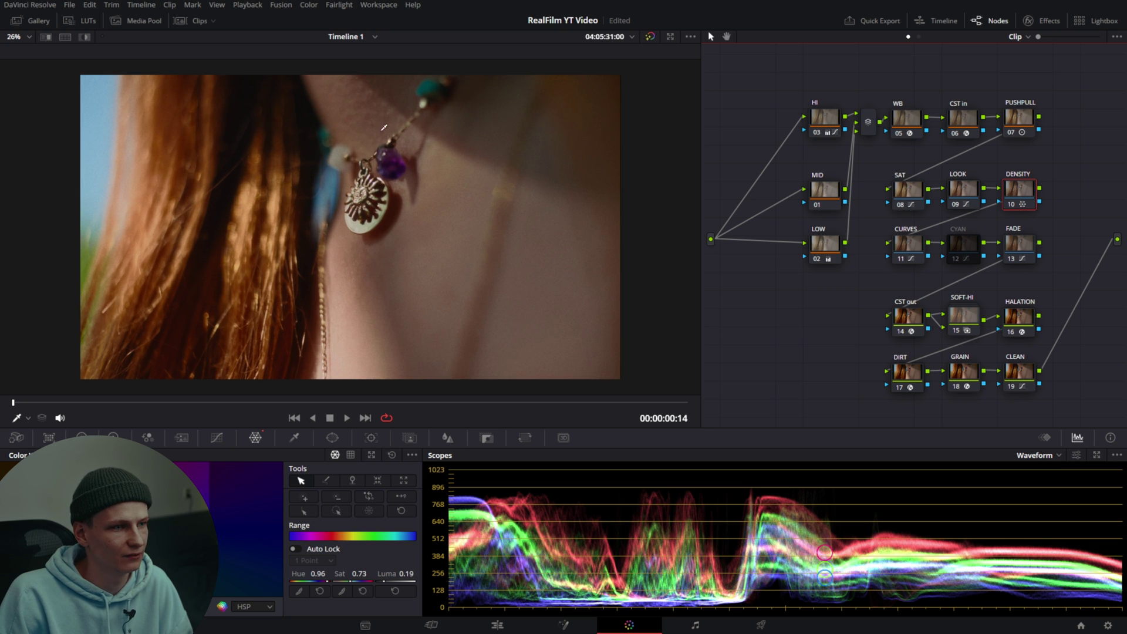
{"action": "left_click", "coordinate": [953, 255]}
{"action": "left_click", "coordinate": [215, 438]}
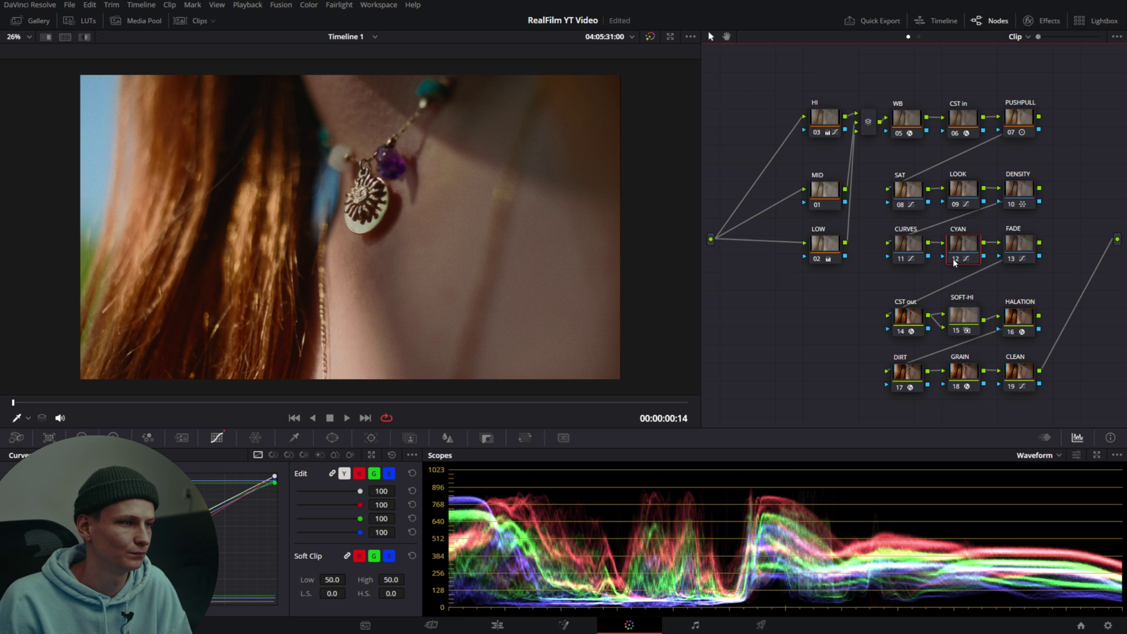
{"action": "left_click", "coordinate": [953, 261]}
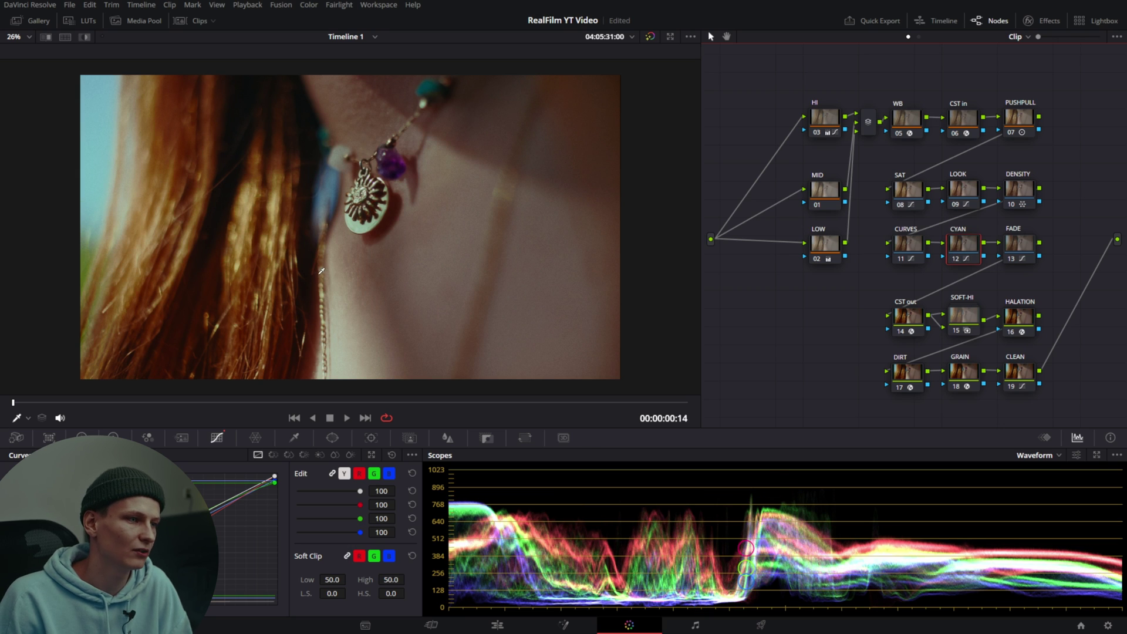
{"action": "scroll", "coordinate": [321, 270], "scroll_direction": "down", "scroll_amount": 3}
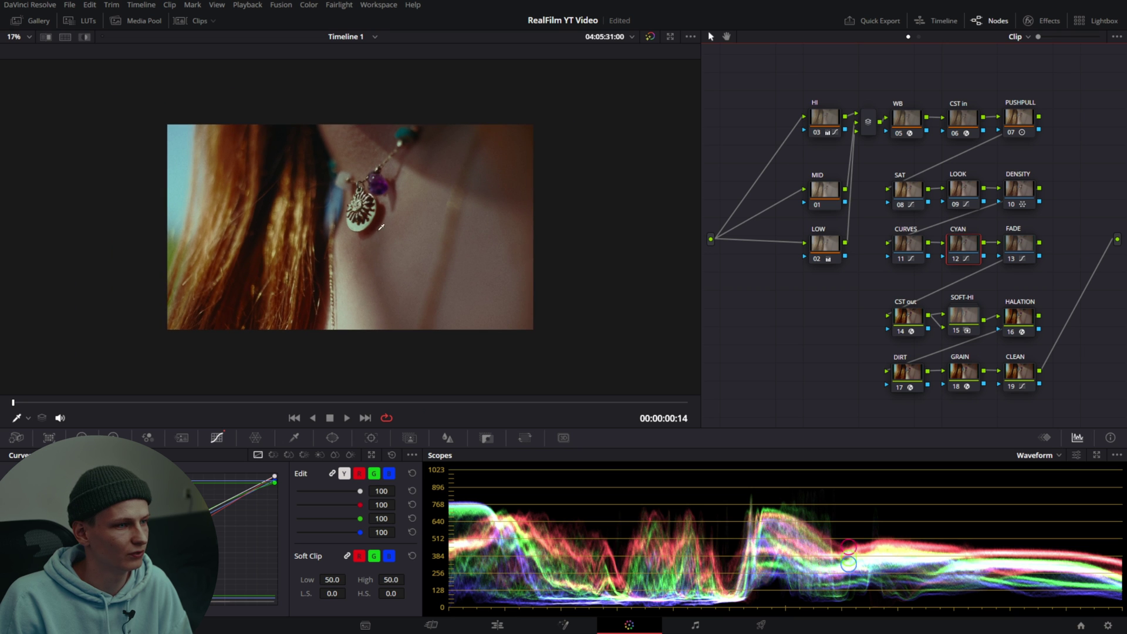
{"action": "scroll", "coordinate": [374, 259], "scroll_direction": "up", "scroll_amount": 1}
{"action": "scroll", "coordinate": [373, 259], "scroll_direction": "up", "scroll_amount": 1}
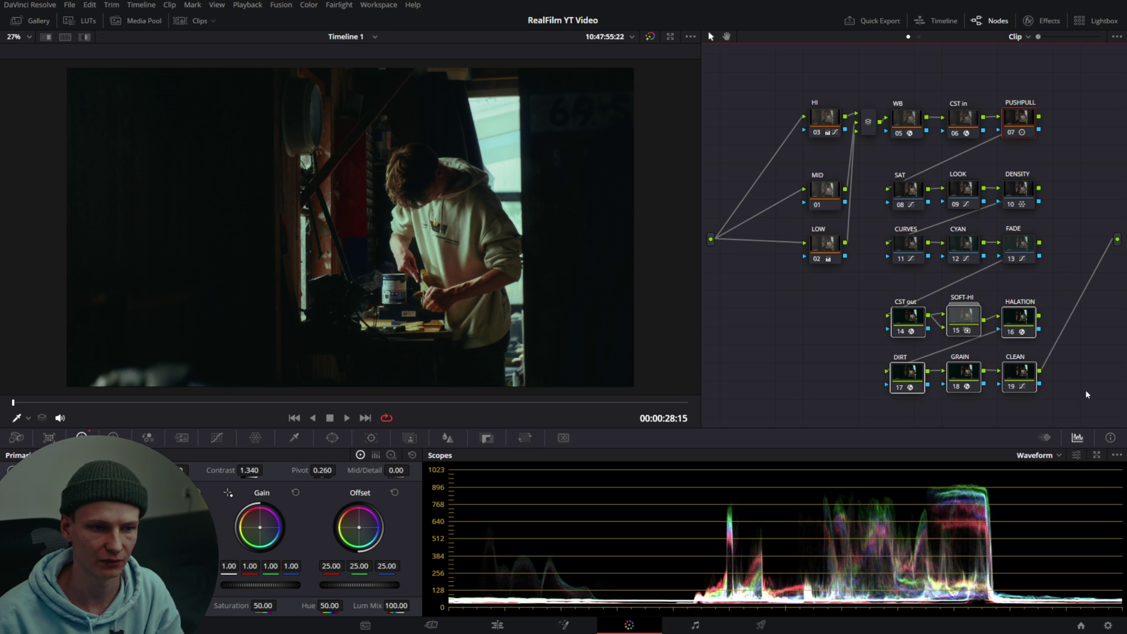
Clear the node selection and toggle the SOFT-HI node off and on to compare
{"action": "left_click", "coordinate": [1086, 390]}
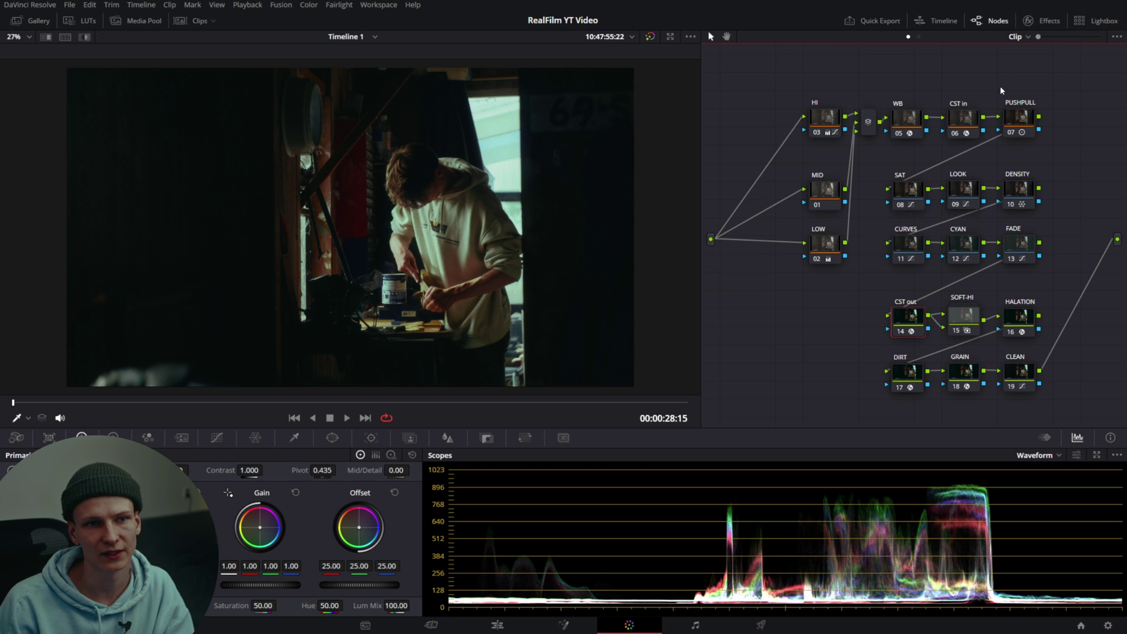
{"action": "left_click", "coordinate": [1034, 21]}
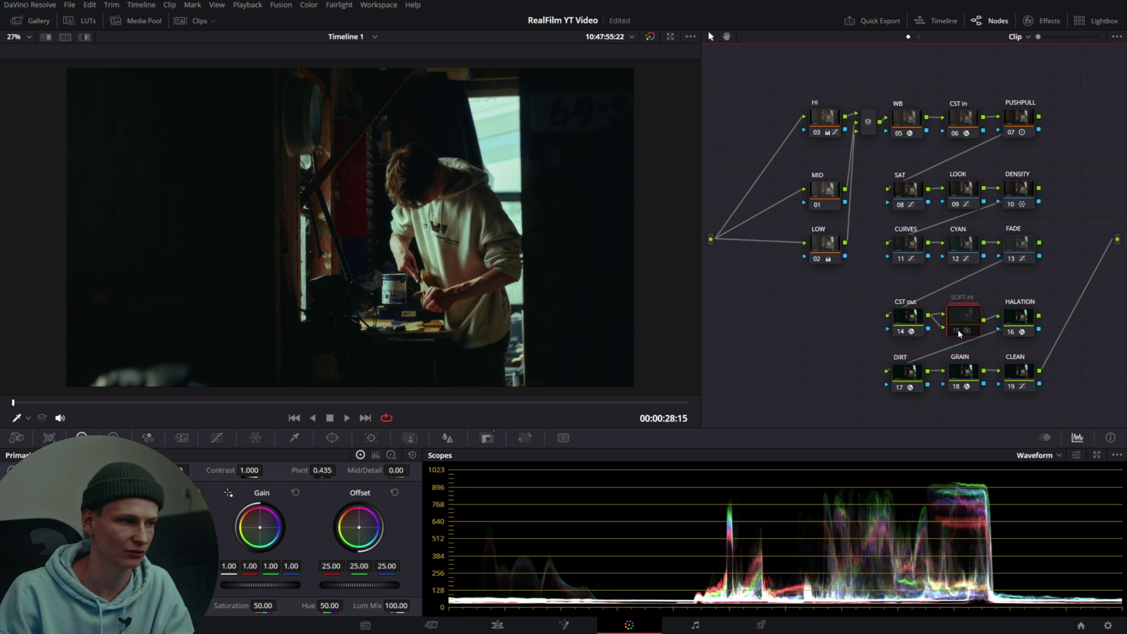
{"action": "scroll", "coordinate": [491, 271], "scroll_direction": "up", "scroll_amount": 4}
{"action": "scroll", "coordinate": [505, 265], "scroll_direction": "right", "scroll_amount": 3}
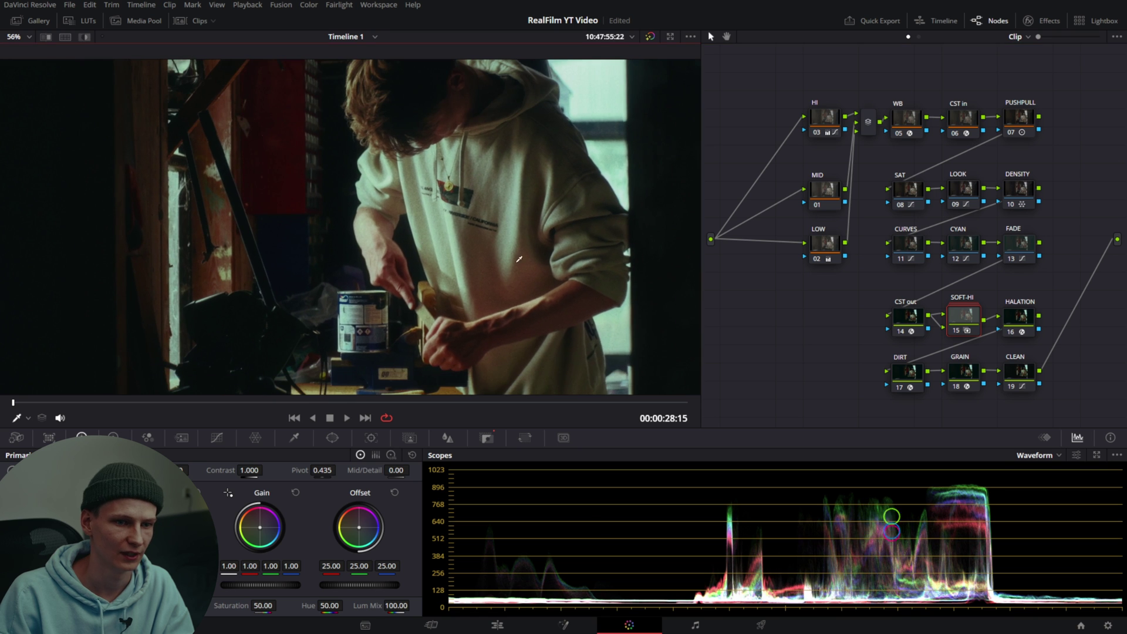
{"action": "left_click", "coordinate": [965, 330]}
{"action": "left_click", "coordinate": [963, 328]}
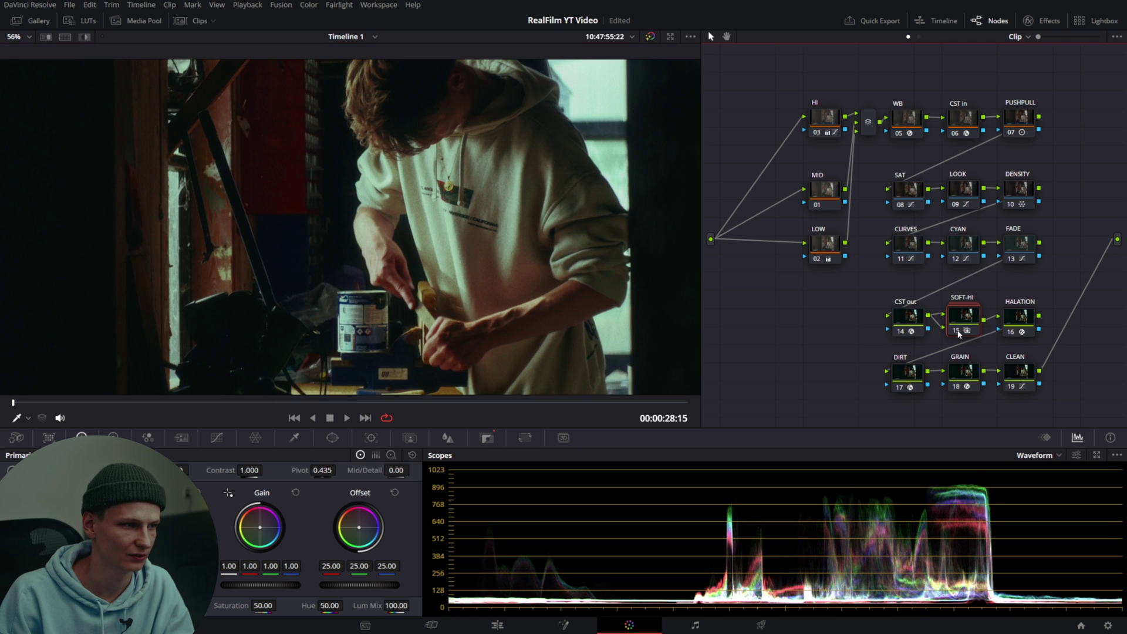
Inspect the SOFT-HI compound node's KEY and BLUR nodes, then A/B the HALATION node
{"action": "right_click", "coordinate": [962, 324]}
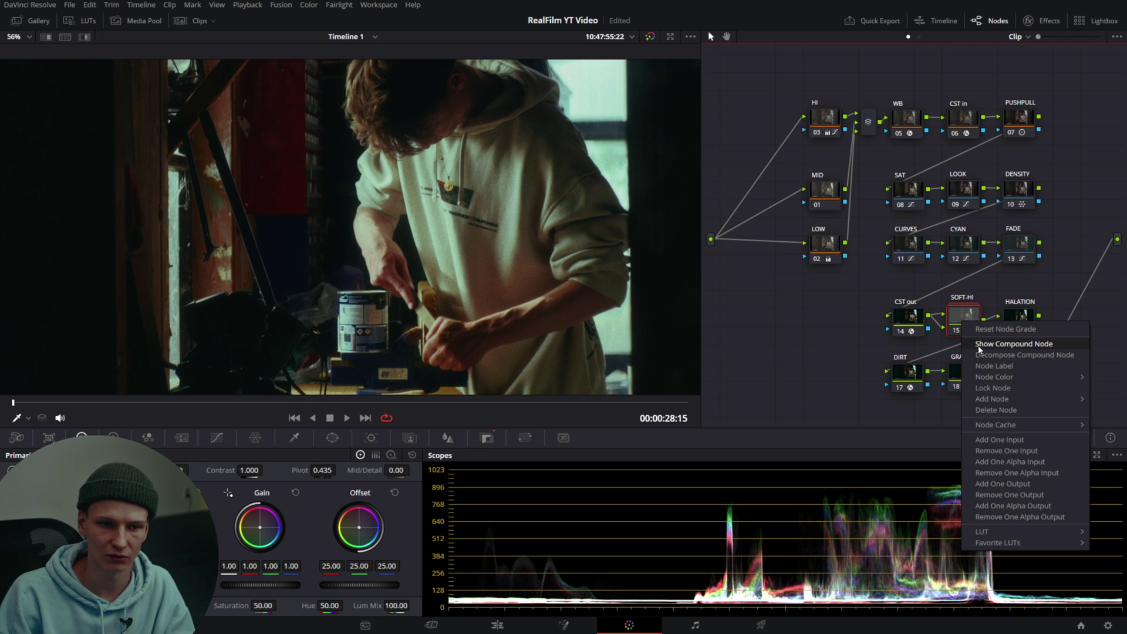
{"action": "left_click", "coordinate": [978, 344]}
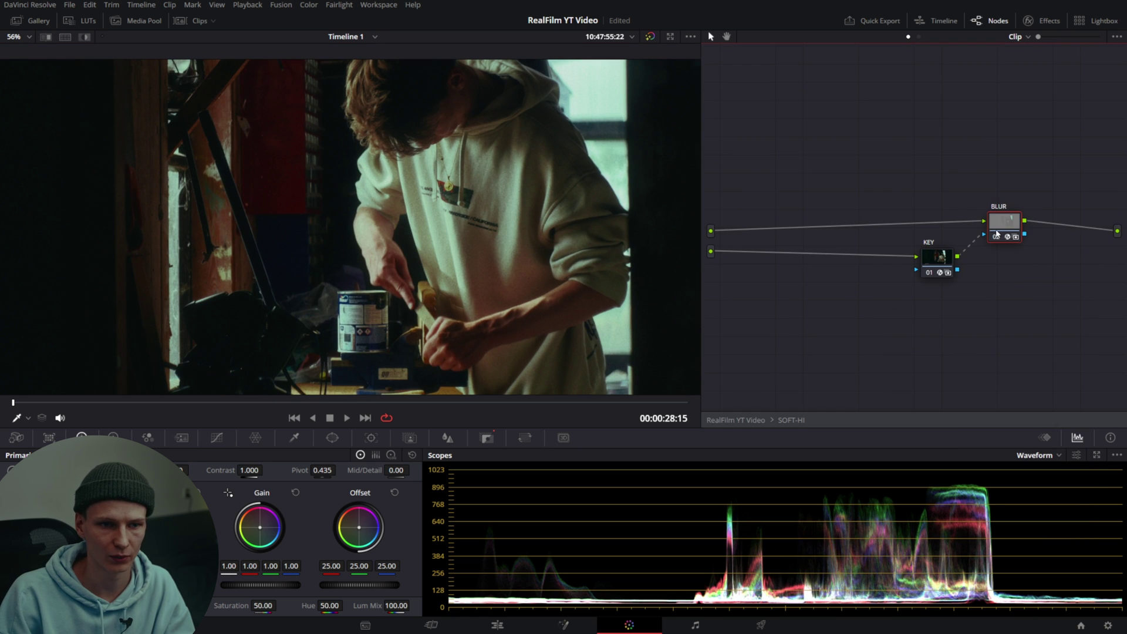
{"action": "left_click", "coordinate": [747, 420]}
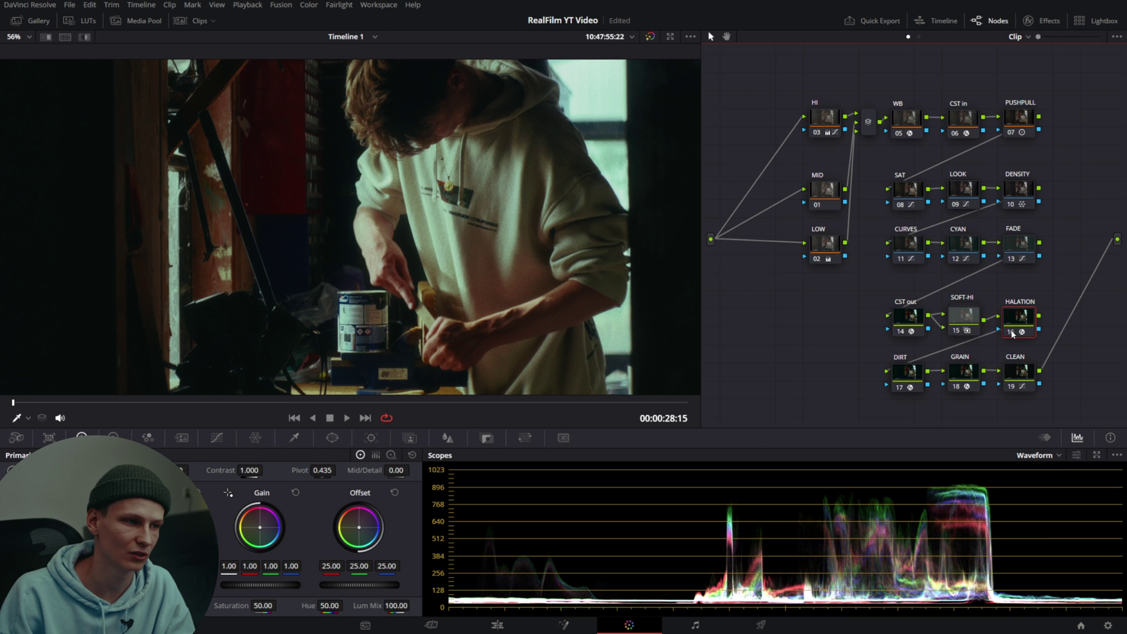
{"action": "left_click", "coordinate": [1011, 333]}
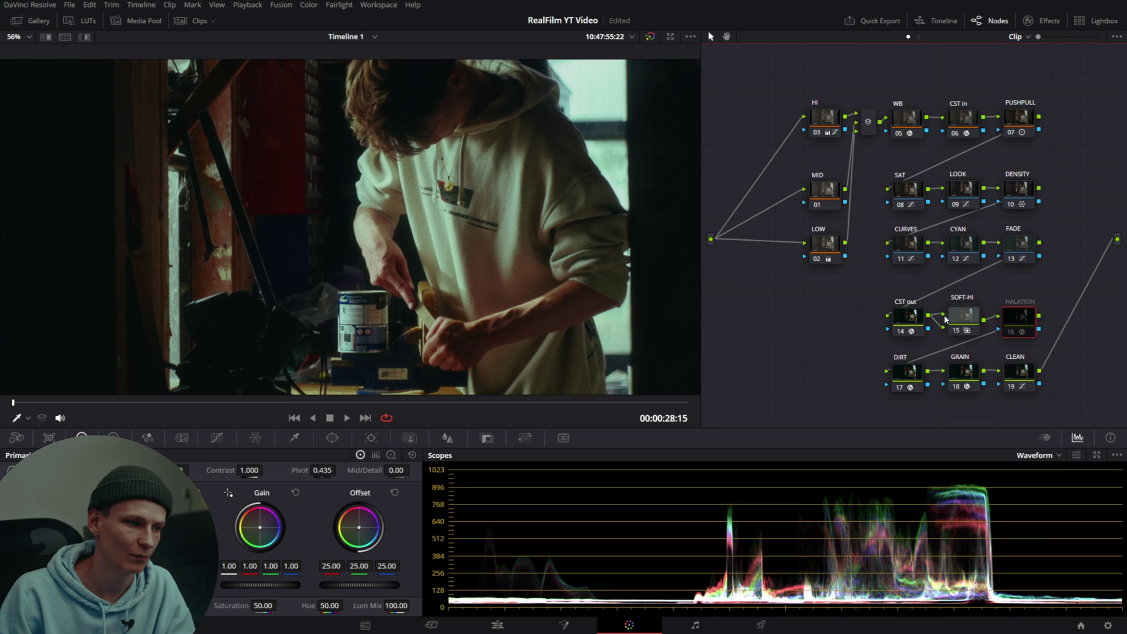
{"action": "left_click", "coordinate": [1011, 333]}
{"action": "scroll", "coordinate": [471, 247], "scroll_direction": "down", "scroll_amount": 3}
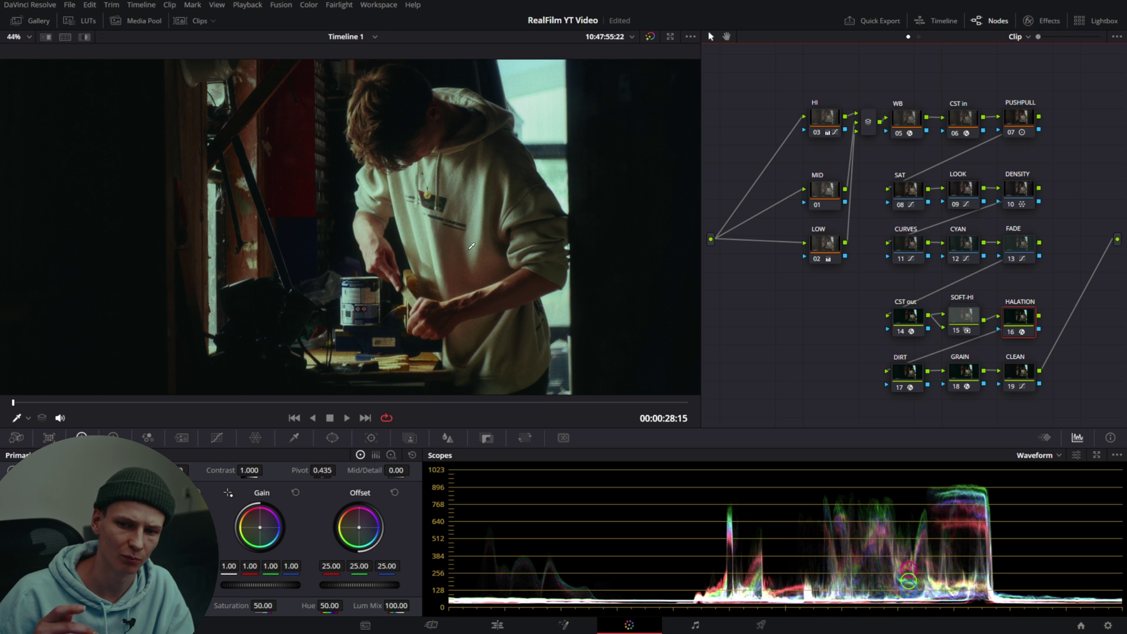
{"action": "scroll", "coordinate": [491, 258], "scroll_direction": "down", "scroll_amount": 2}
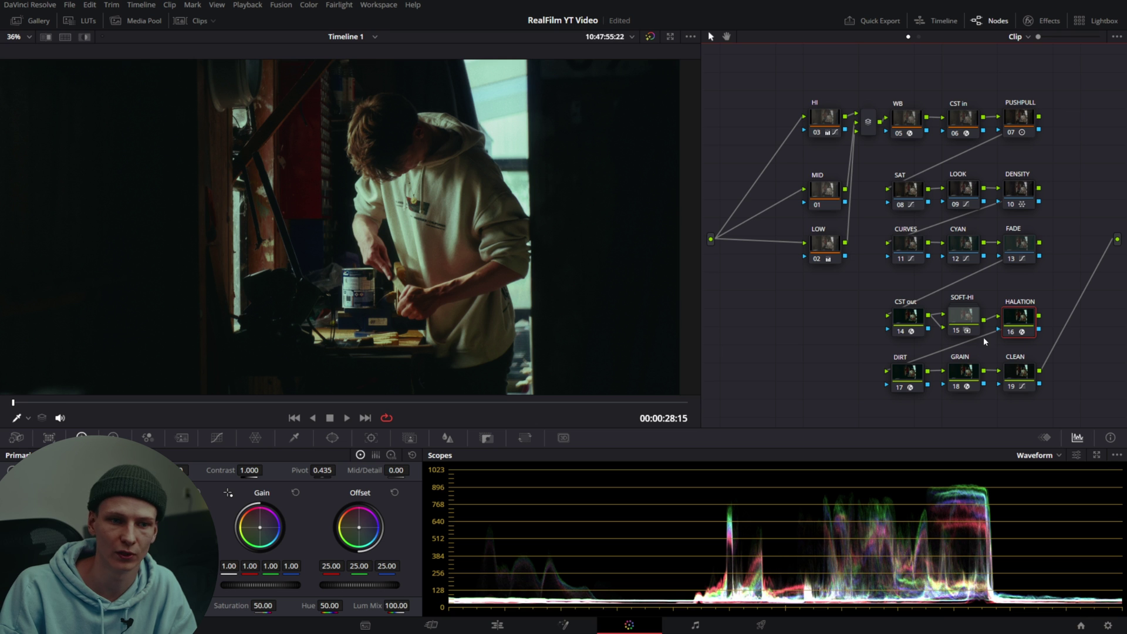
Reset the HALATION node's parameters to defaults and check the DIRT node's Film Damage settings
{"action": "left_click", "coordinate": [1036, 21]}
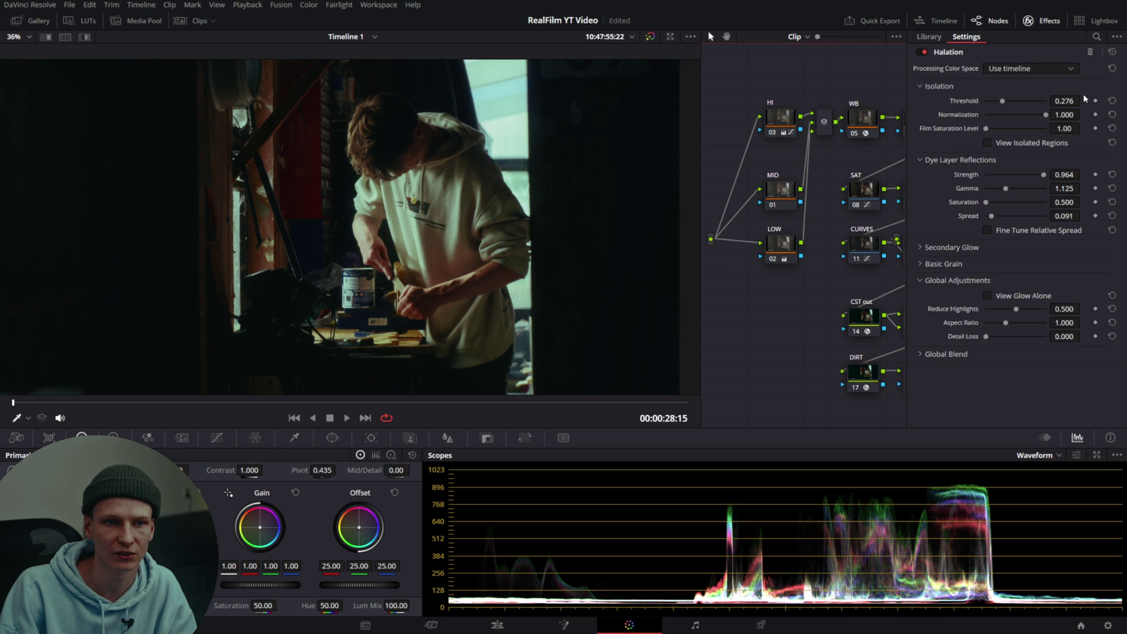
{"action": "left_click", "coordinate": [1111, 53]}
{"action": "scroll", "coordinate": [357, 207], "scroll_direction": "up", "scroll_amount": 5}
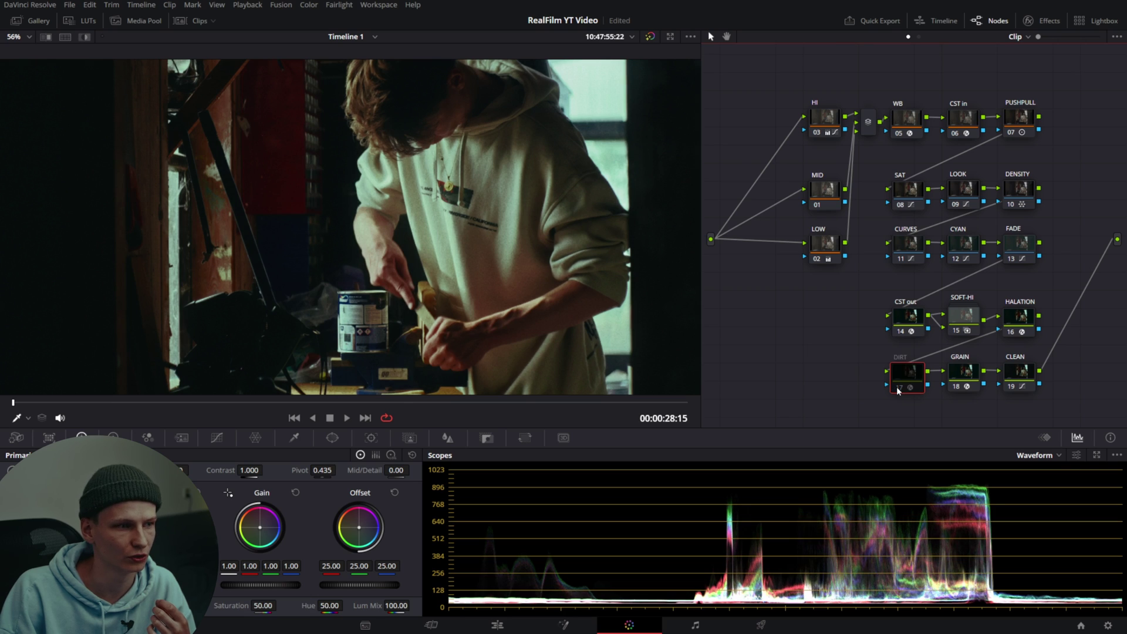
{"action": "left_click", "coordinate": [1043, 21]}
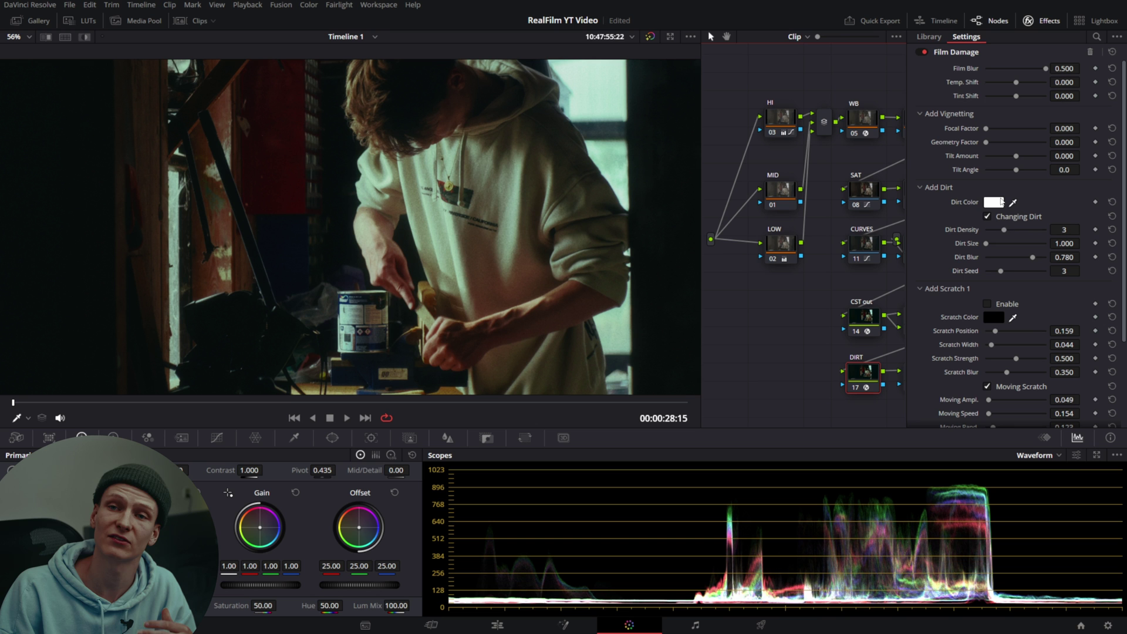
{"action": "left_click", "coordinate": [1028, 21]}
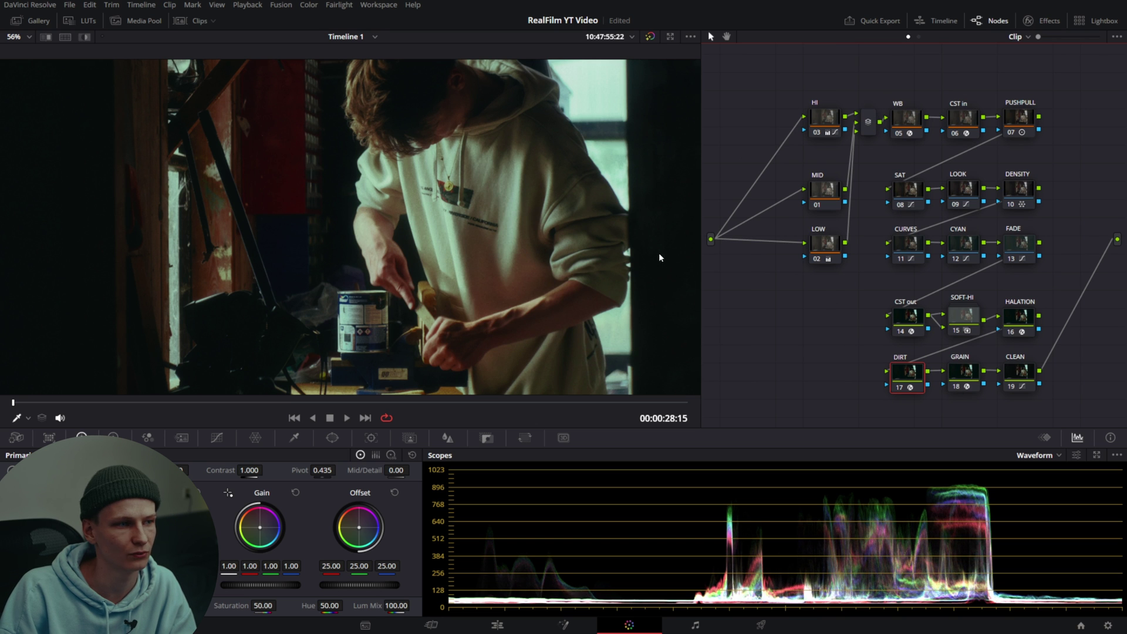
Zoom the viewer out on the workshop shot and select node 19, CLEAN
{"action": "scroll", "coordinate": [659, 254], "scroll_direction": "down", "scroll_amount": 2}
{"action": "scroll", "coordinate": [454, 221], "scroll_direction": "down", "scroll_amount": 2}
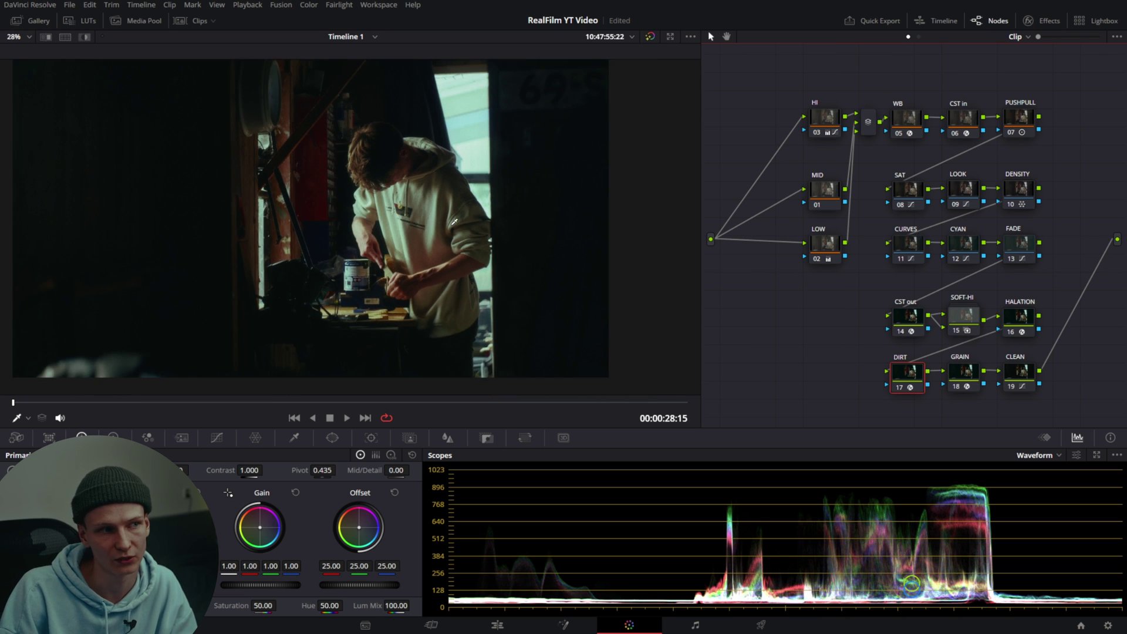
{"action": "scroll", "coordinate": [484, 226], "scroll_direction": "down", "scroll_amount": 2}
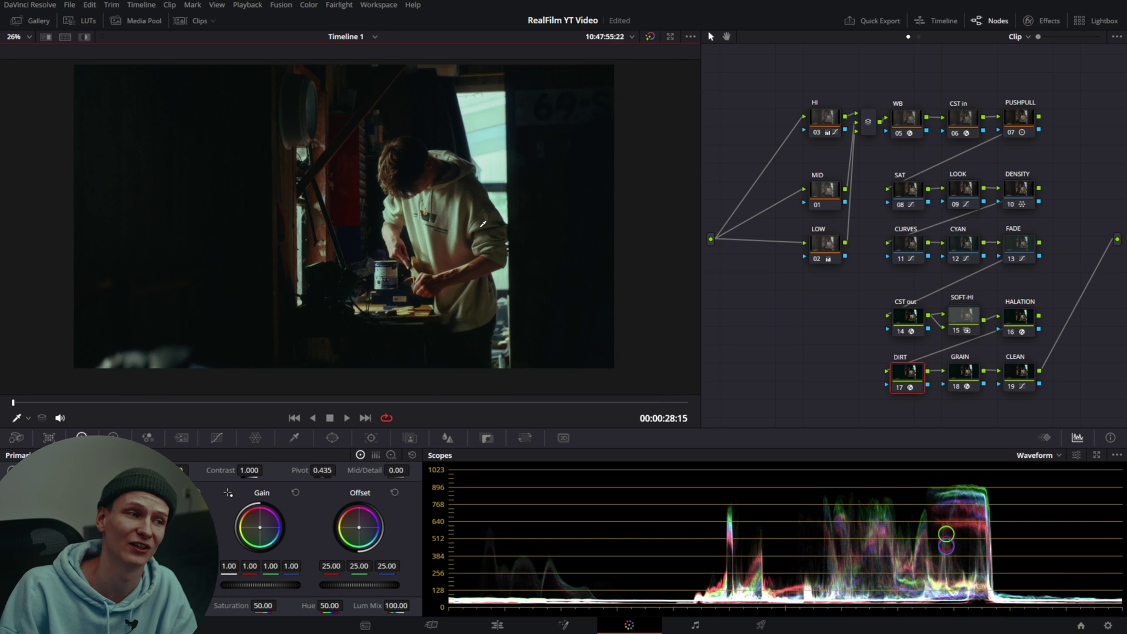
{"action": "scroll", "coordinate": [510, 239], "scroll_direction": "up", "scroll_amount": 1}
{"action": "scroll", "coordinate": [506, 238], "scroll_direction": "down", "scroll_amount": 2}
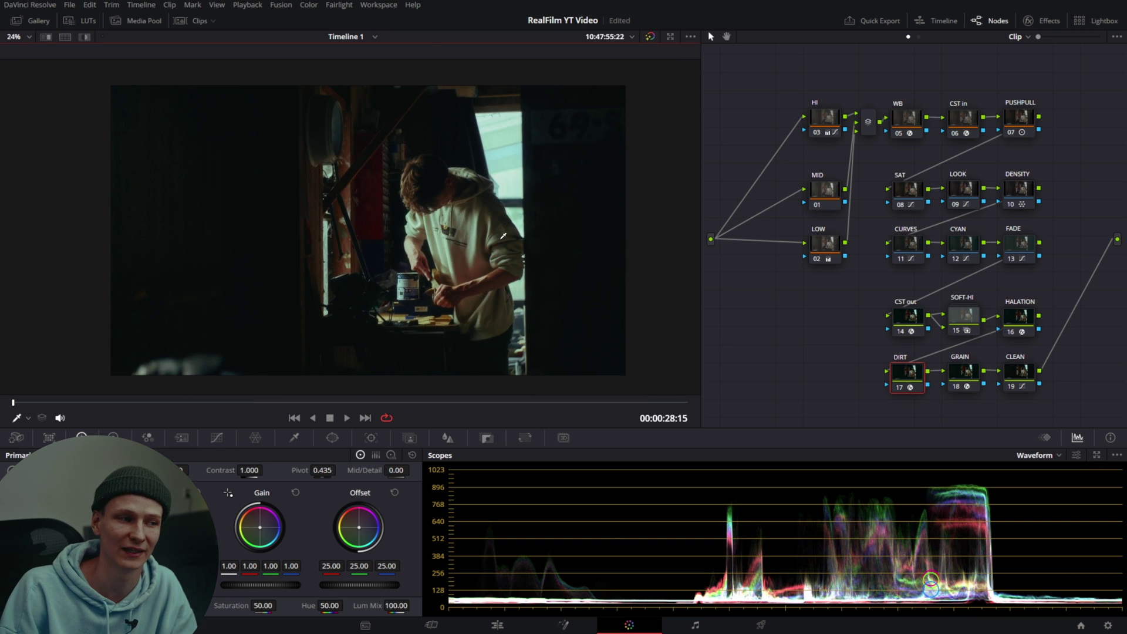
{"action": "scroll", "coordinate": [504, 236], "scroll_direction": "up", "scroll_amount": 1}
{"action": "left_click", "coordinate": [1025, 365]}
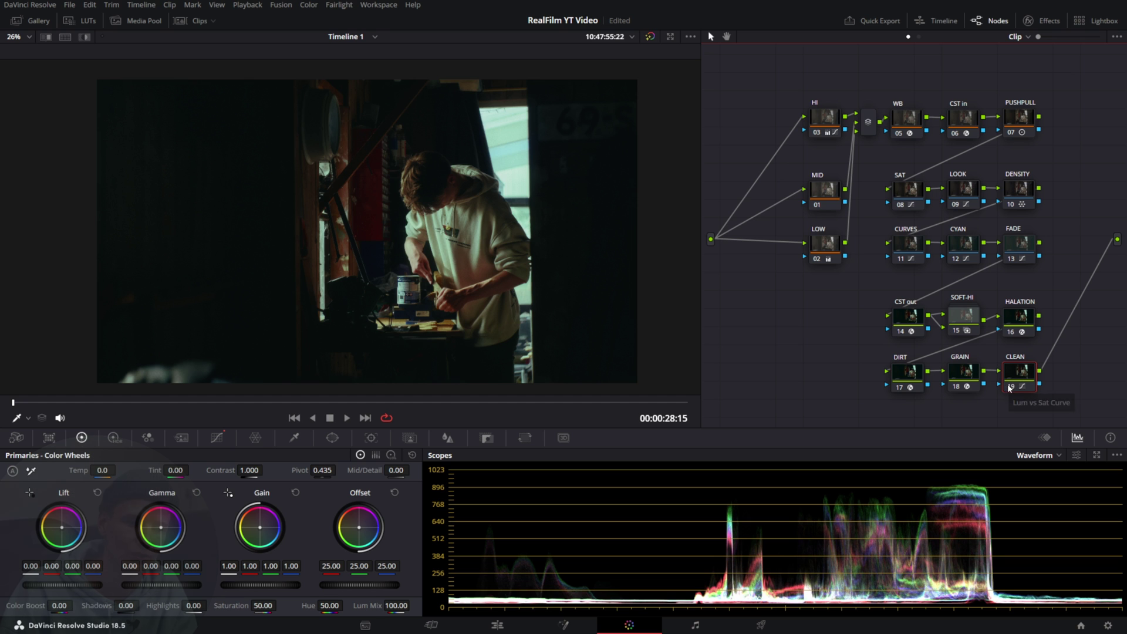
Show the CLEAN node's Lum vs Sat curve and compare the shot with node 19 off and on
{"action": "left_click", "coordinate": [217, 439]}
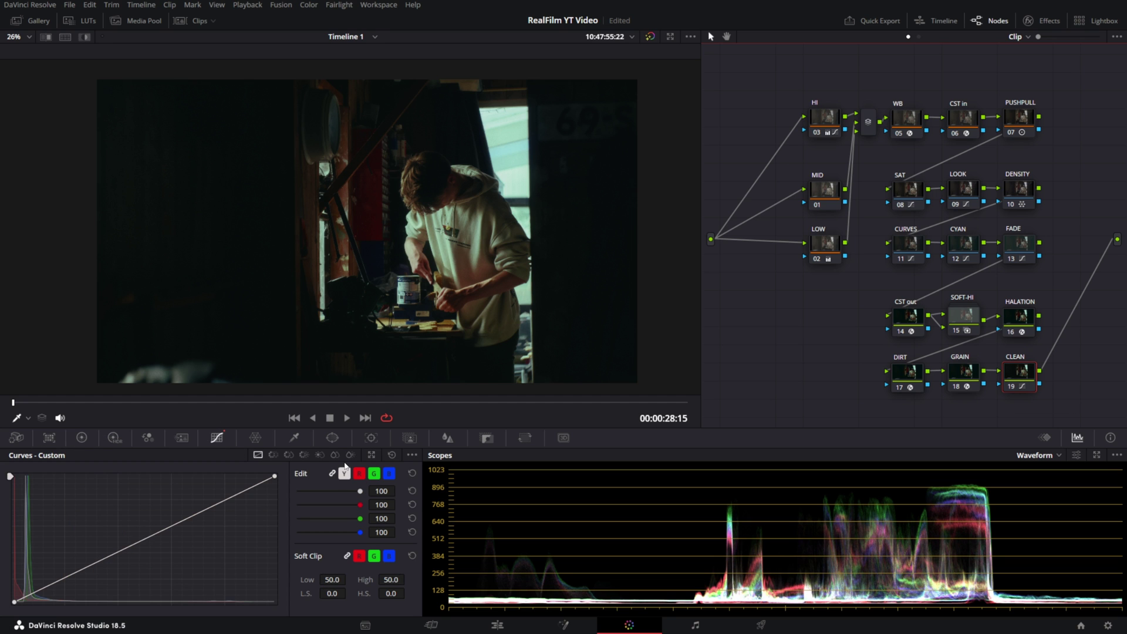
{"action": "left_click", "coordinate": [322, 453]}
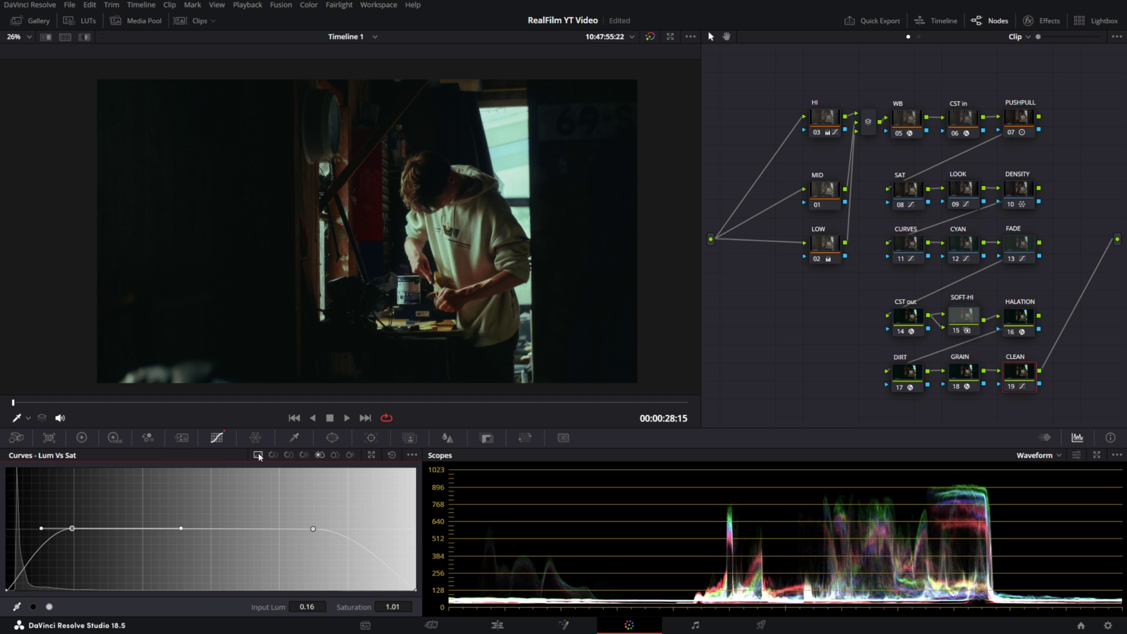
{"action": "left_click", "coordinate": [1010, 385]}
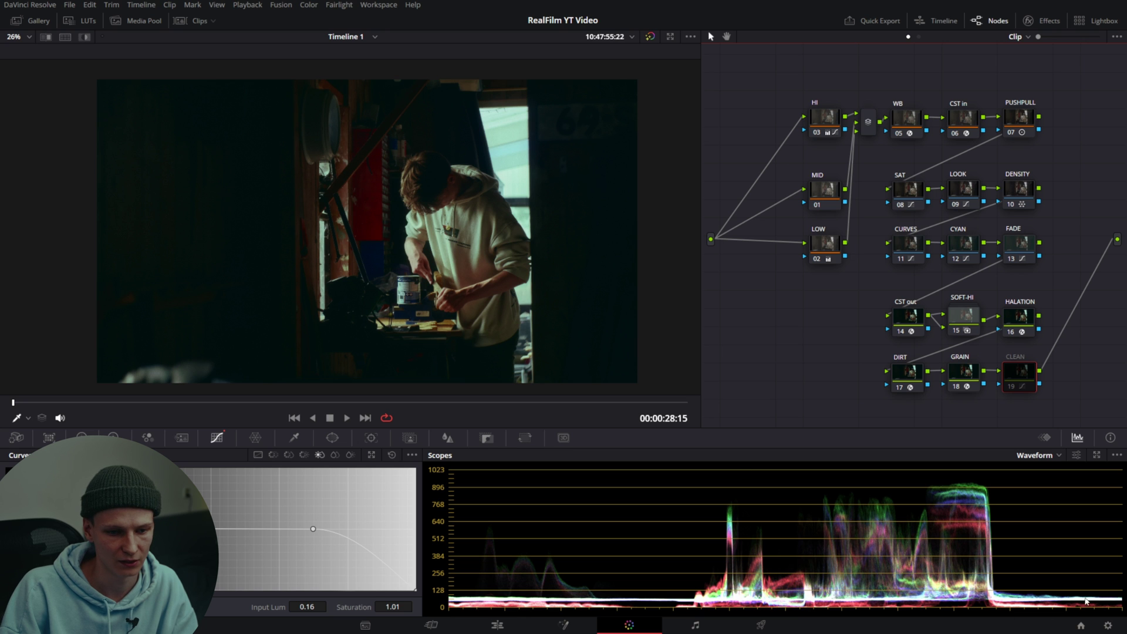
{"action": "left_click", "coordinate": [1013, 389]}
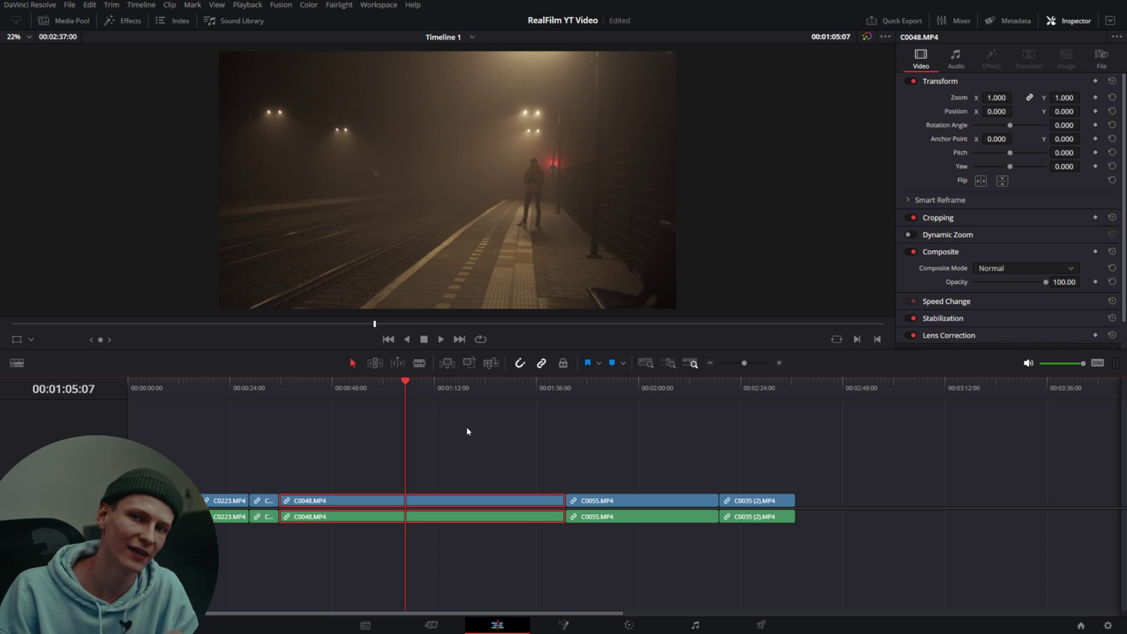
Scrub through clips C0055 and C0035, then return to railway platform clip C0048
{"action": "left_click", "coordinate": [618, 399]}
{"action": "left_click_drag", "start_coordinate": [620, 401], "coordinate": [633, 396]}
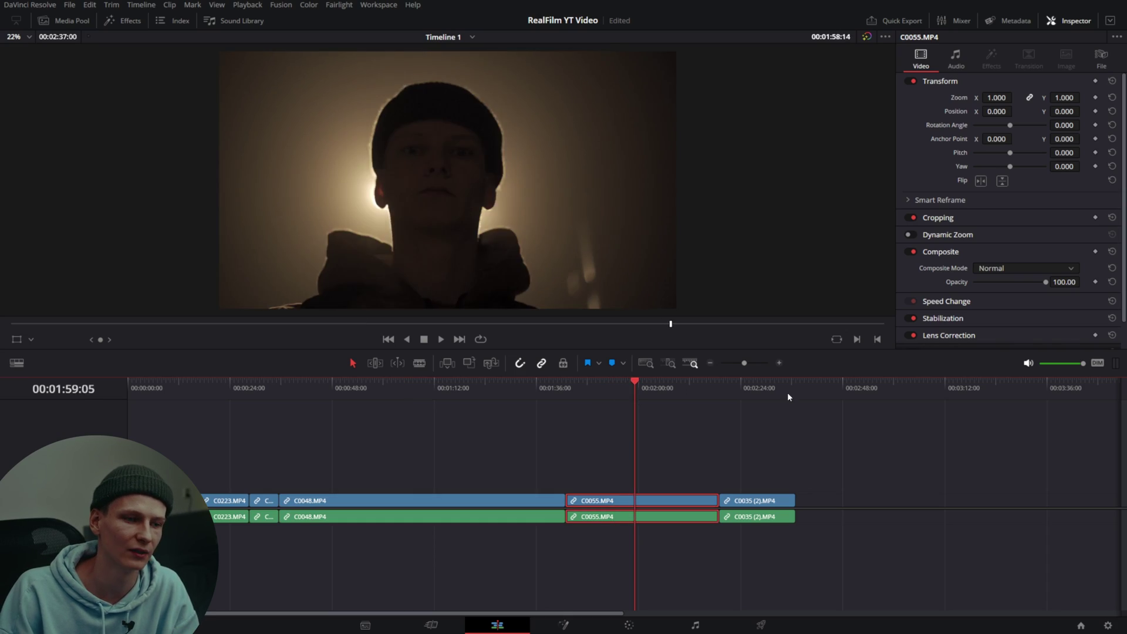
{"action": "left_click", "coordinate": [763, 392]}
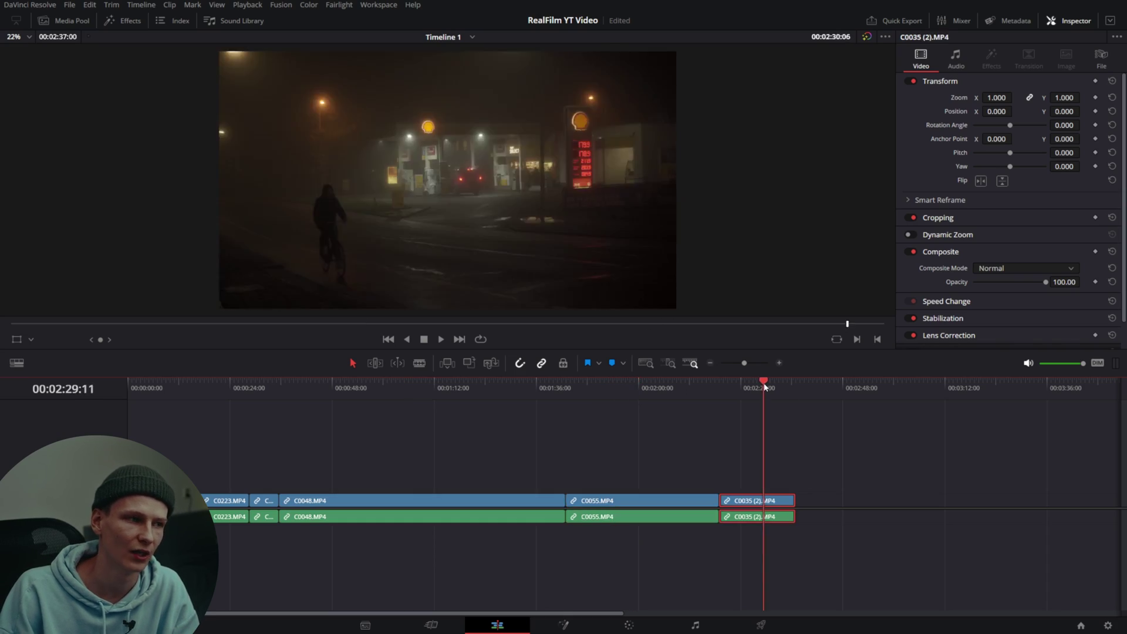
{"action": "left_click", "coordinate": [399, 391]}
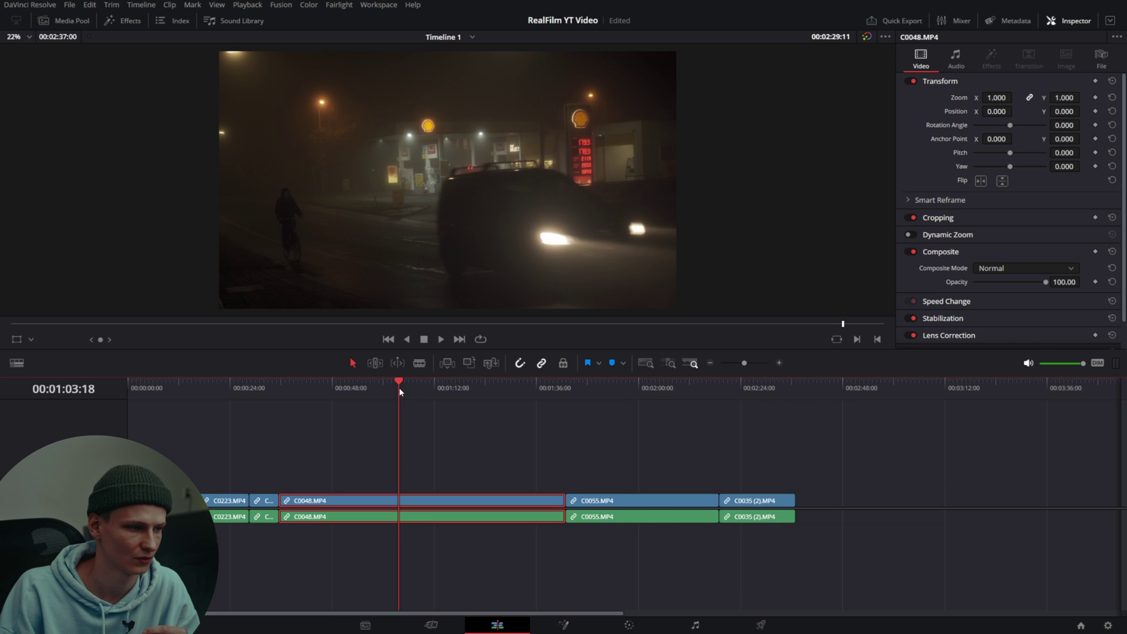
Apply the RealFilm PowerGrade from the Gallery to the platform clip, then bypass the CST in node
{"action": "left_click", "coordinate": [623, 631]}
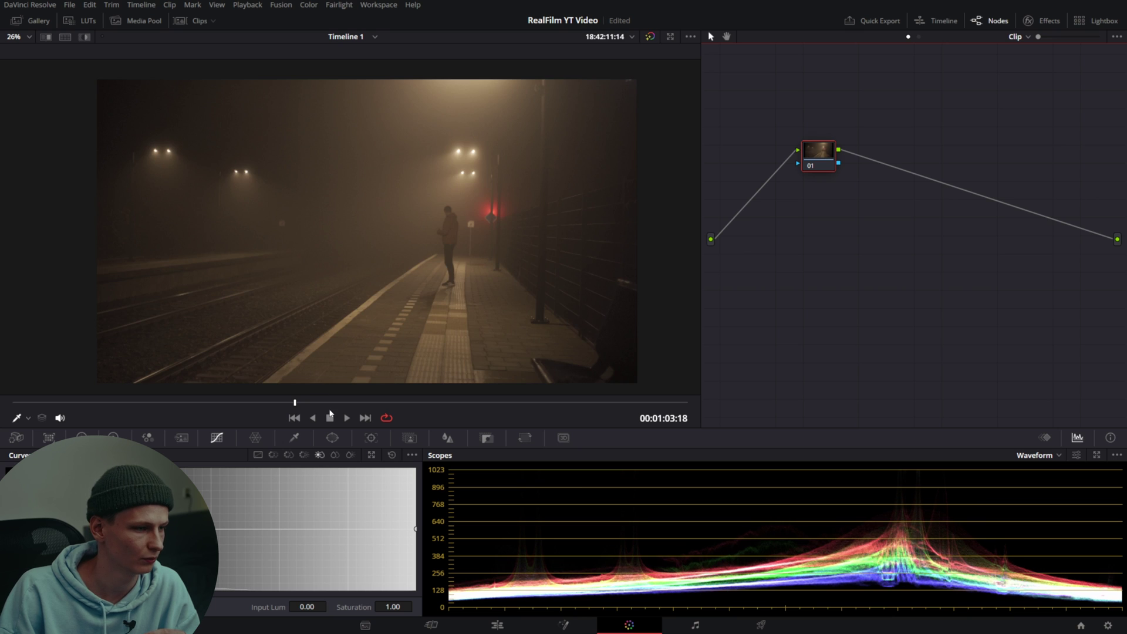
{"action": "left_click_drag", "start_coordinate": [405, 402], "coordinate": [560, 406]}
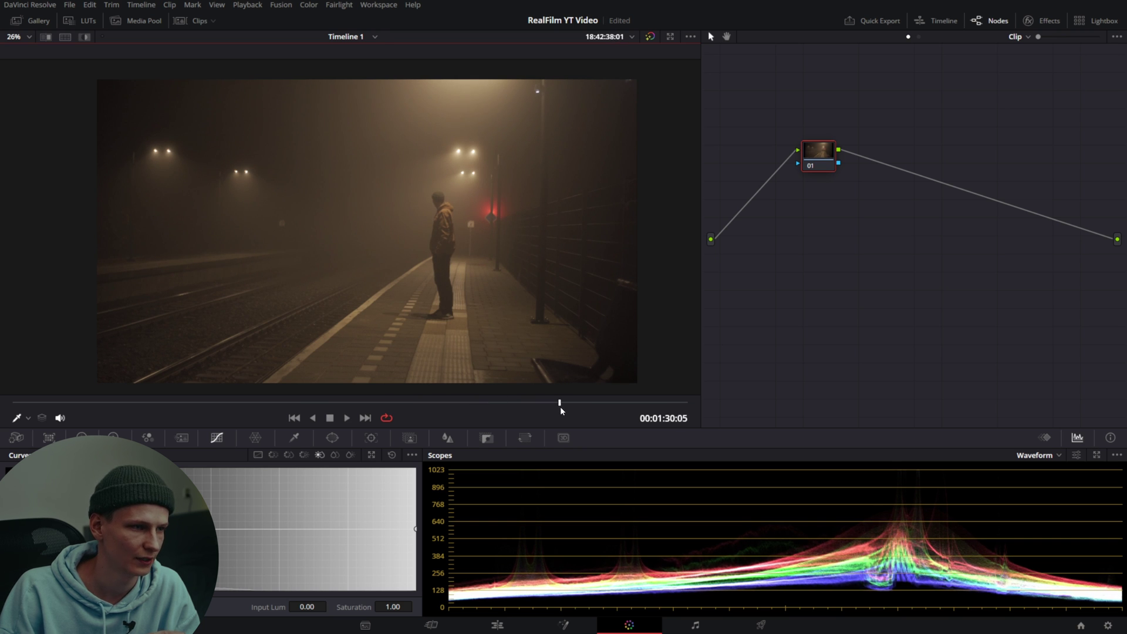
{"action": "left_click", "coordinate": [37, 20]}
{"action": "double_click", "coordinate": [169, 367]}
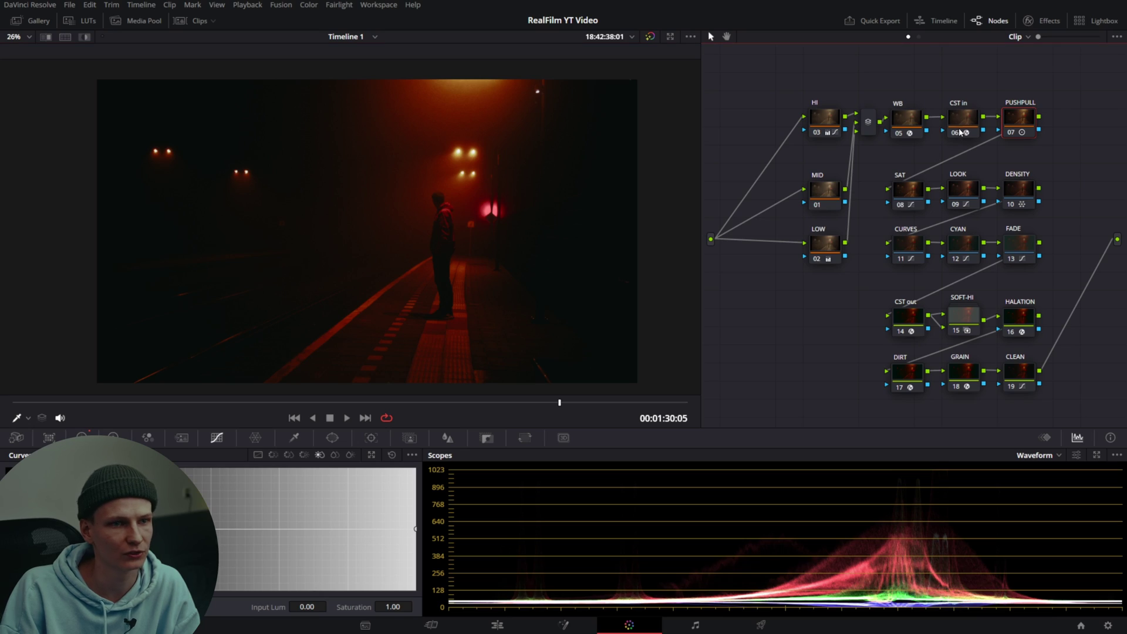
{"action": "key", "text": "ctrl+d"}
{"action": "key", "text": "ctrl+d"}
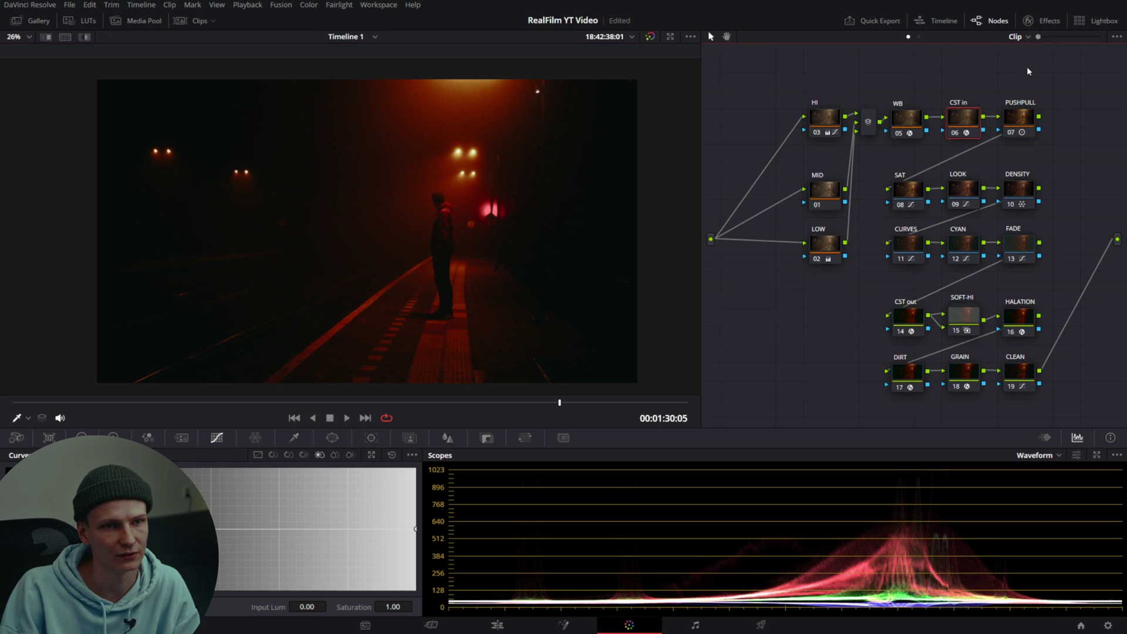
Set the CST in node's input to Rec.2020 color space with Rec.2100 HLG (Scene) gamma
{"action": "left_click", "coordinate": [1042, 22]}
{"action": "left_click", "coordinate": [1036, 86]}
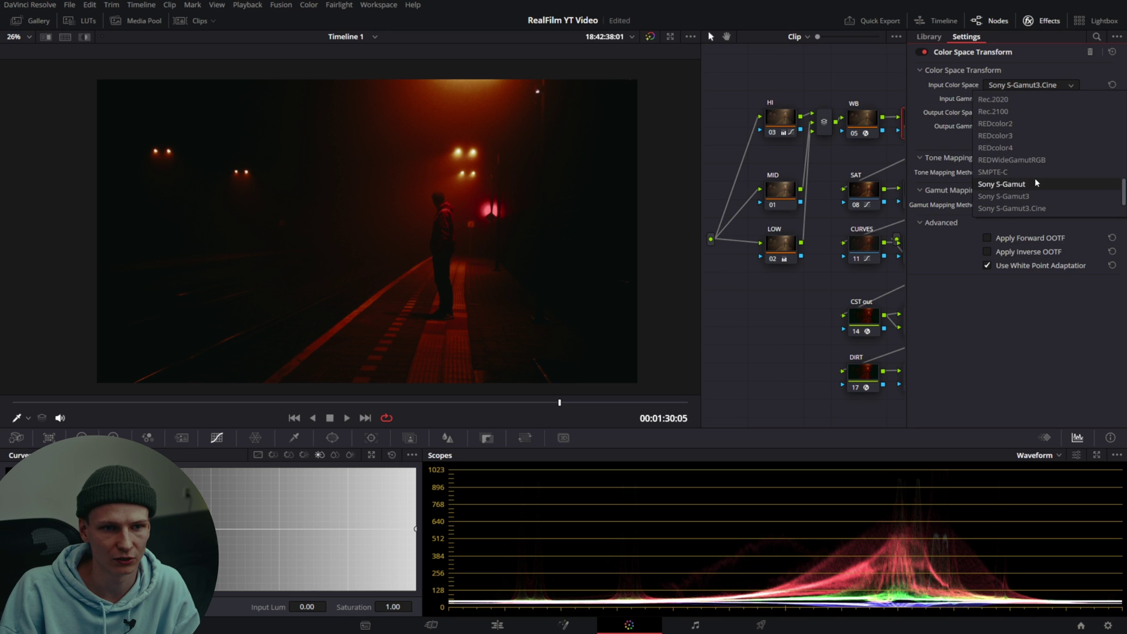
{"action": "left_click", "coordinate": [1001, 172]}
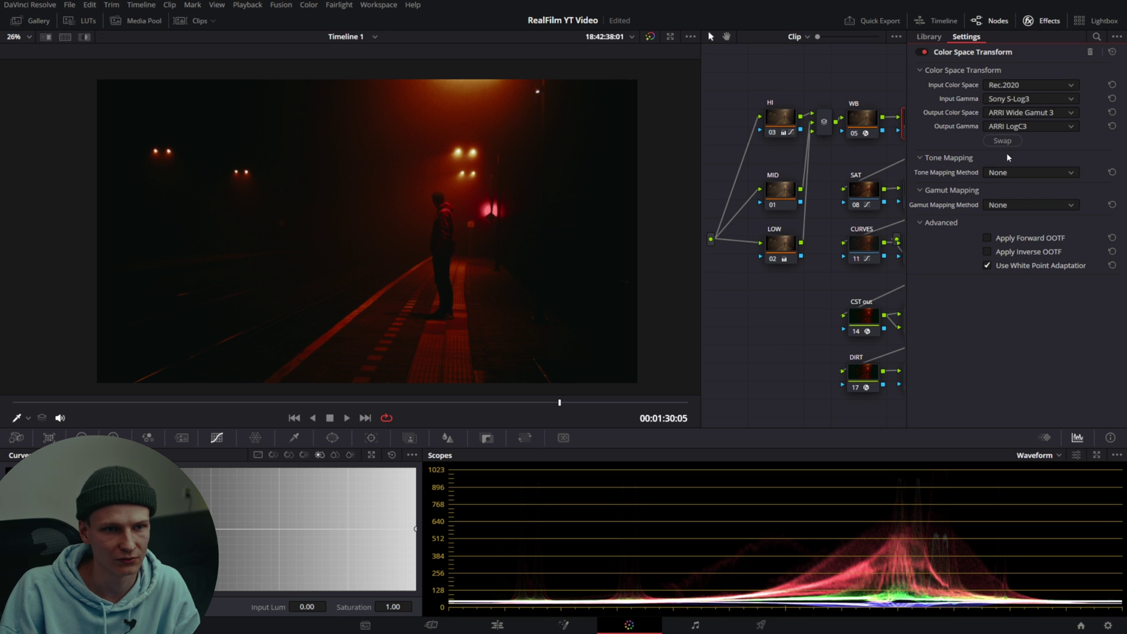
{"action": "left_click", "coordinate": [1023, 100]}
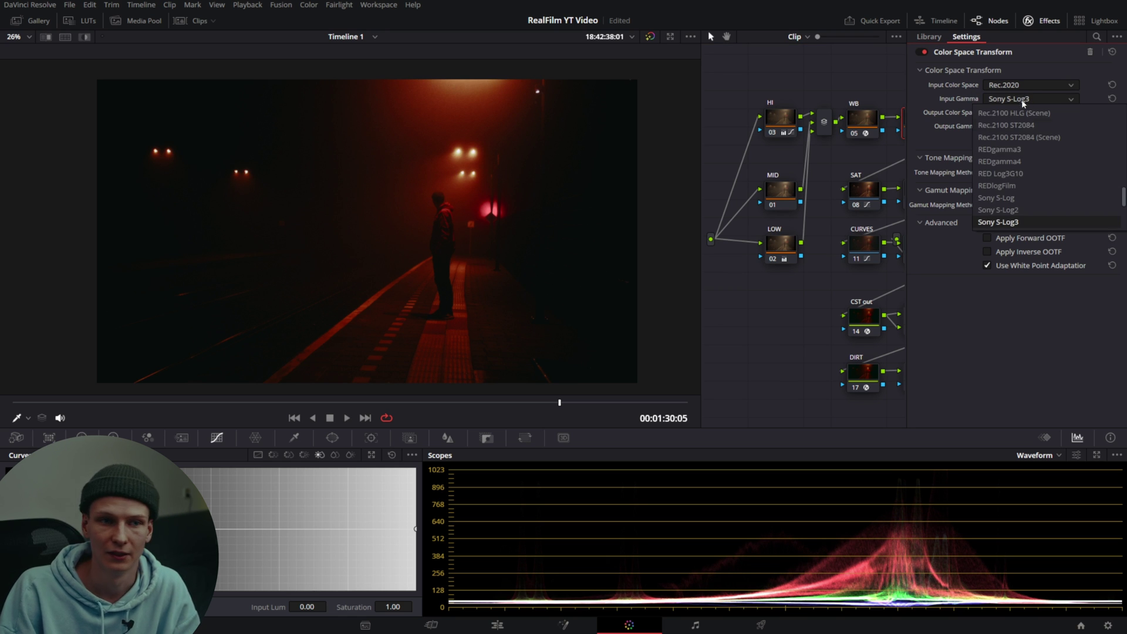
{"action": "left_click", "coordinate": [1021, 149]}
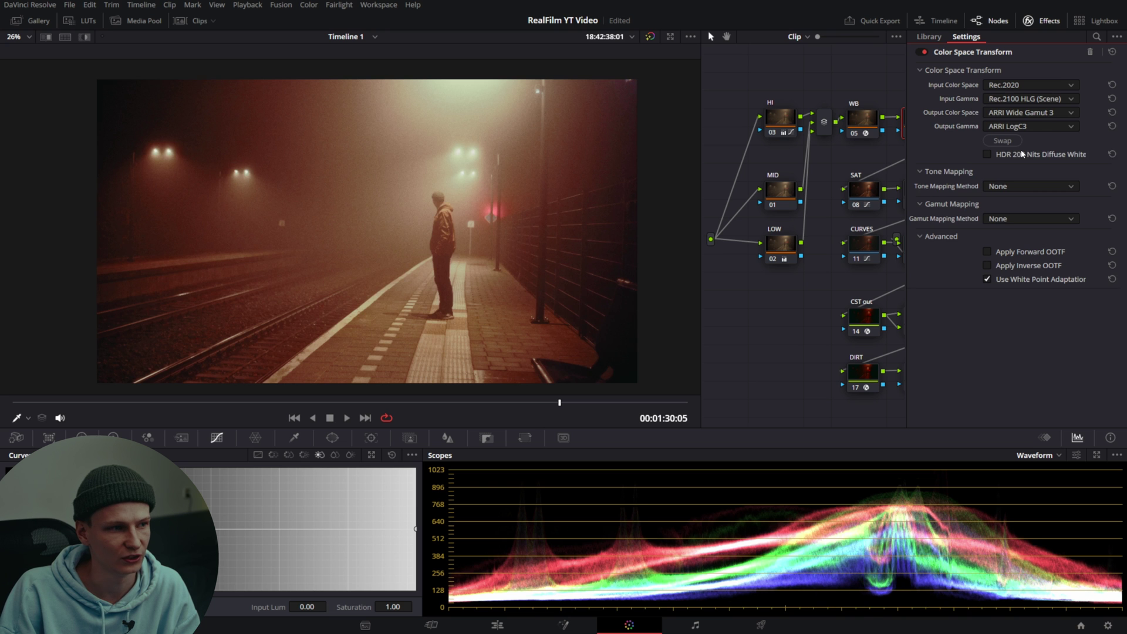
{"action": "left_click", "coordinate": [1030, 24]}
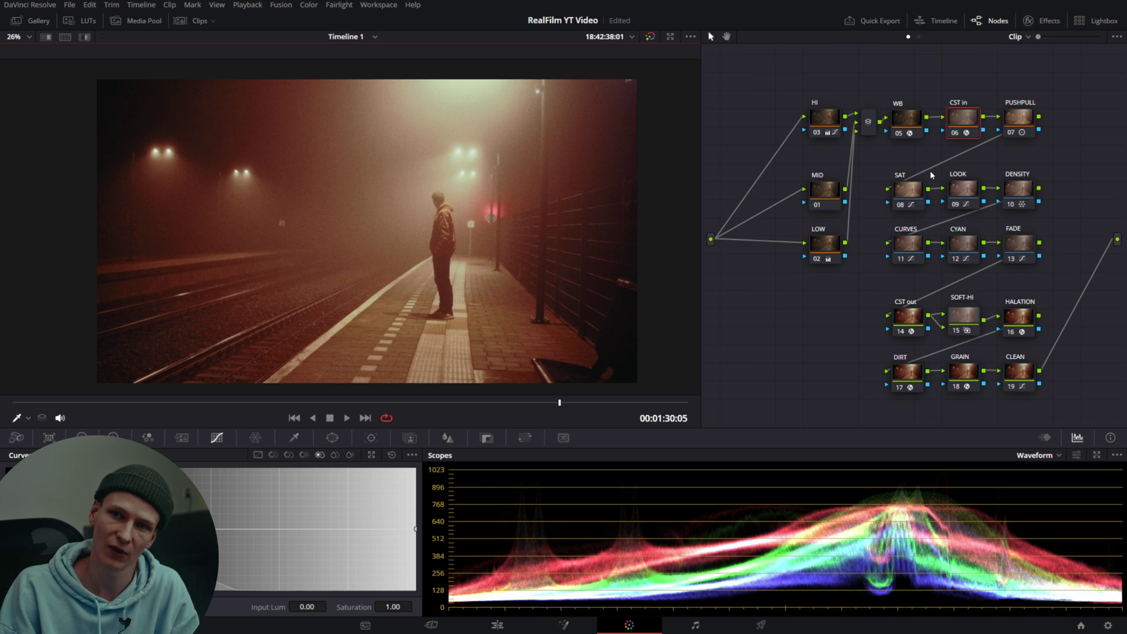
Raise the PUSHPULL node's contrast pivot to 0.428 in the primary wheels
{"action": "left_click", "coordinate": [1019, 118]}
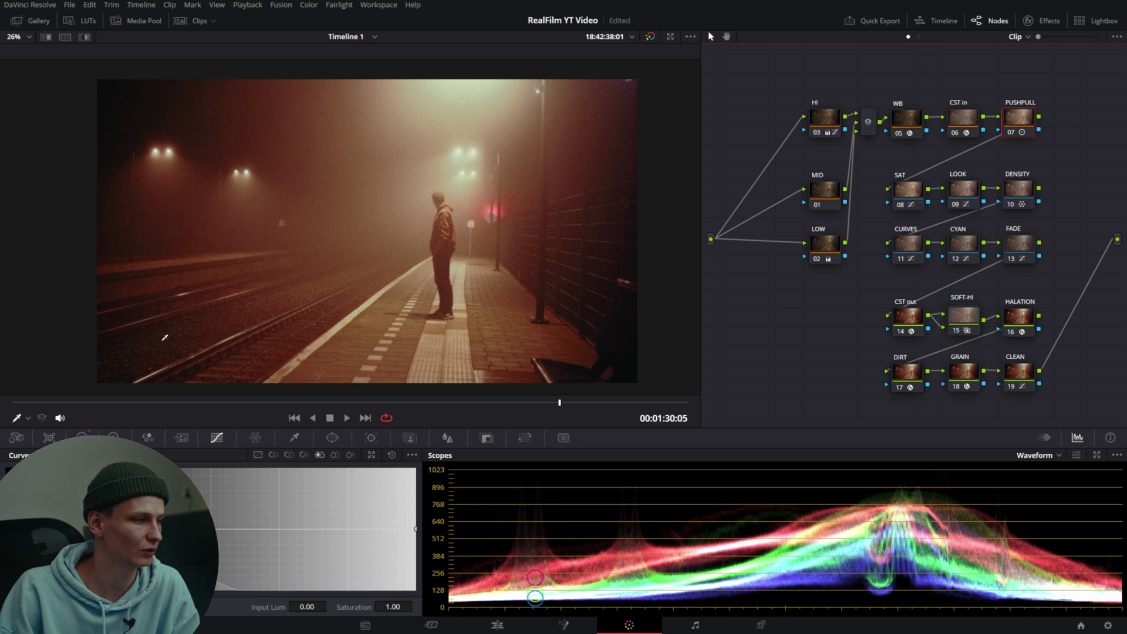
{"action": "left_click", "coordinate": [82, 437]}
{"action": "left_click_drag", "start_coordinate": [330, 465], "coordinate": [339, 470]}
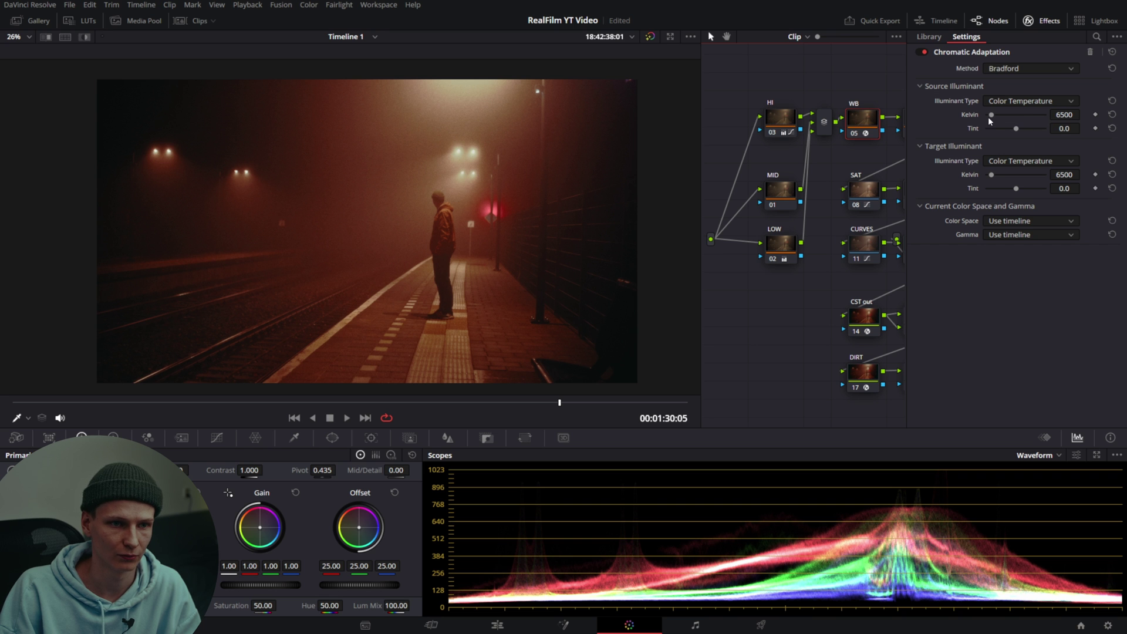
Lower the WB node's Chromatic Adaptation source to about 3935 K with tint 150
{"action": "left_click_drag", "start_coordinate": [991, 116], "coordinate": [990, 117]}
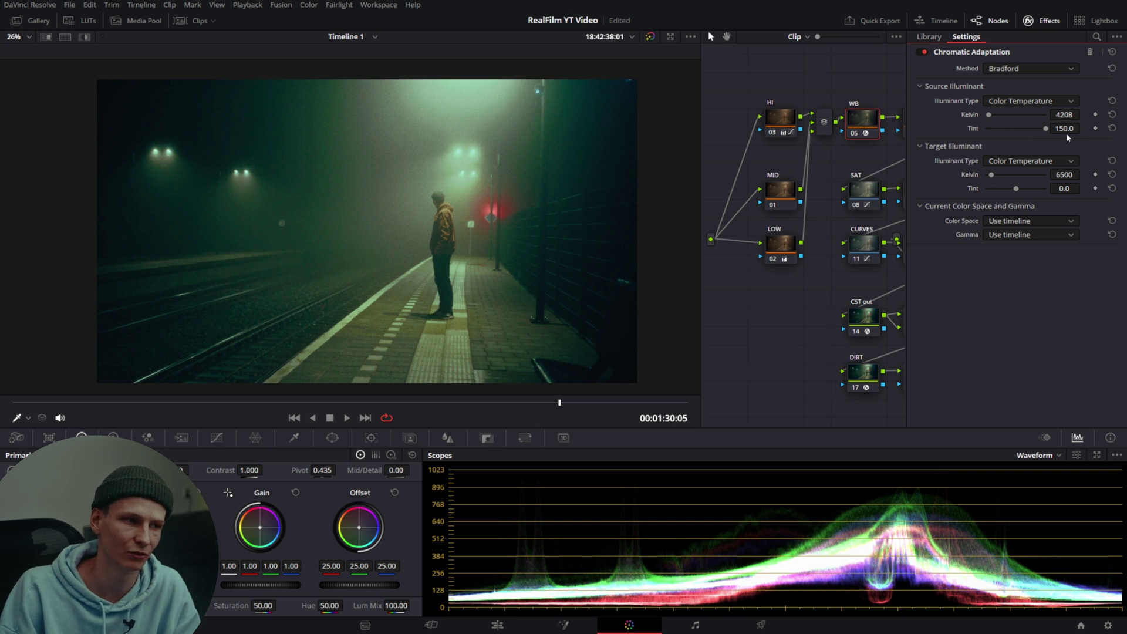
{"action": "left_click_drag", "start_coordinate": [1064, 115], "coordinate": [1052, 114]}
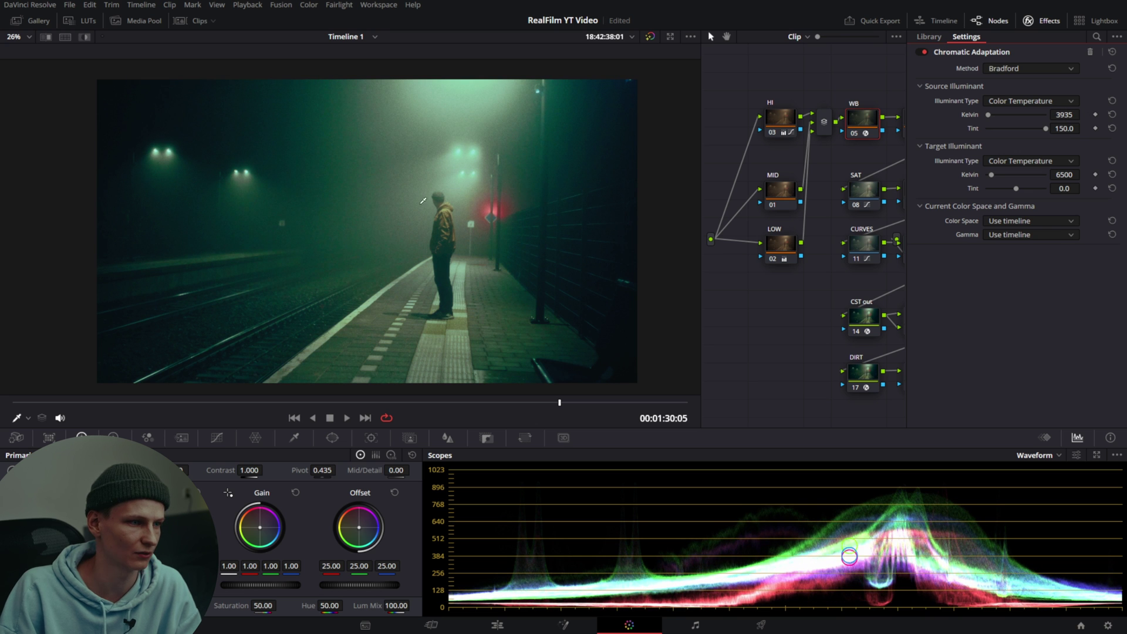
{"action": "left_click", "coordinate": [1039, 27]}
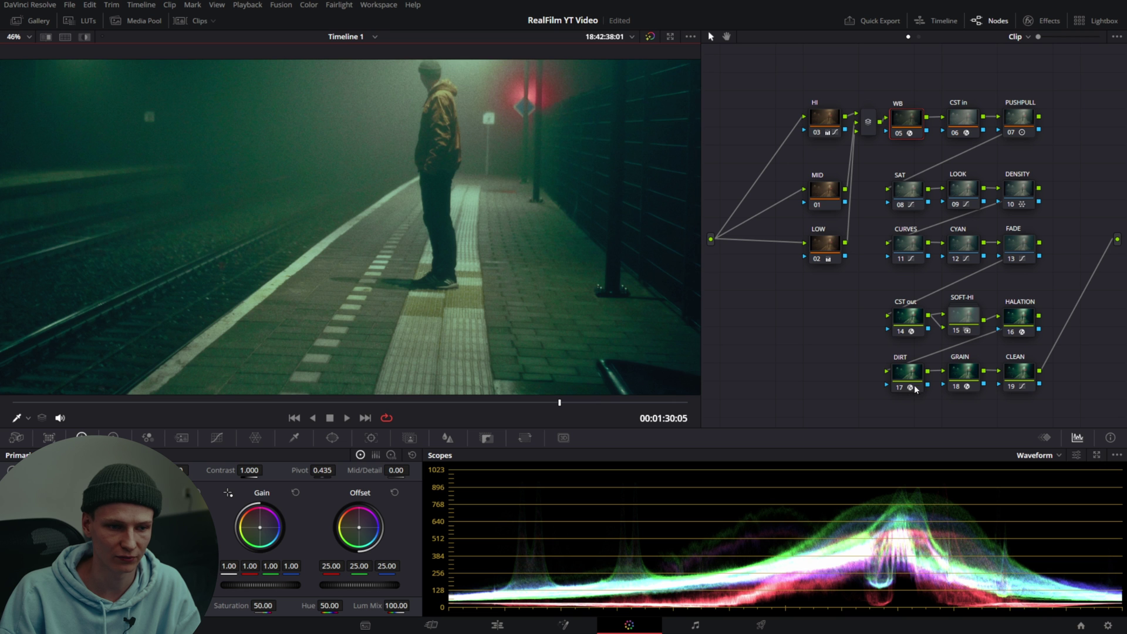
Disable the DIRT and GRAIN nodes and zoom the viewer to inspect the graded fog shot
{"action": "left_click", "coordinate": [915, 388]}
{"action": "left_click", "coordinate": [959, 387]}
{"action": "scroll", "coordinate": [507, 252], "scroll_direction": "up", "scroll_amount": 1}
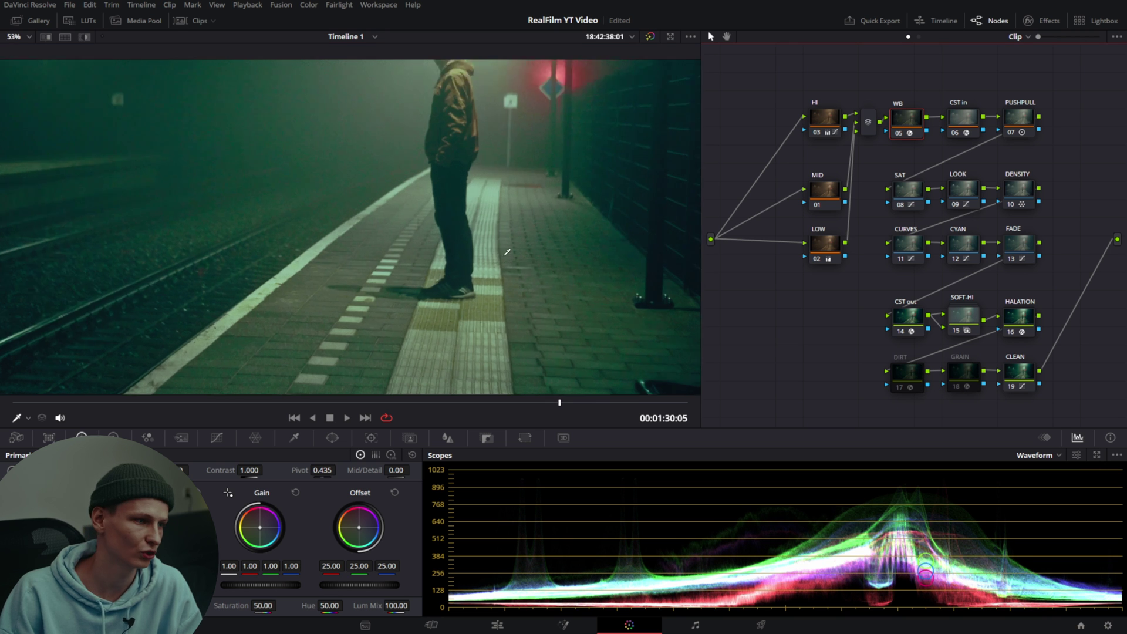
{"action": "scroll", "coordinate": [507, 252], "scroll_direction": "up", "scroll_amount": 5}
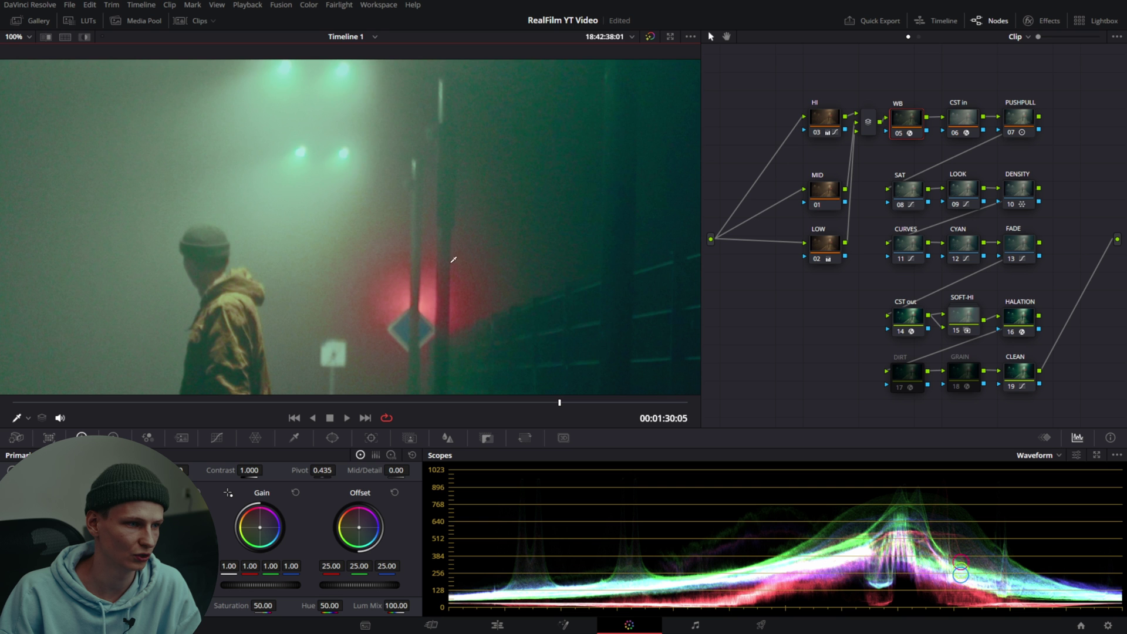
{"action": "scroll", "coordinate": [453, 259], "scroll_direction": "up", "scroll_amount": 4}
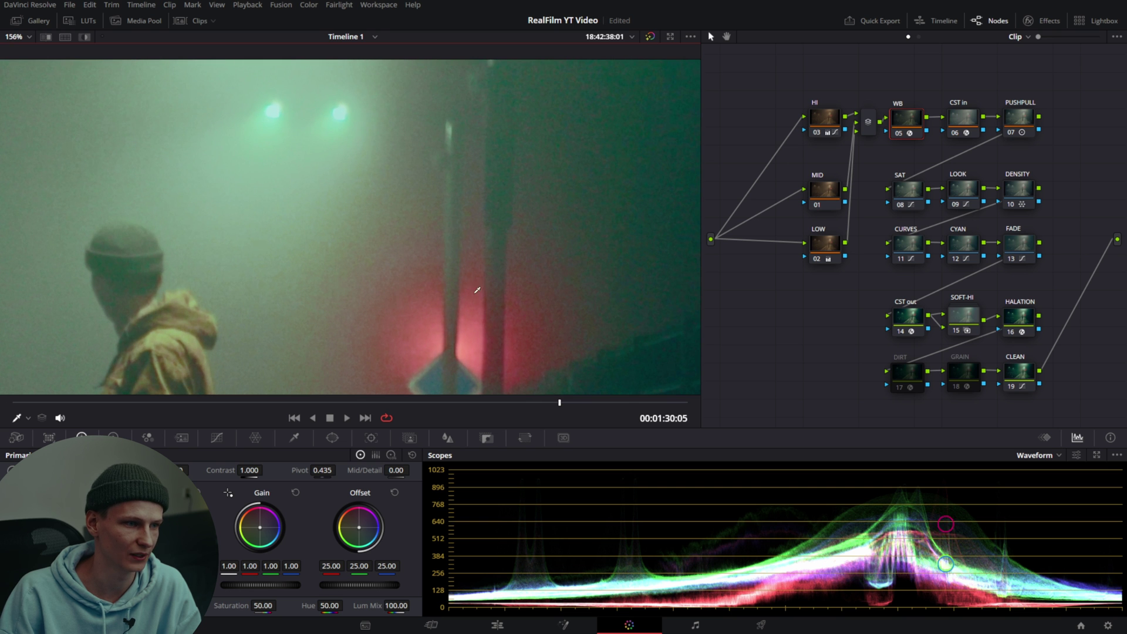
{"action": "scroll", "coordinate": [477, 290], "scroll_direction": "down", "scroll_amount": 5}
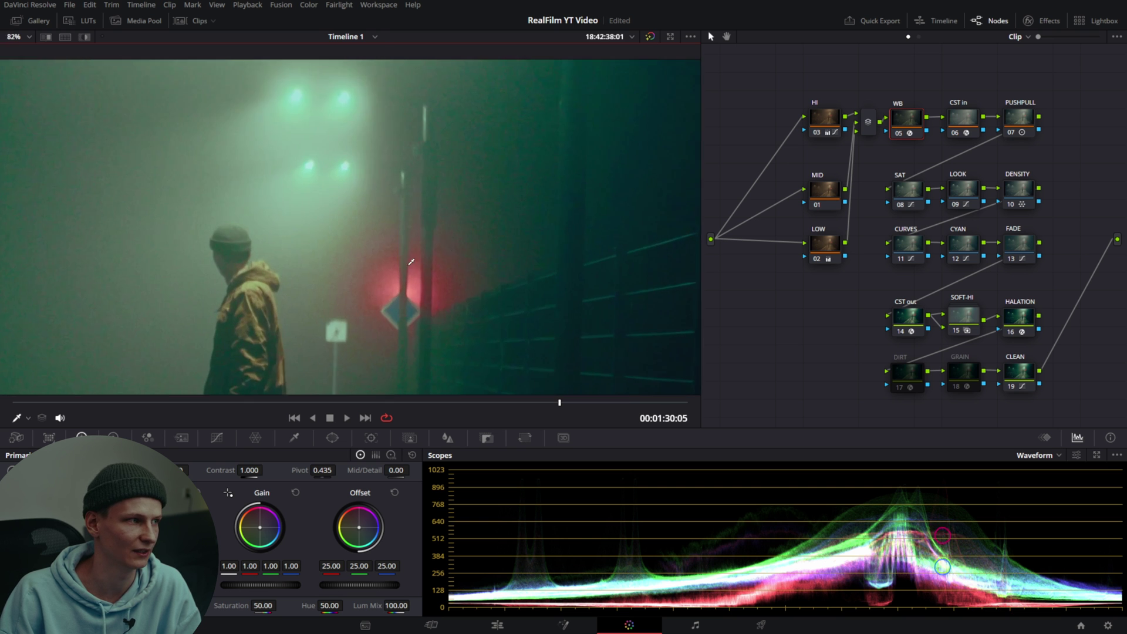
{"action": "scroll", "coordinate": [411, 261], "scroll_direction": "up", "scroll_amount": 6}
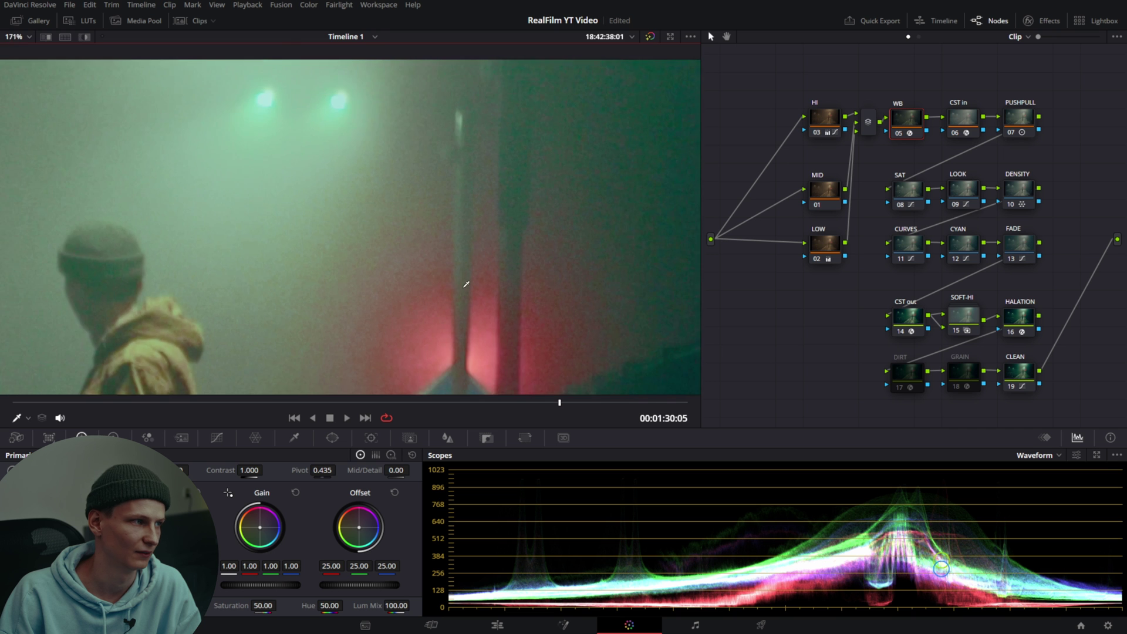
{"action": "scroll", "coordinate": [466, 284], "scroll_direction": "down", "scroll_amount": 9}
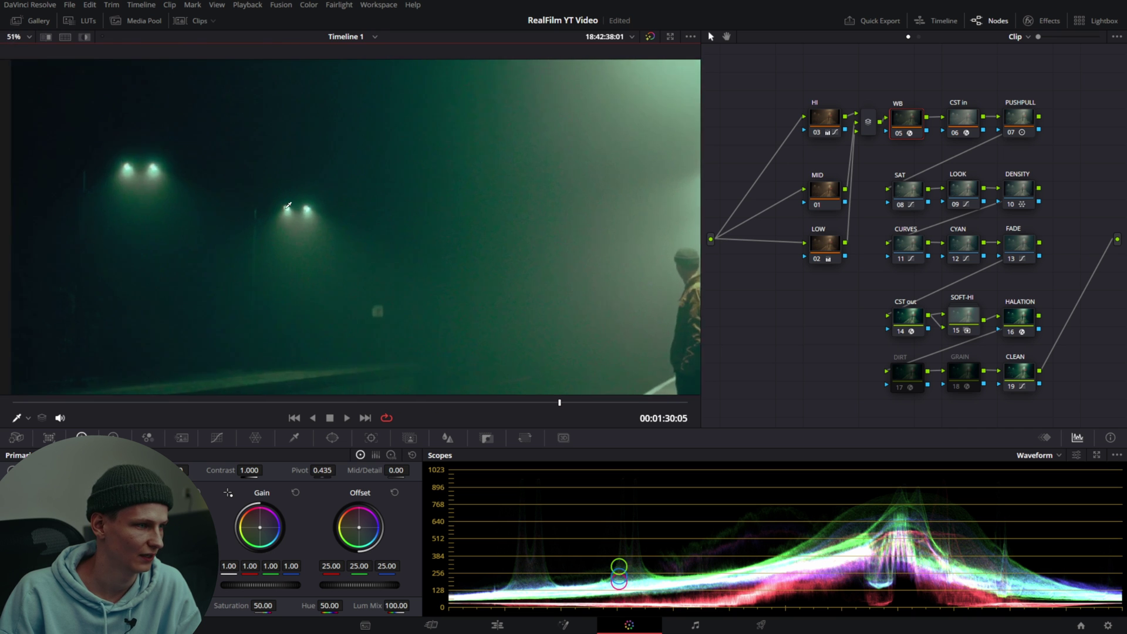
Finish inspecting the fog shot and switch to clip 08 from the clip thumbnails
{"action": "scroll", "coordinate": [287, 205], "scroll_direction": "up", "scroll_amount": 5}
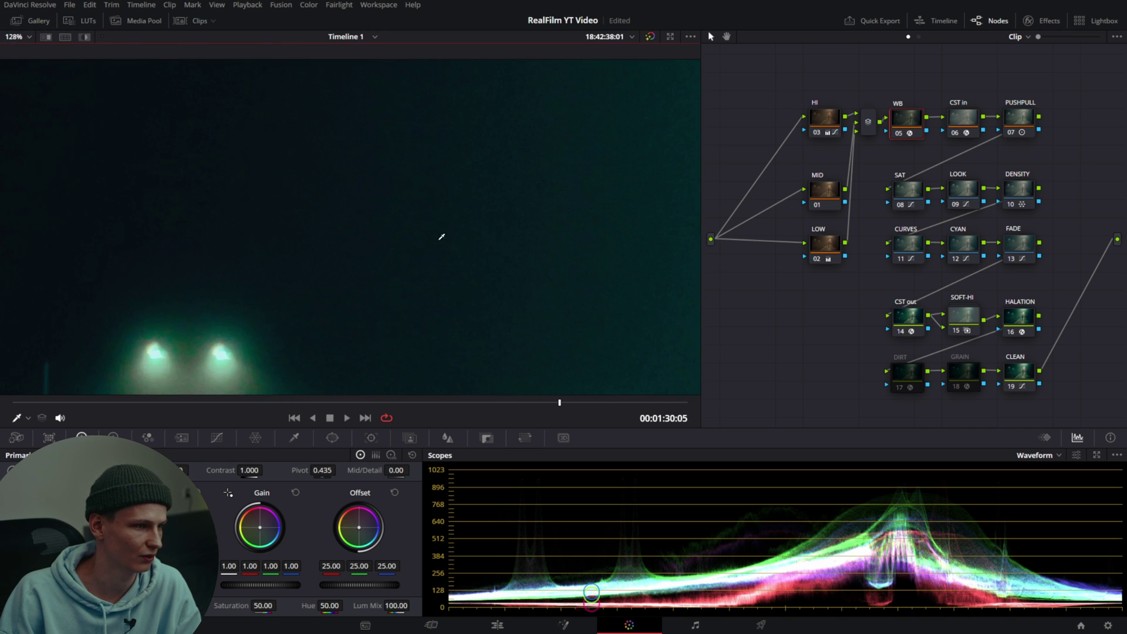
{"action": "scroll", "coordinate": [467, 229], "scroll_direction": "up", "scroll_amount": 2}
{"action": "scroll", "coordinate": [557, 186], "scroll_direction": "down", "scroll_amount": 4}
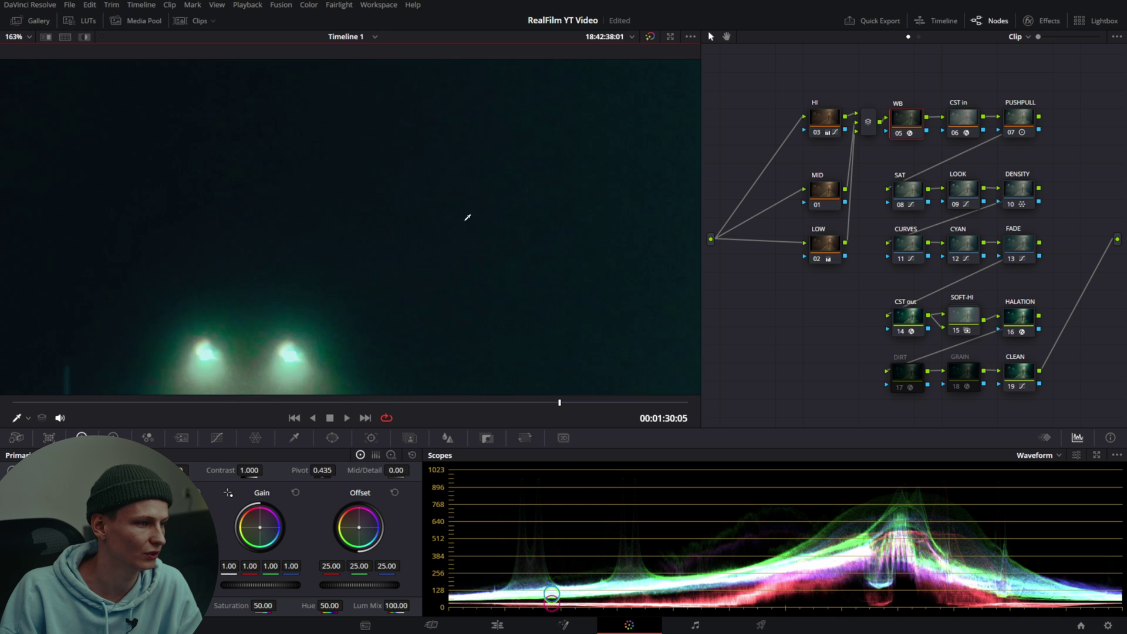
{"action": "scroll", "coordinate": [557, 186], "scroll_direction": "down", "scroll_amount": 2}
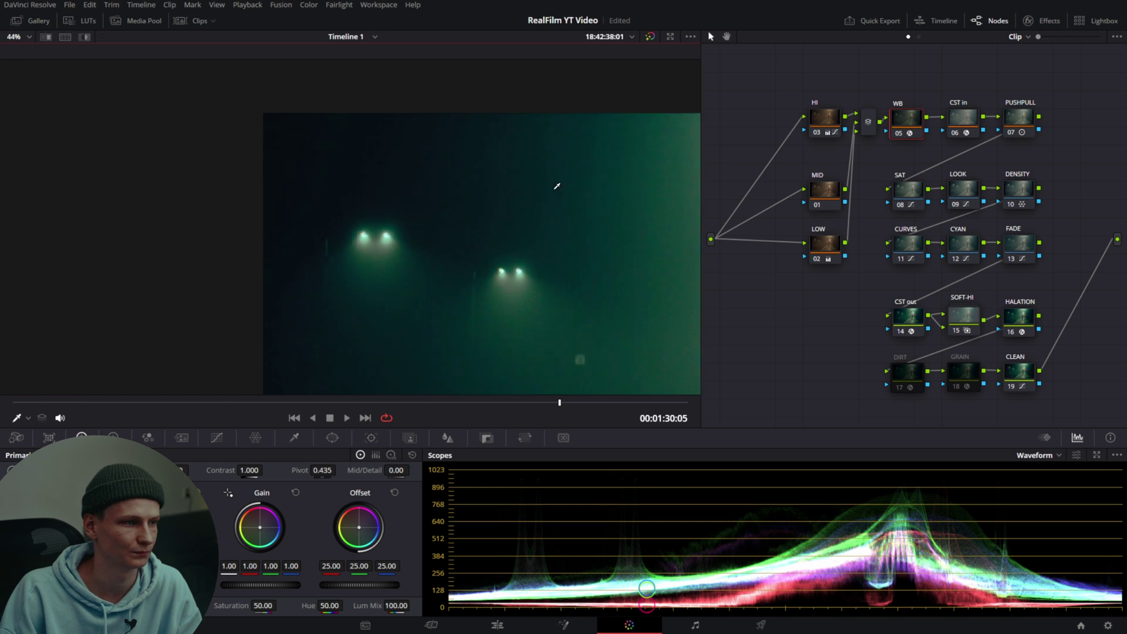
{"action": "left_click", "coordinate": [192, 20]}
{"action": "left_click", "coordinate": [563, 389]}
Copy the previous clip's film grade onto clip 08 and set the source illuminant to 7321 K
{"action": "middle_click", "coordinate": [493, 388]}
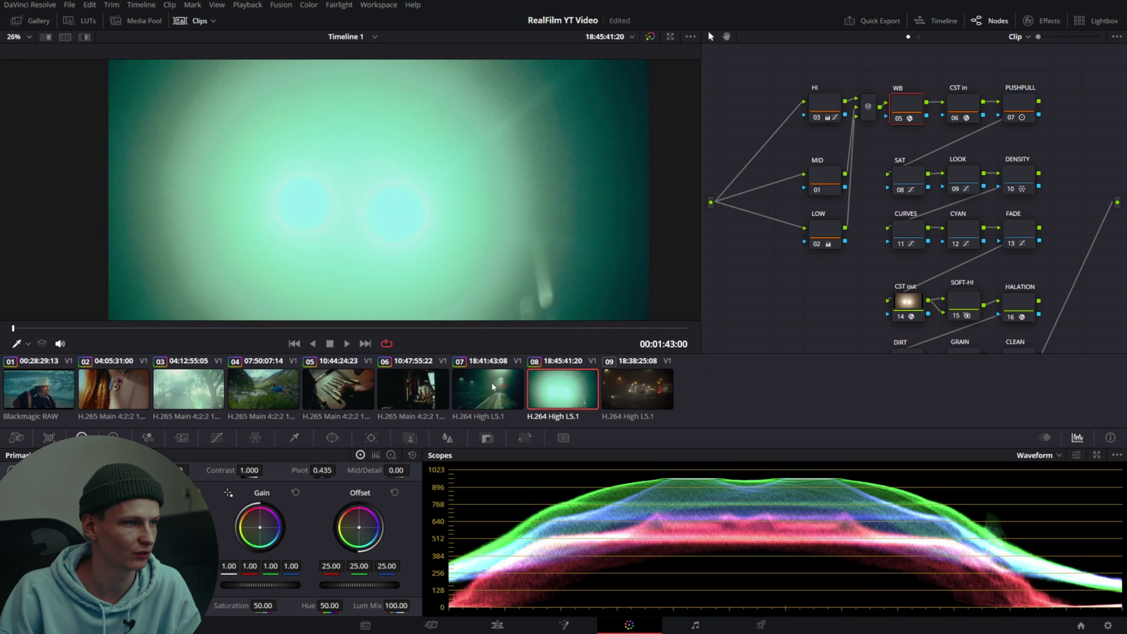
{"action": "left_click", "coordinate": [192, 20]}
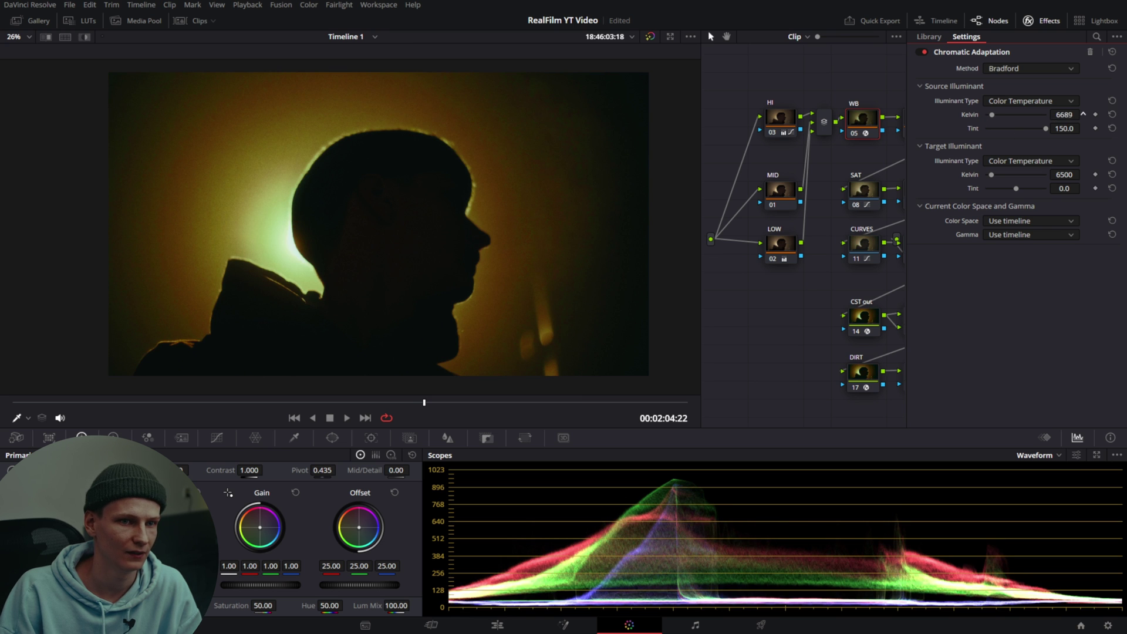
{"action": "left_click_drag", "start_coordinate": [1083, 113], "coordinate": [1037, 130]}
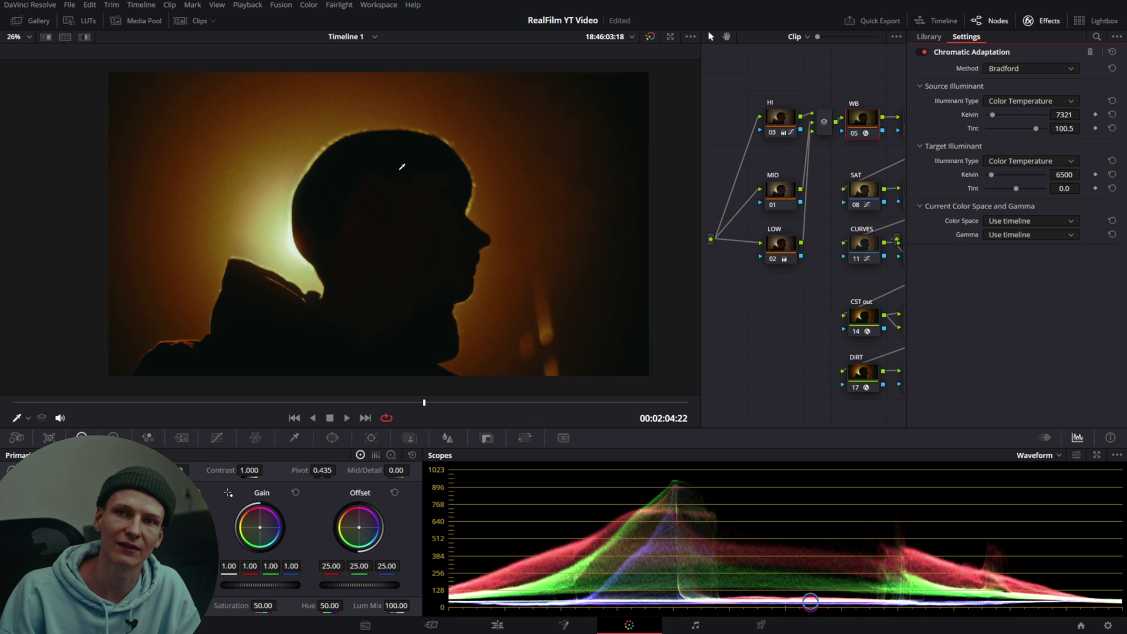
{"action": "left_click", "coordinate": [1039, 23]}
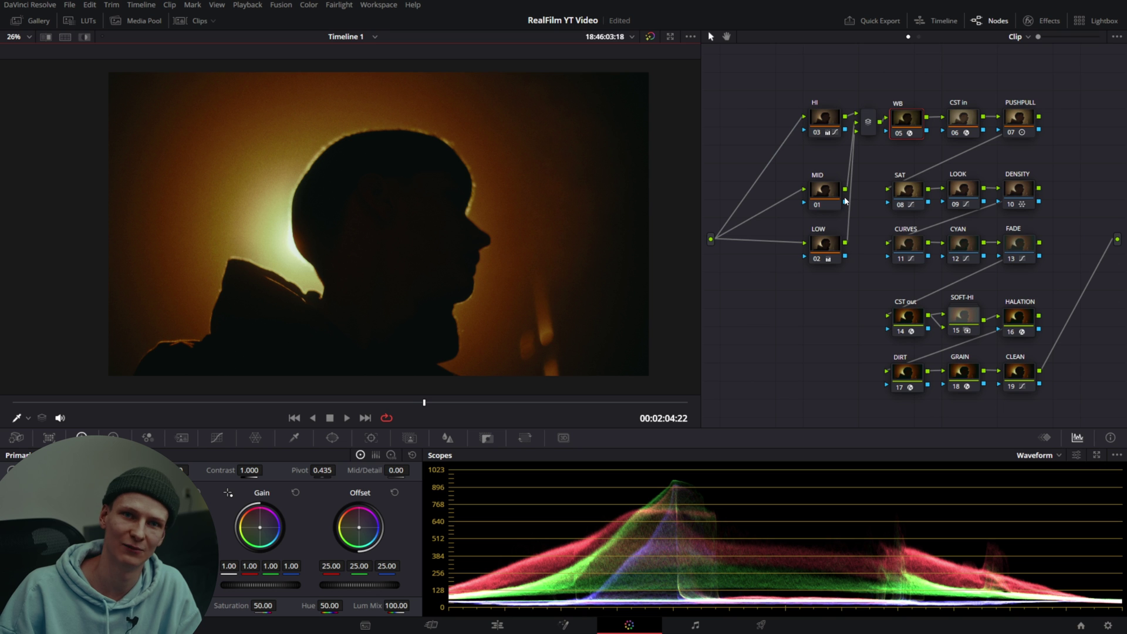
Fill the viewer with the picture, disable the DIRT and GRAIN nodes, and move to clip 09
{"action": "key", "text": "ctrl+equal"}
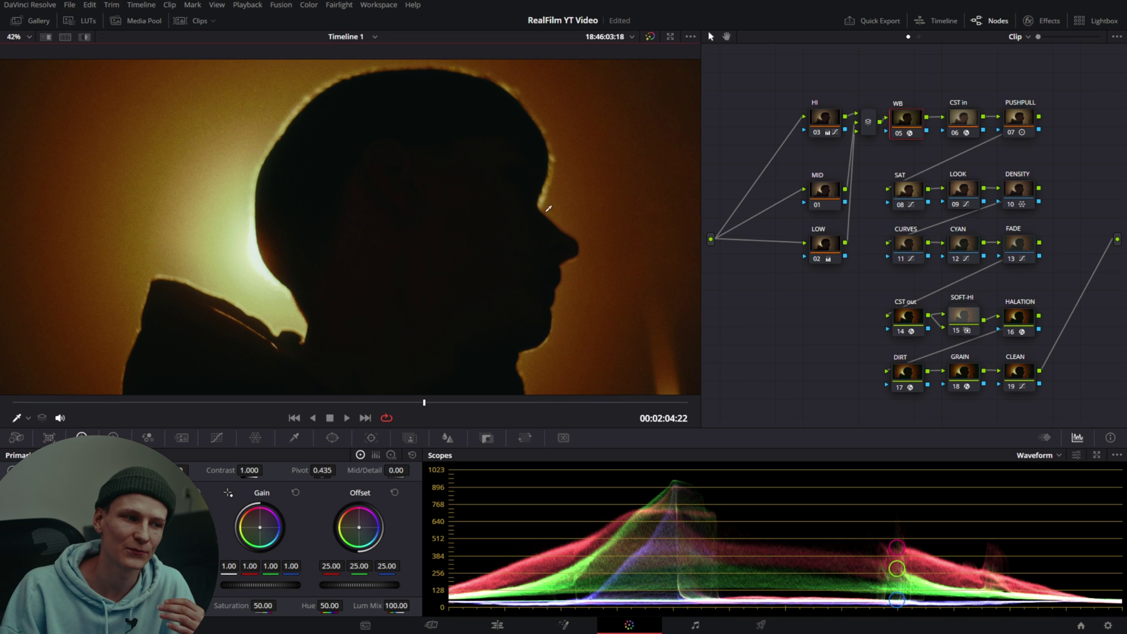
{"action": "left_click", "coordinate": [899, 387]}
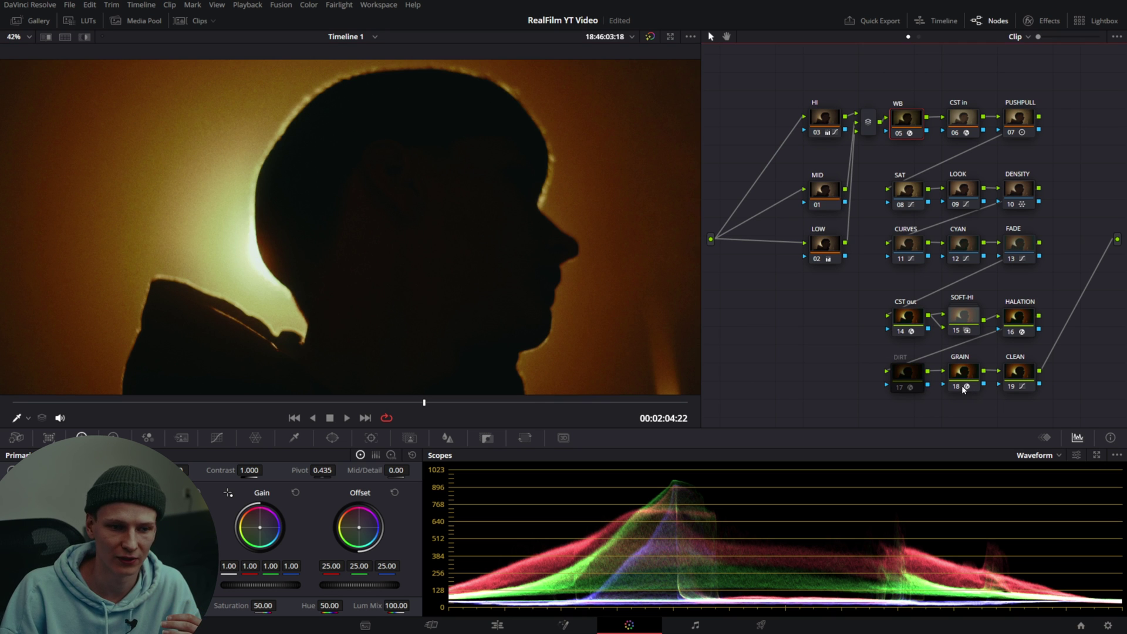
{"action": "left_click", "coordinate": [957, 387]}
{"action": "scroll", "coordinate": [456, 240], "scroll_direction": "up", "scroll_amount": 5}
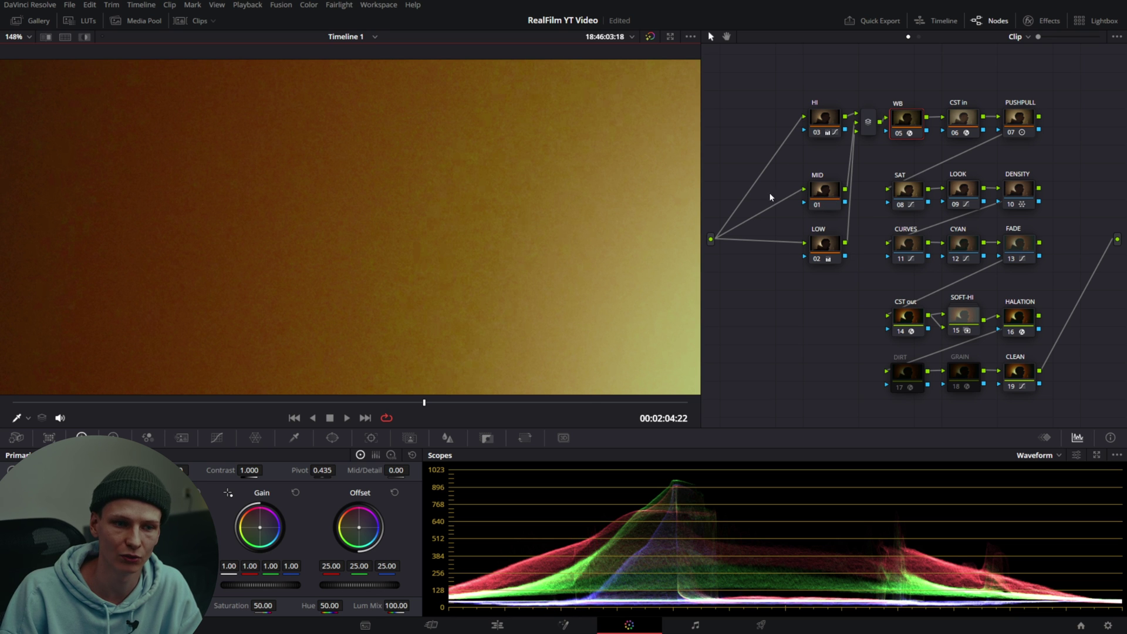
{"action": "scroll", "coordinate": [401, 256], "scroll_direction": "down", "scroll_amount": 5}
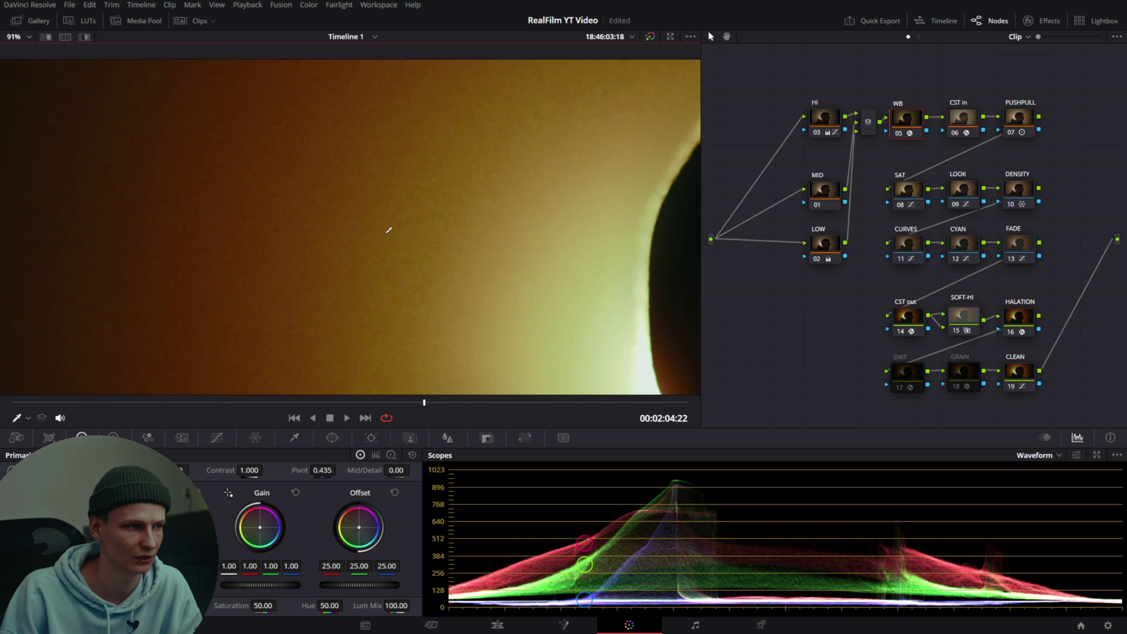
{"action": "left_click", "coordinate": [194, 20]}
{"action": "left_click", "coordinate": [646, 394]}
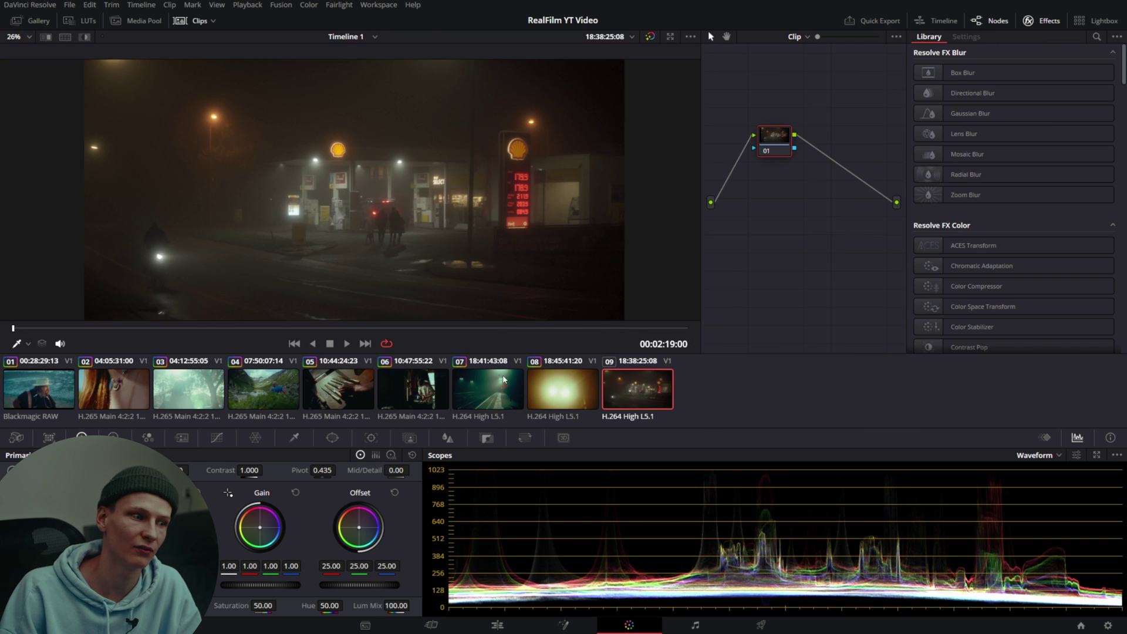
At 00:02:20:10 on the gas station clip, compare the shot with the DENSITY node off and on
{"action": "left_click", "coordinate": [194, 20]}
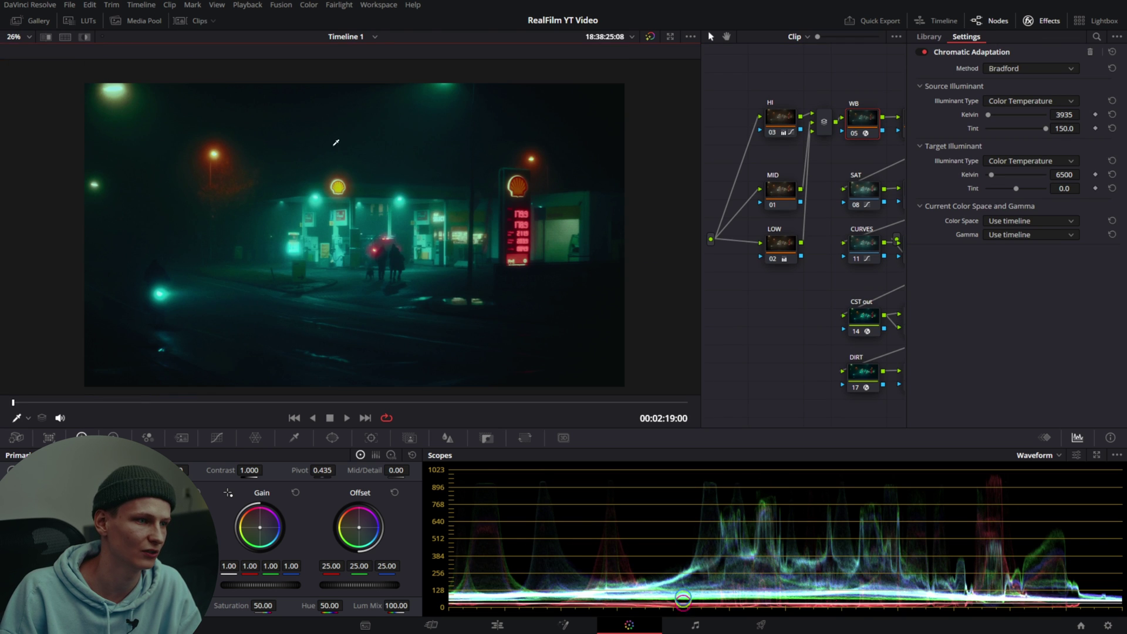
{"action": "left_click_drag", "start_coordinate": [63, 405], "coordinate": [66, 404]}
{"action": "scroll", "coordinate": [576, 247], "scroll_direction": "up", "scroll_amount": 2}
{"action": "scroll", "coordinate": [577, 247], "scroll_direction": "up", "scroll_amount": 3}
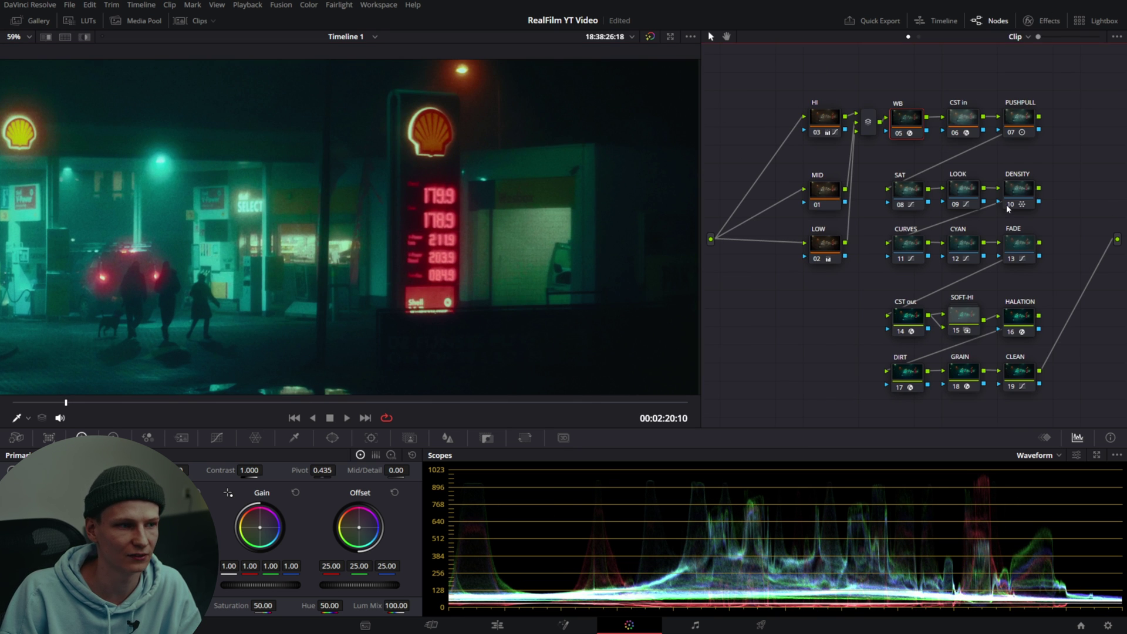
{"action": "left_click", "coordinate": [1006, 205]}
{"action": "left_click", "coordinate": [1006, 204]}
{"action": "scroll", "coordinate": [693, 226], "scroll_direction": "down", "scroll_amount": 2}
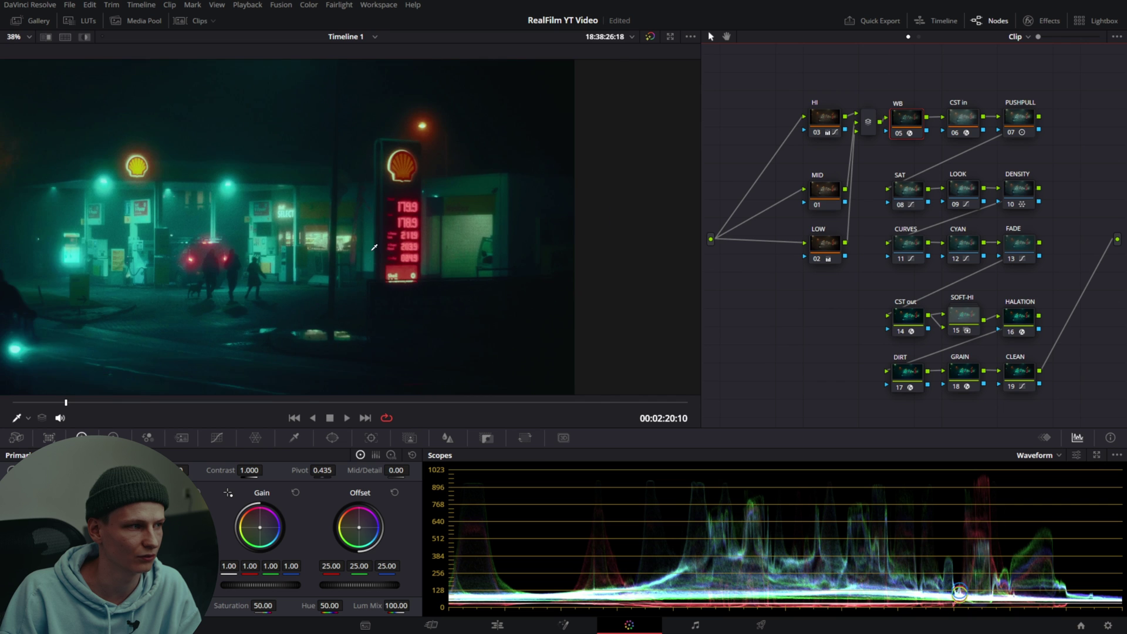
{"action": "left_click_drag", "start_coordinate": [694, 226], "coordinate": [956, 217]}
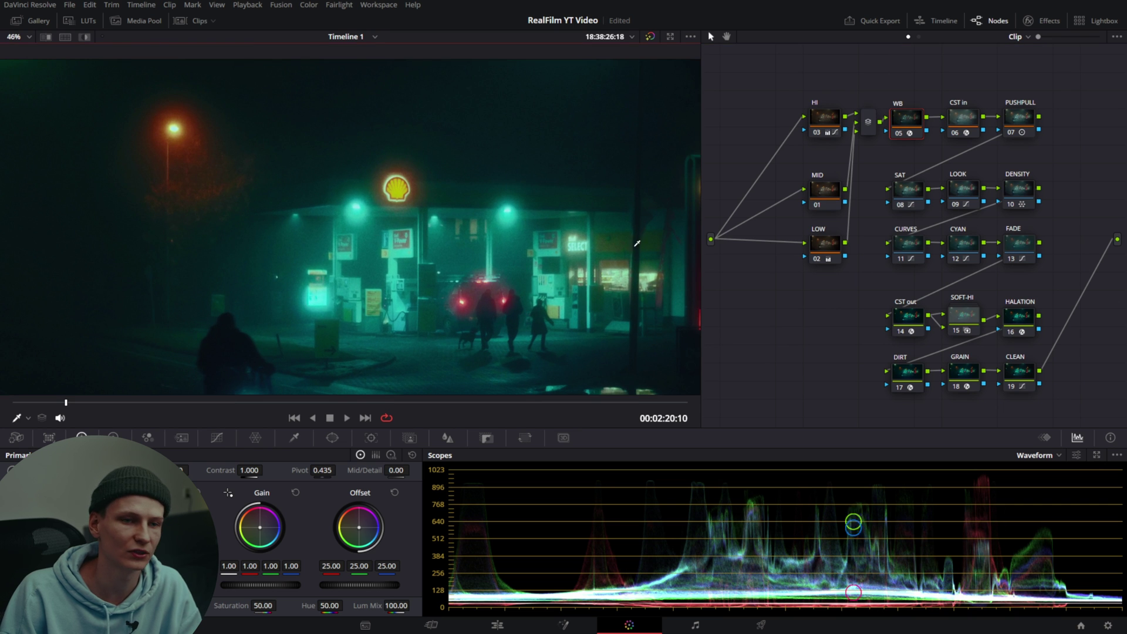
{"action": "left_click", "coordinate": [1007, 205]}
{"action": "left_click", "coordinate": [1008, 204]}
Compare the gas station shot with the CLEAN node disabled and re-enabled
{"action": "scroll", "coordinate": [476, 235], "scroll_direction": "down", "scroll_amount": 2}
{"action": "scroll", "coordinate": [476, 235], "scroll_direction": "down", "scroll_amount": 1}
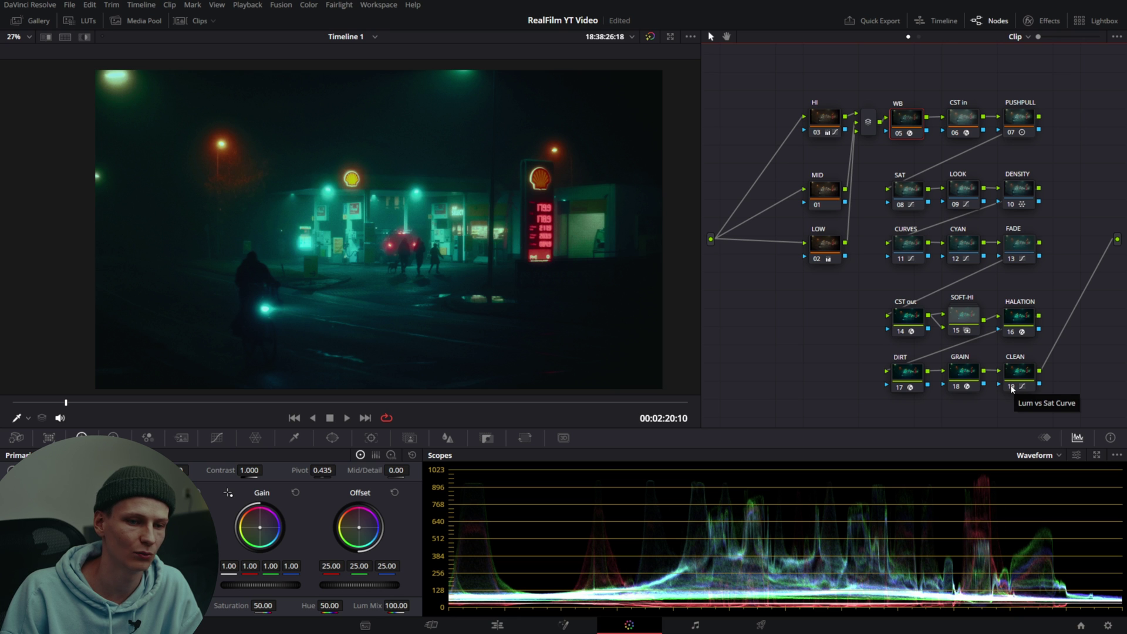
{"action": "left_click", "coordinate": [1011, 388]}
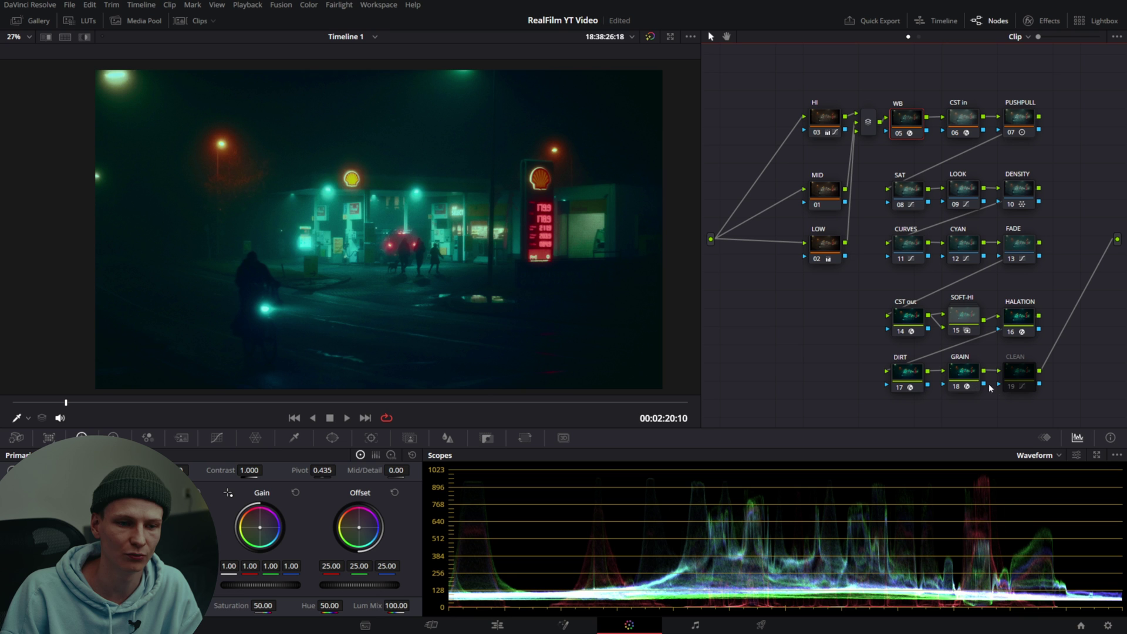
{"action": "left_click", "coordinate": [1011, 387]}
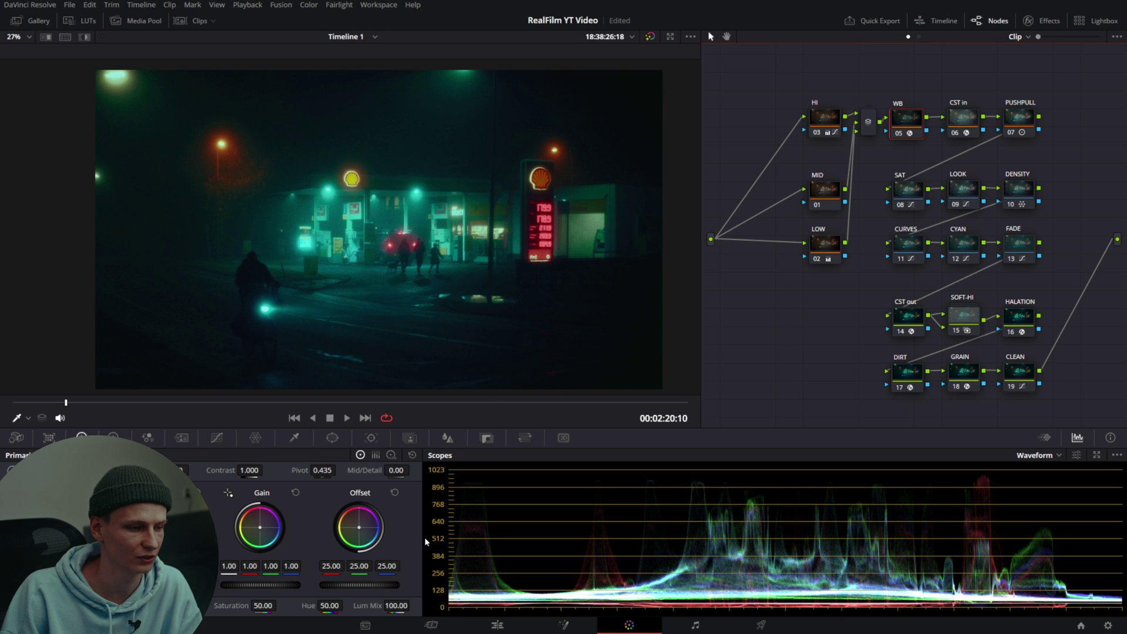